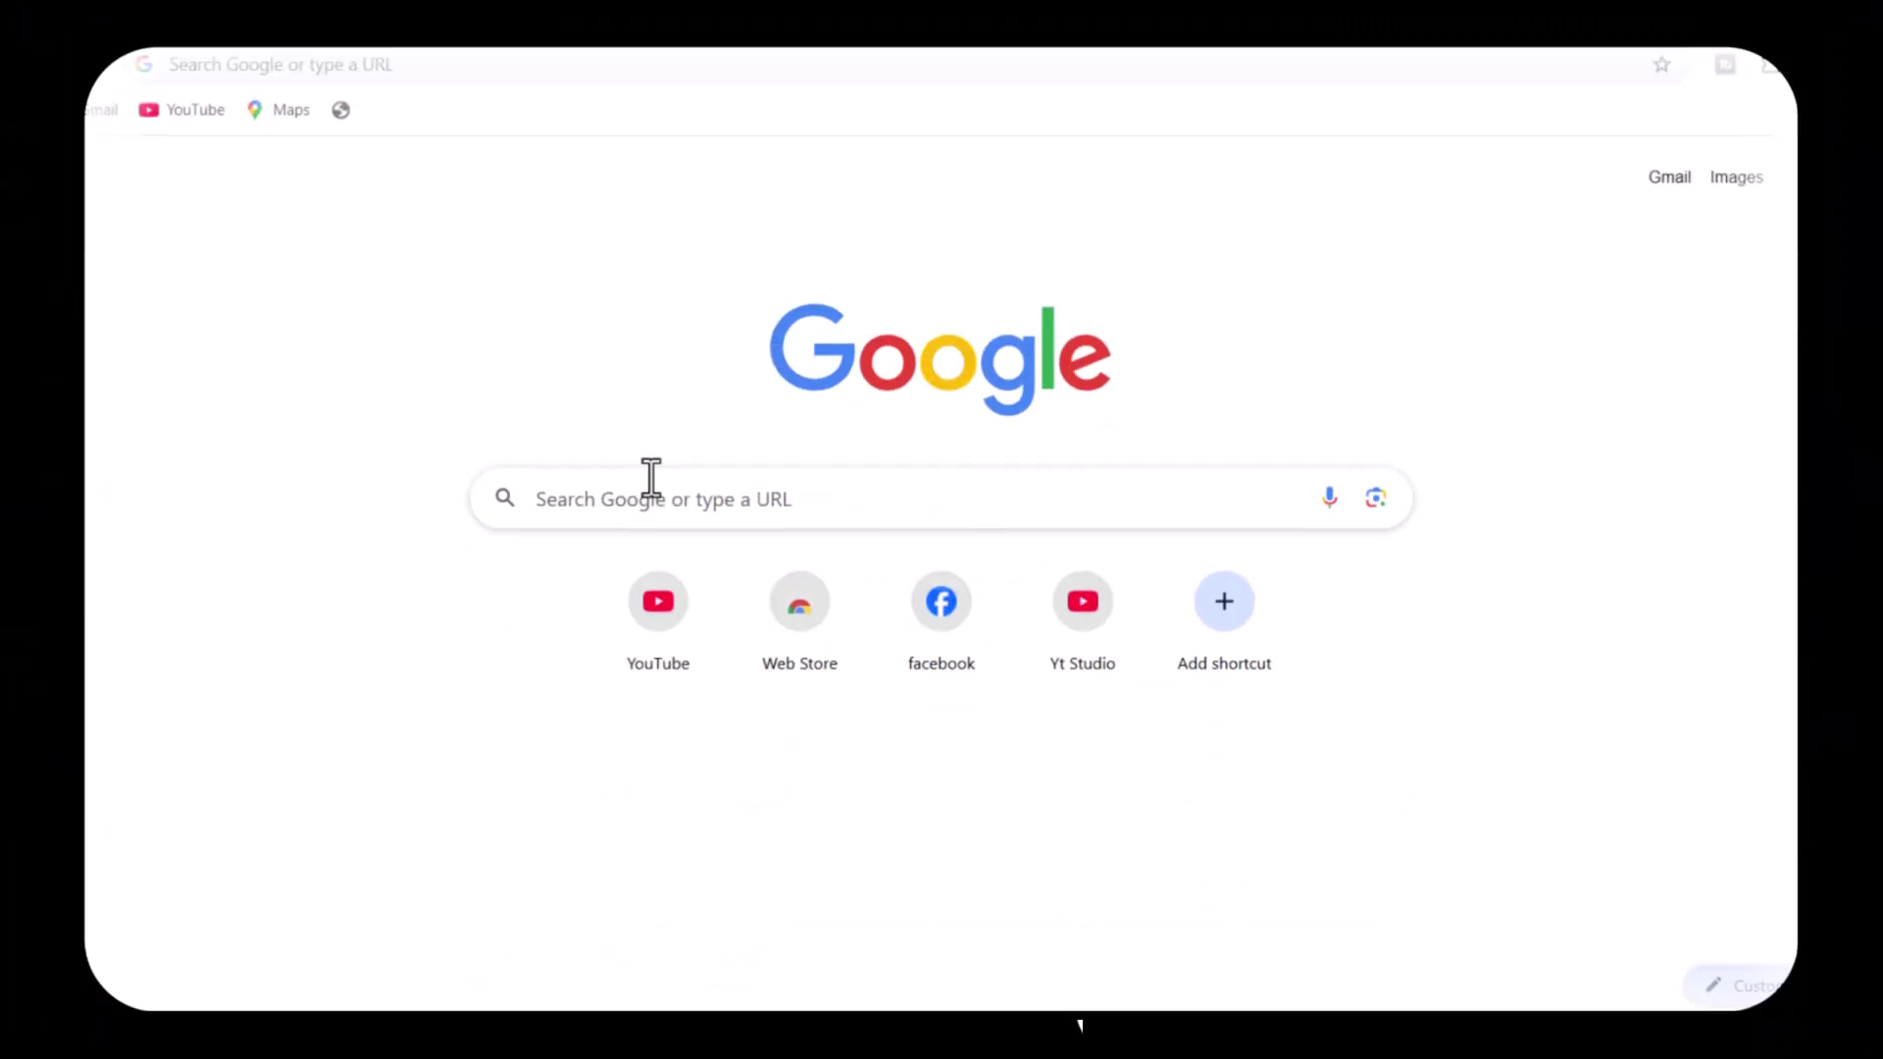
# Step: Search Google for 'napkin ai' and open the Napkin AI homepage from the results
pyautogui.click(623, 471)
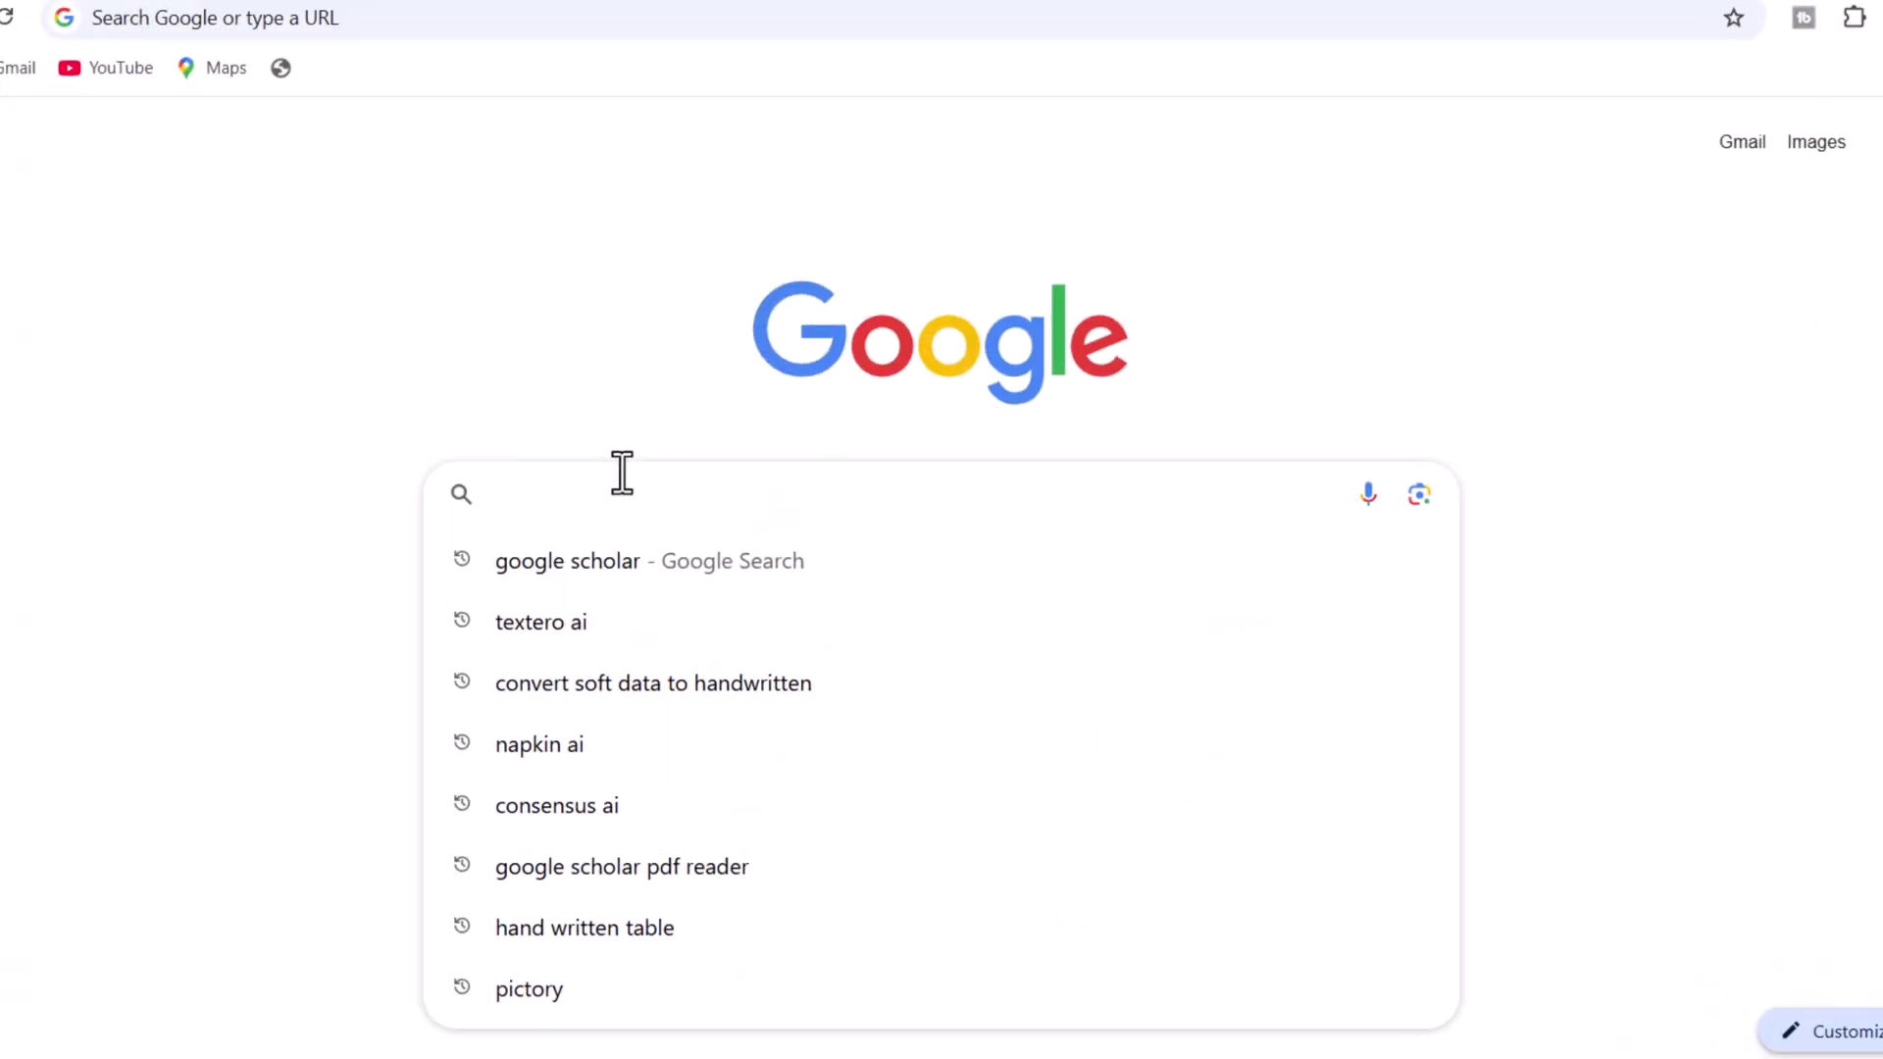
pyautogui.write('napkin ai')
pyautogui.click(500, 573)
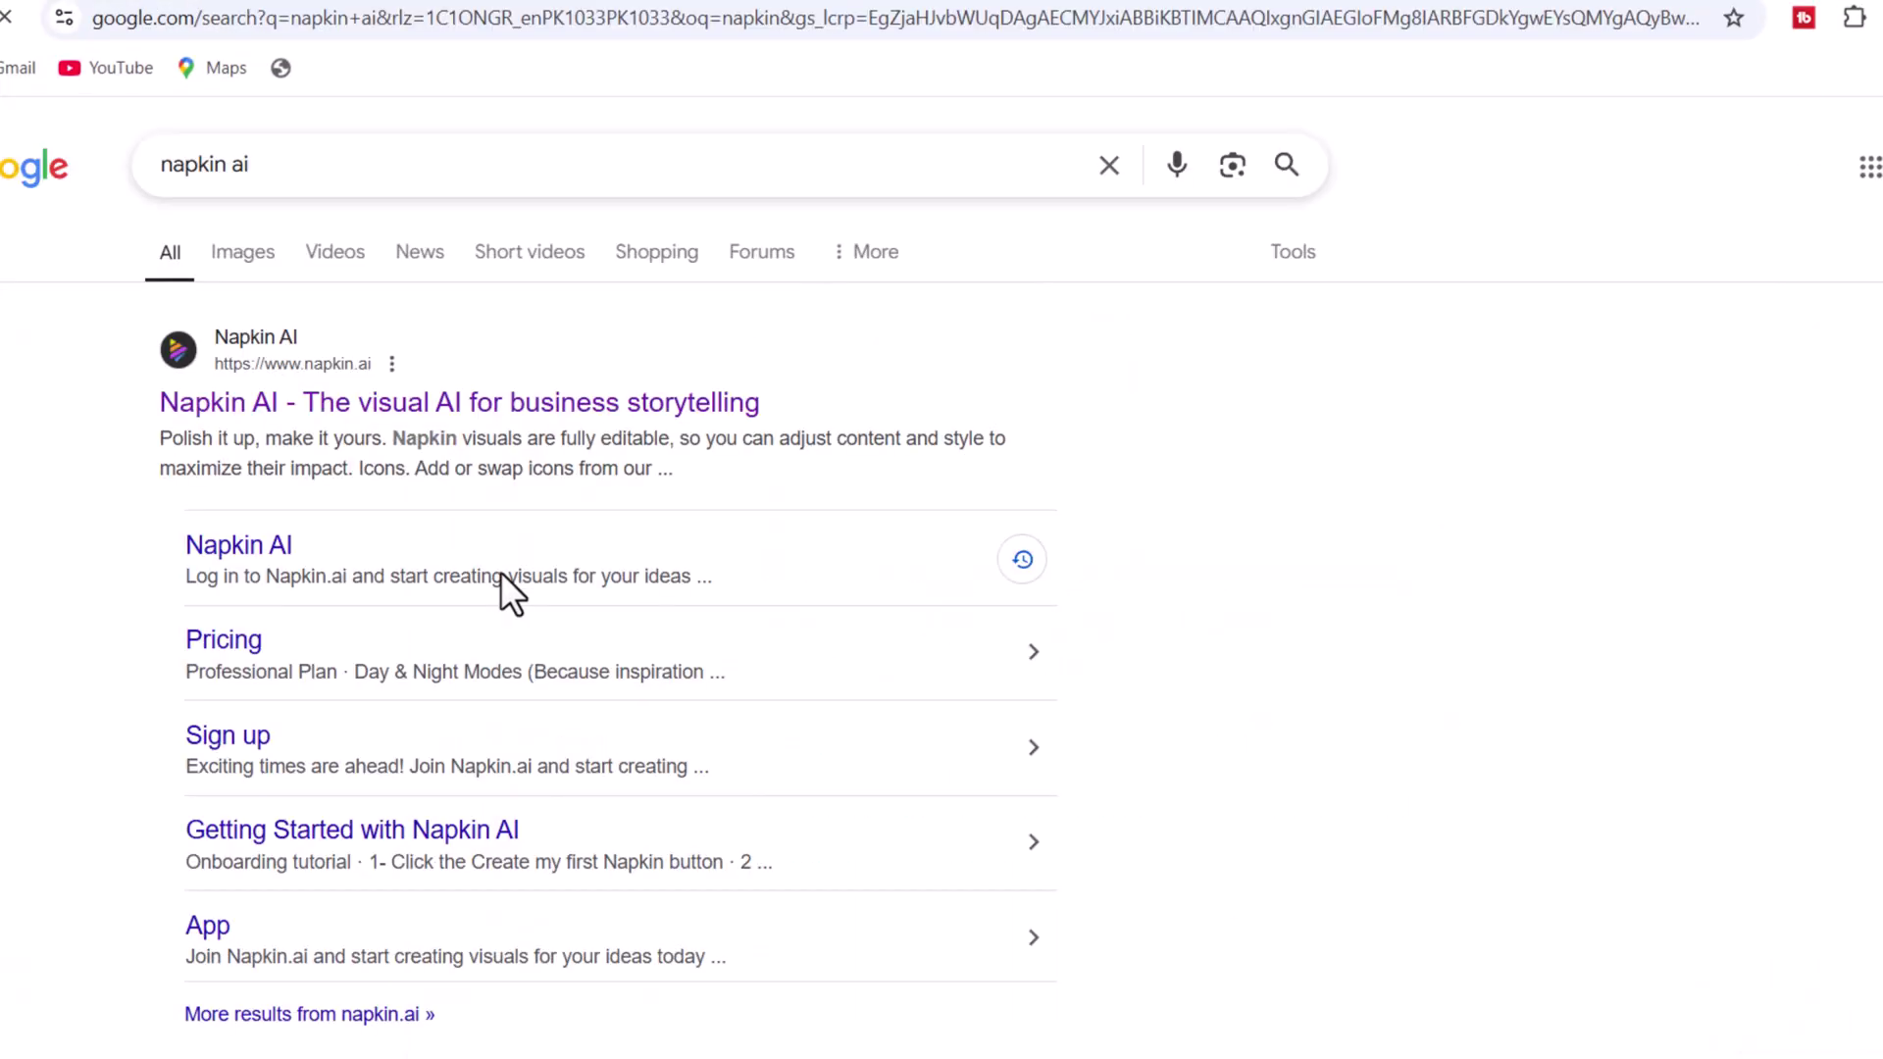
pyautogui.click(450, 412)
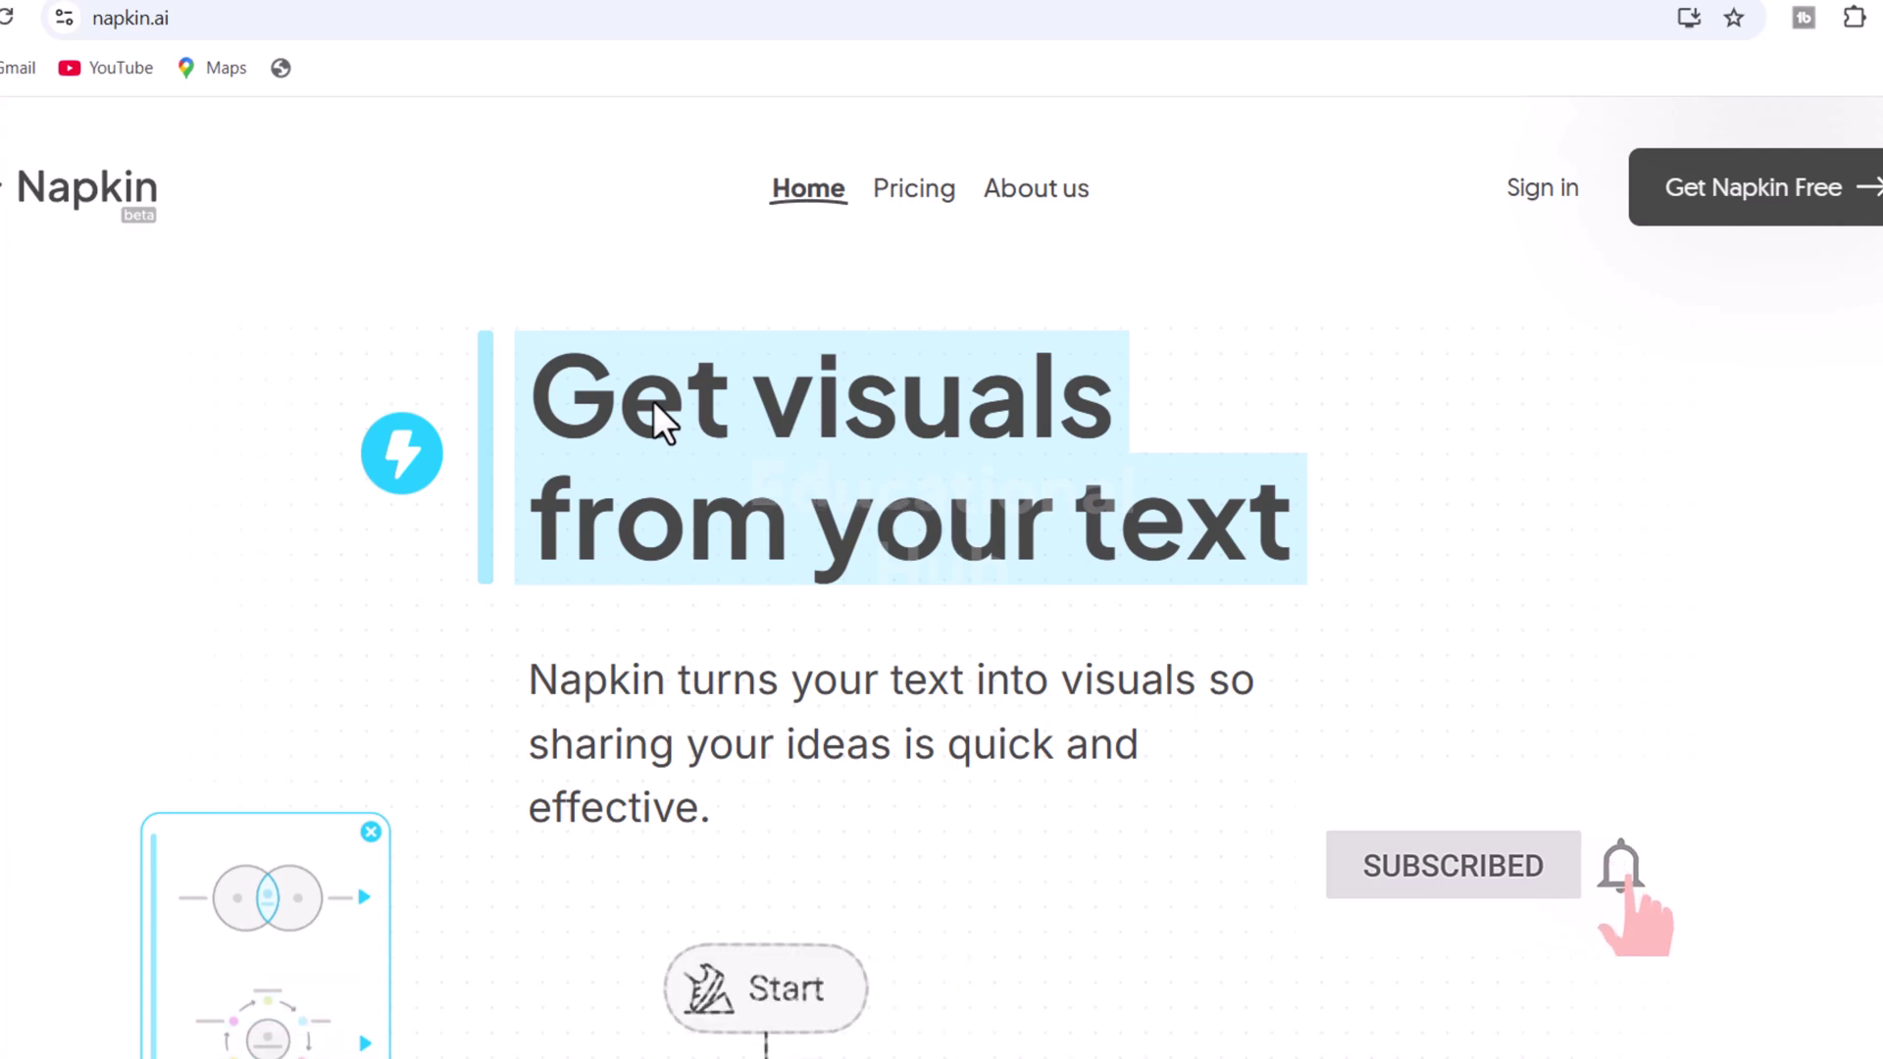
pyautogui.scroll(-4, 653, 400)
pyautogui.scroll(3, 654, 413)
pyautogui.scroll(1, 654, 401)
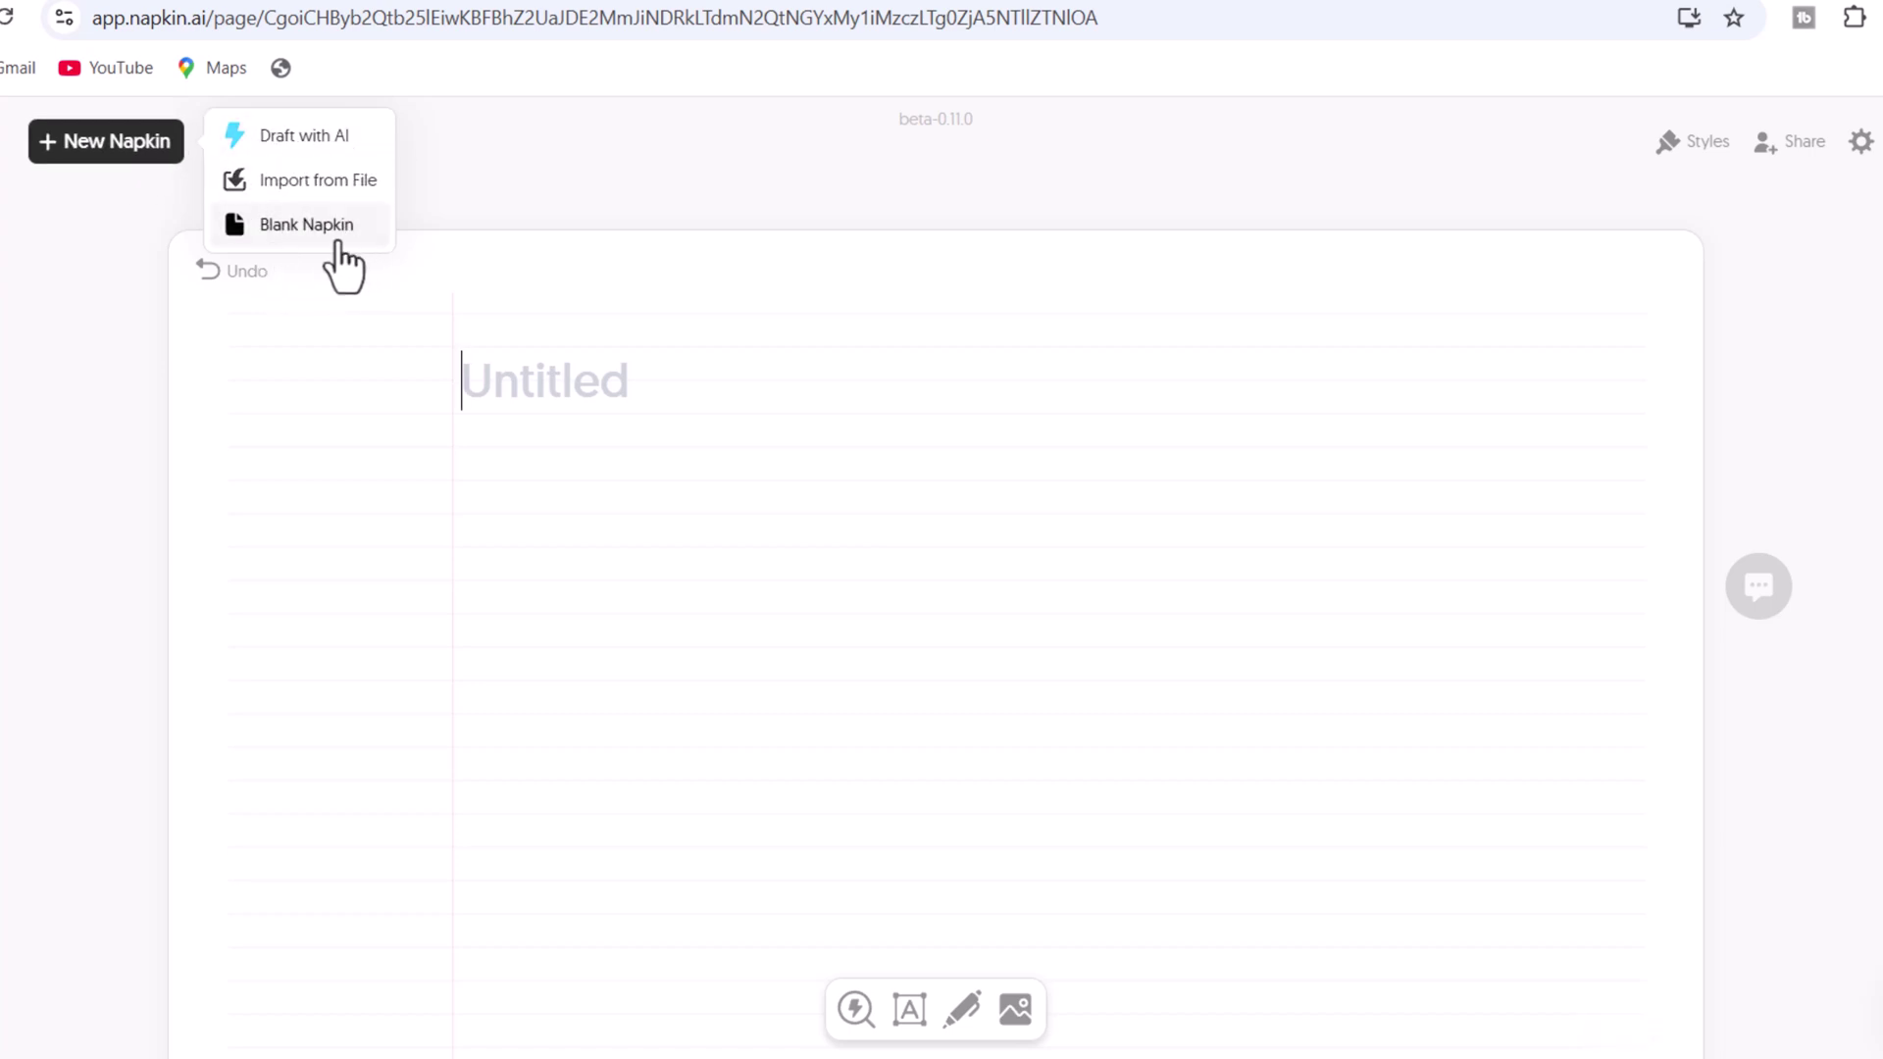
# Step: Create a blank untitled napkin, then choose New Napkin > Draft with AI
pyautogui.click(301, 225)
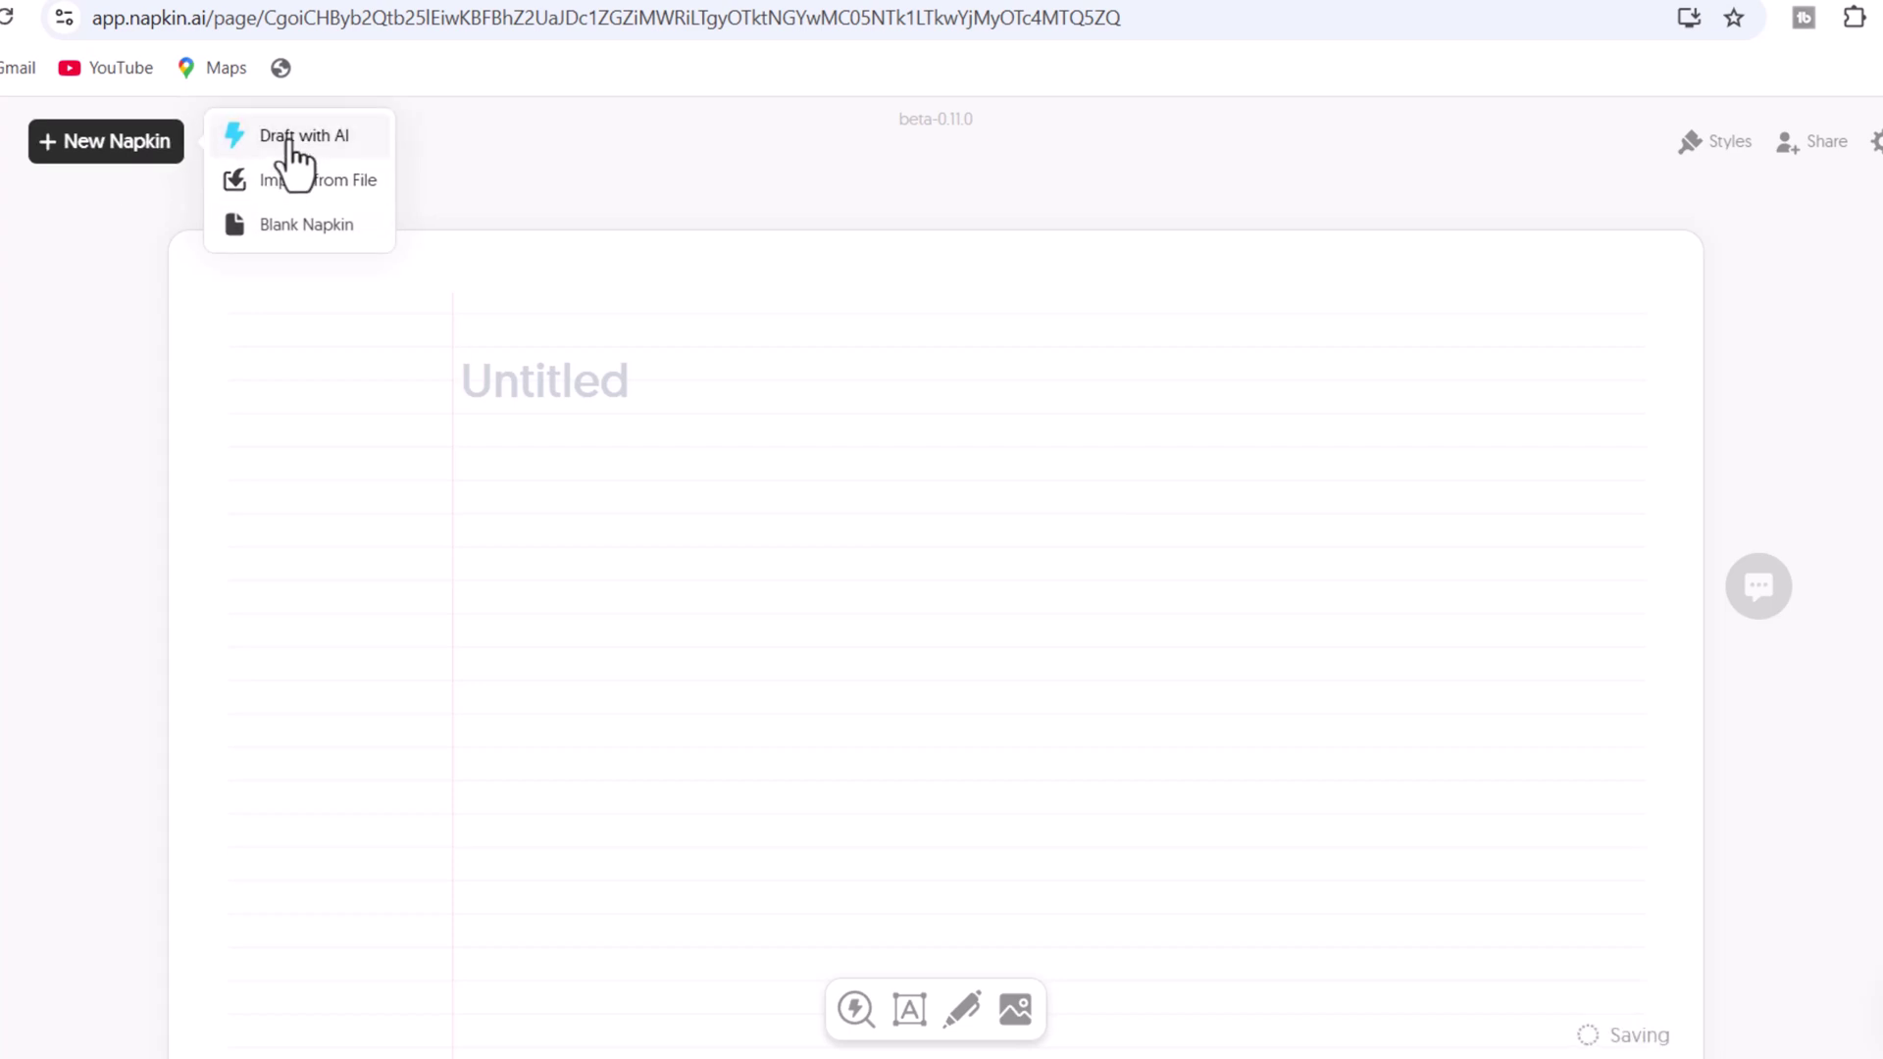
pyautogui.click(295, 140)
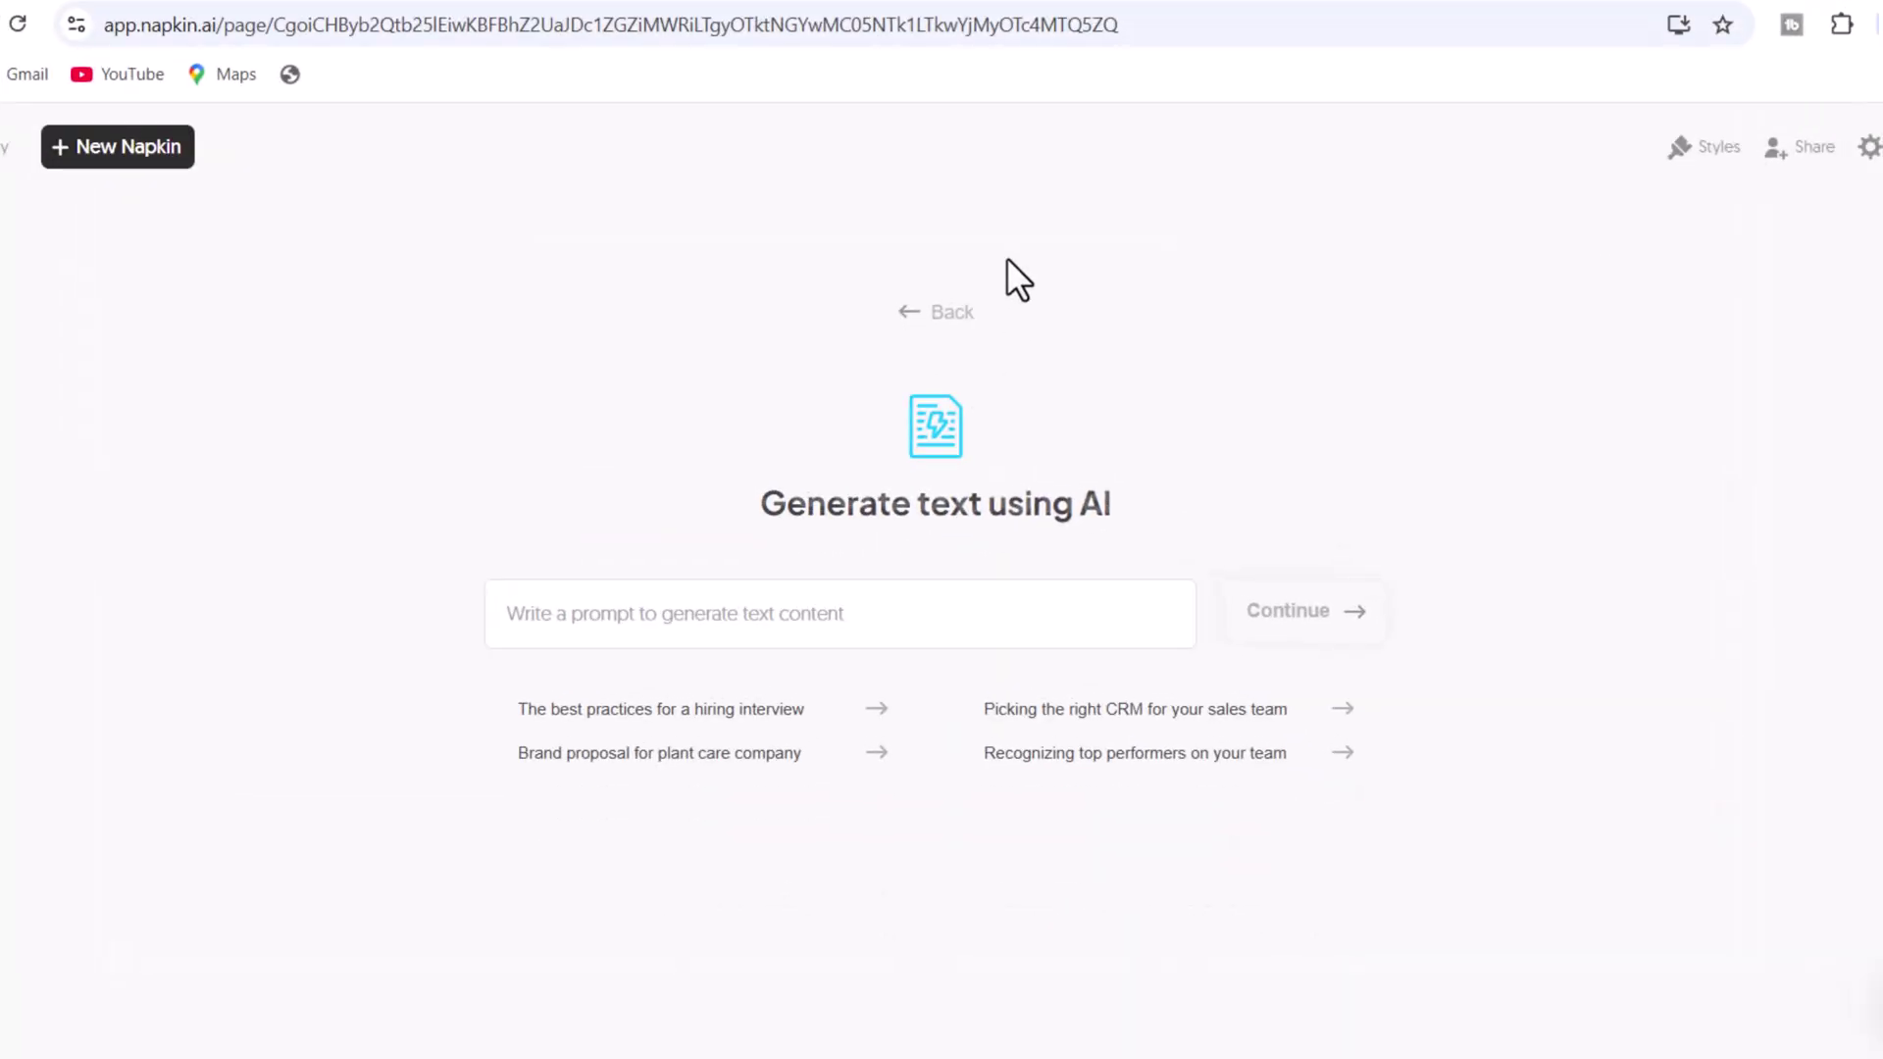
# Step: Paste the AI-in-research topic as the prompt and generate 'The Function of AI in Research'
pyautogui.rightClick(657, 624)
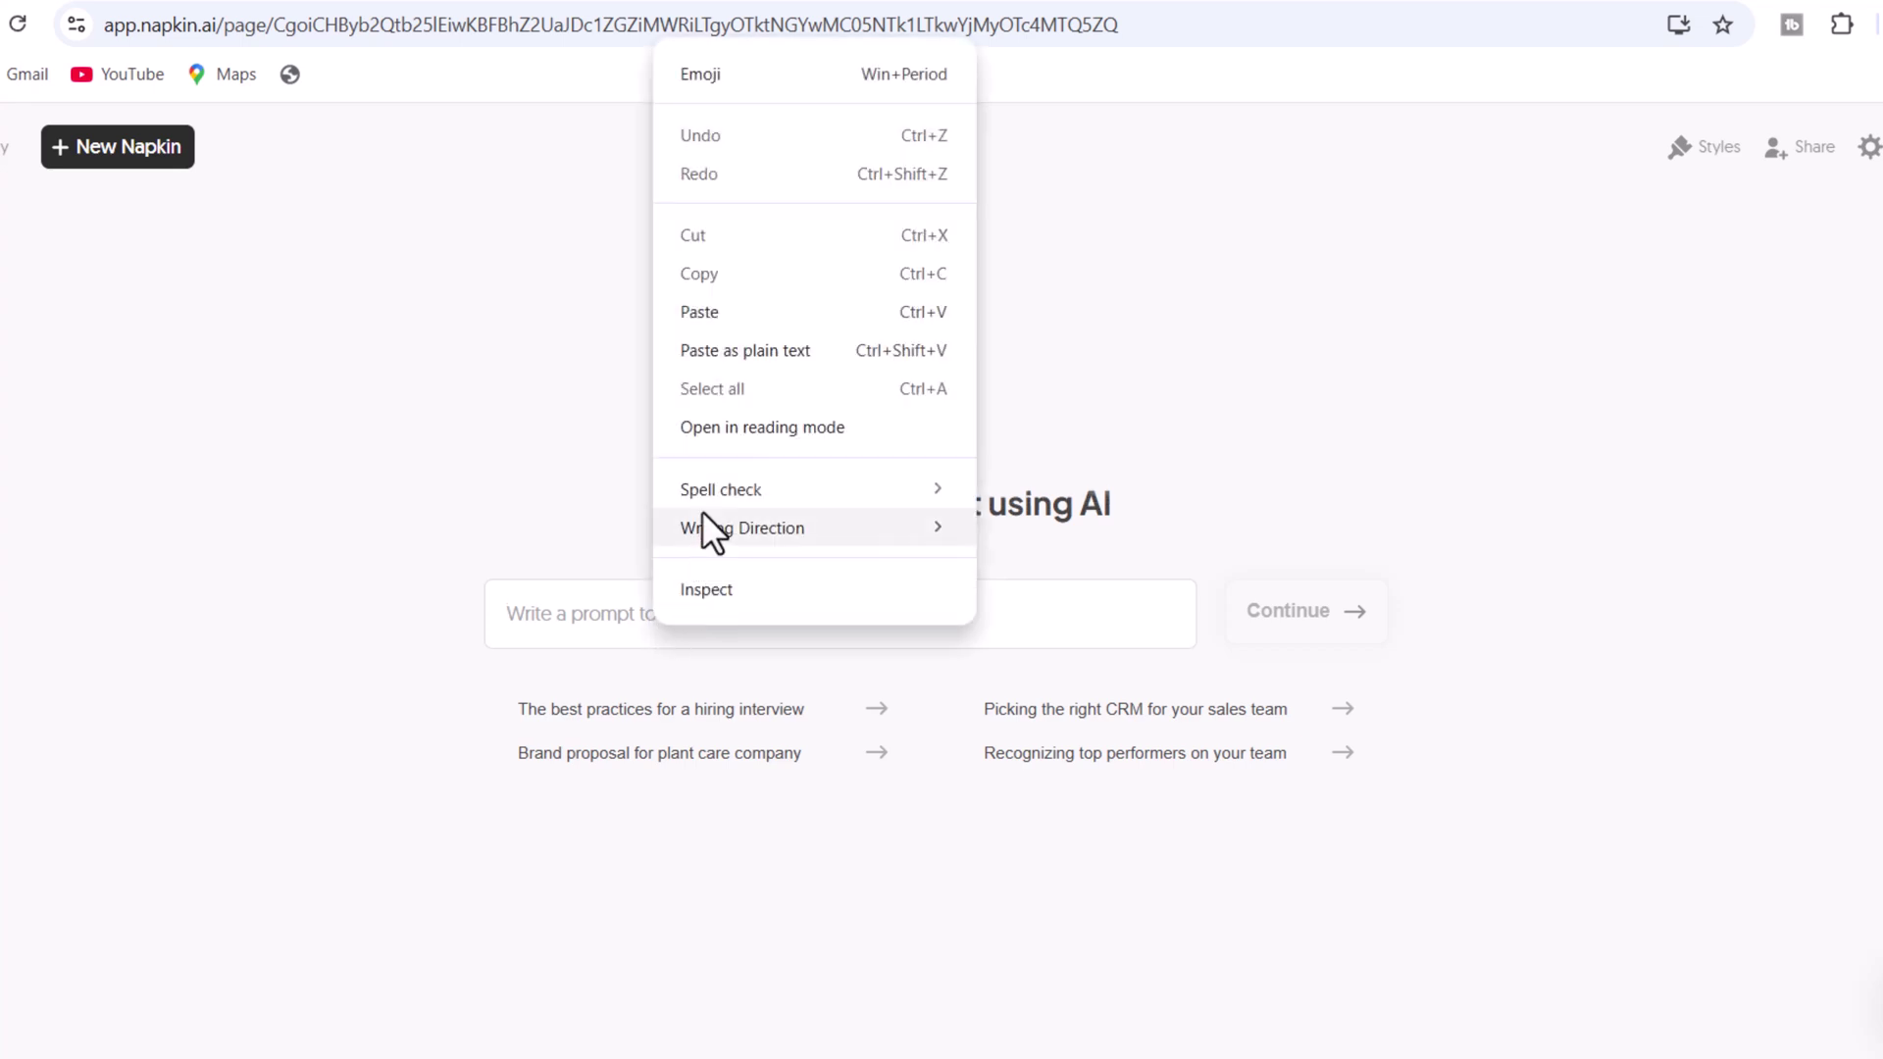
pyautogui.click(704, 310)
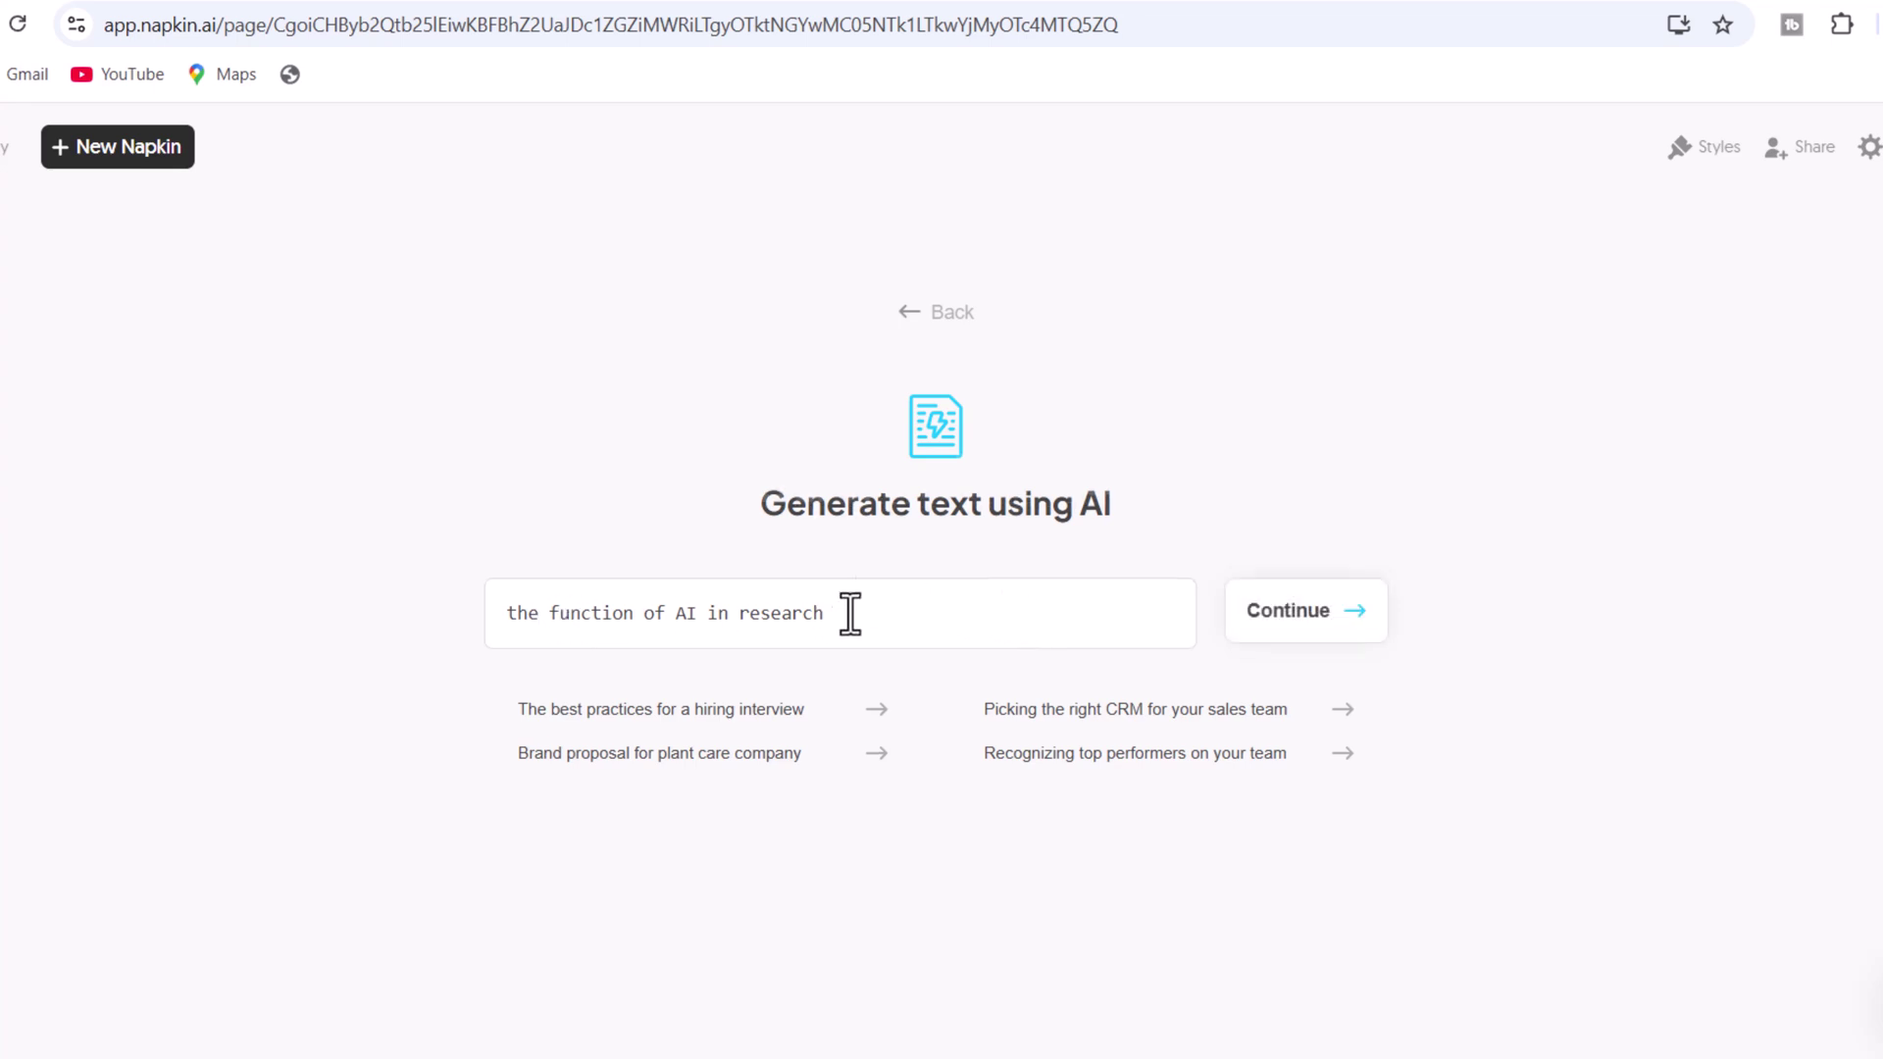
pyautogui.click(1283, 624)
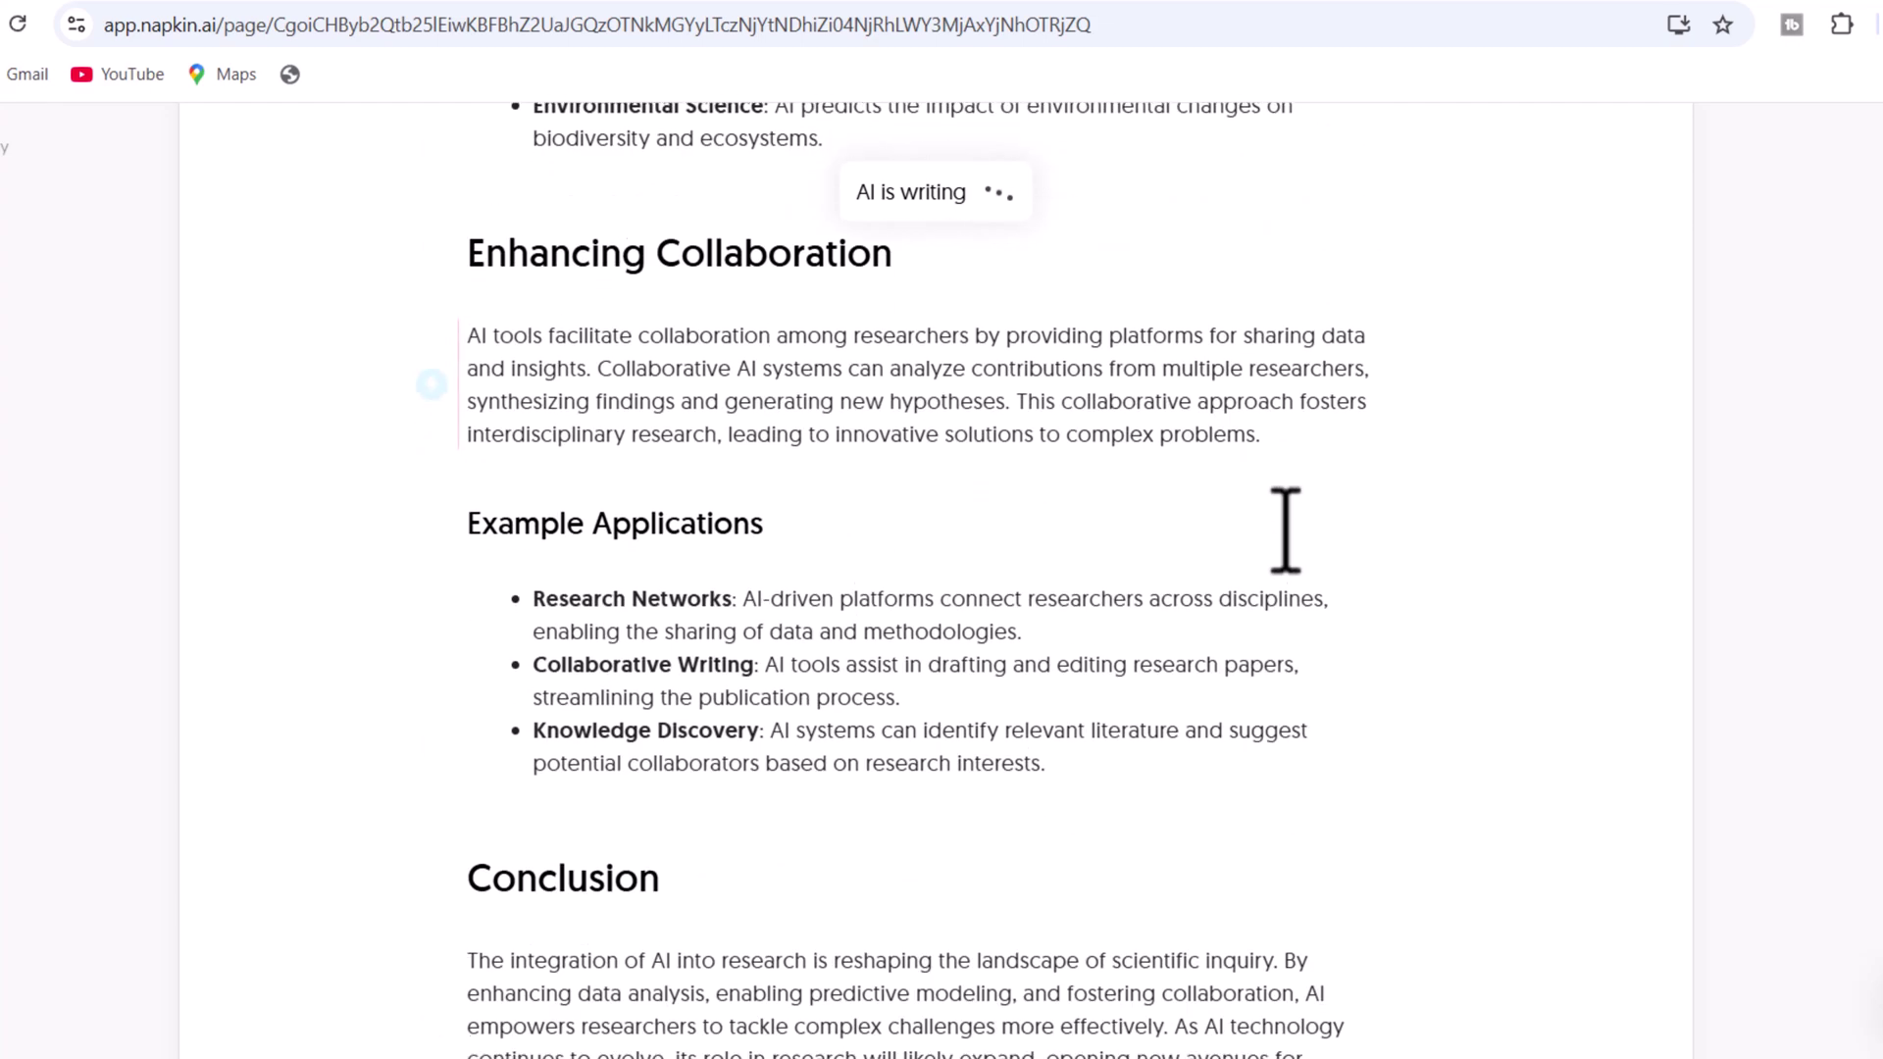
pyautogui.scroll(-2, 1286, 529)
pyautogui.scroll(-2, 1286, 530)
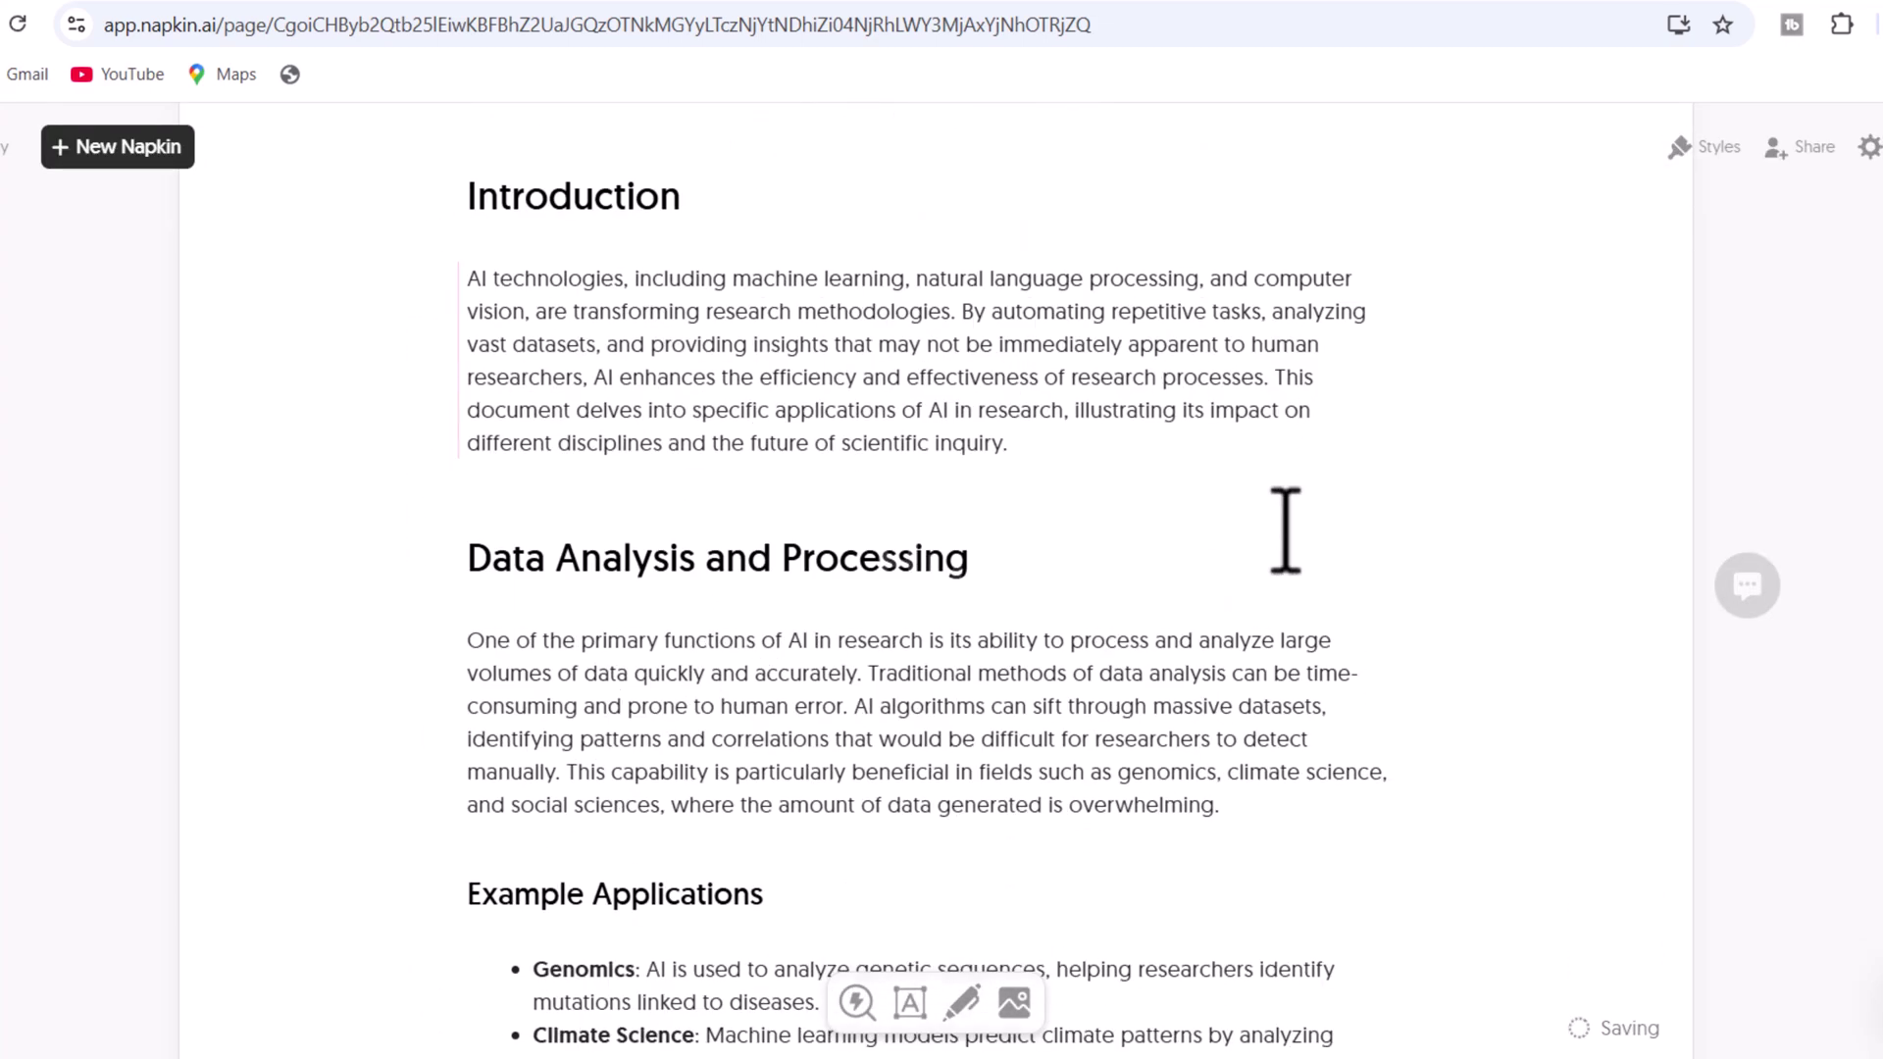
pyautogui.scroll(-2, 1286, 530)
pyautogui.scroll(-3, 1286, 530)
pyautogui.scroll(-2, 1286, 529)
pyautogui.scroll(-3, 1286, 530)
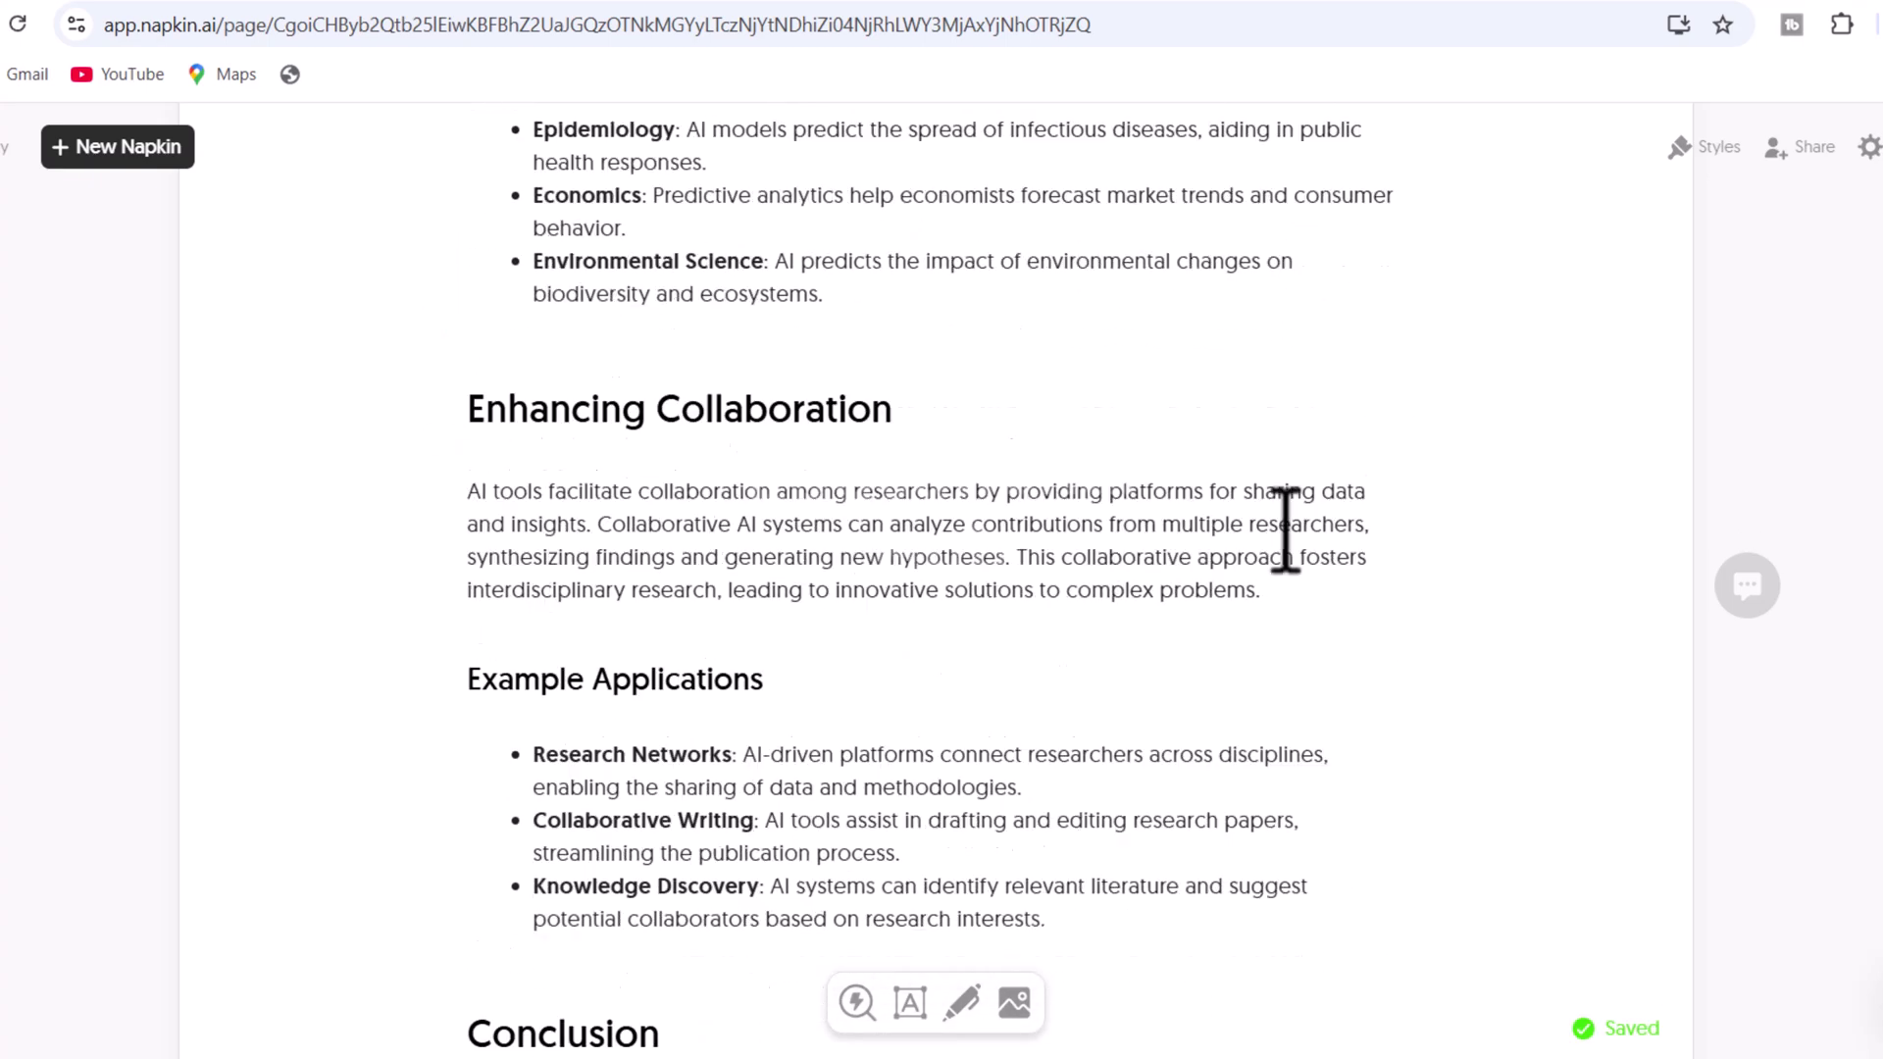
pyautogui.scroll(-3, 1287, 530)
pyautogui.scroll(-1, 1286, 529)
pyautogui.scroll(-2, 1286, 531)
pyautogui.scroll(5, 1286, 530)
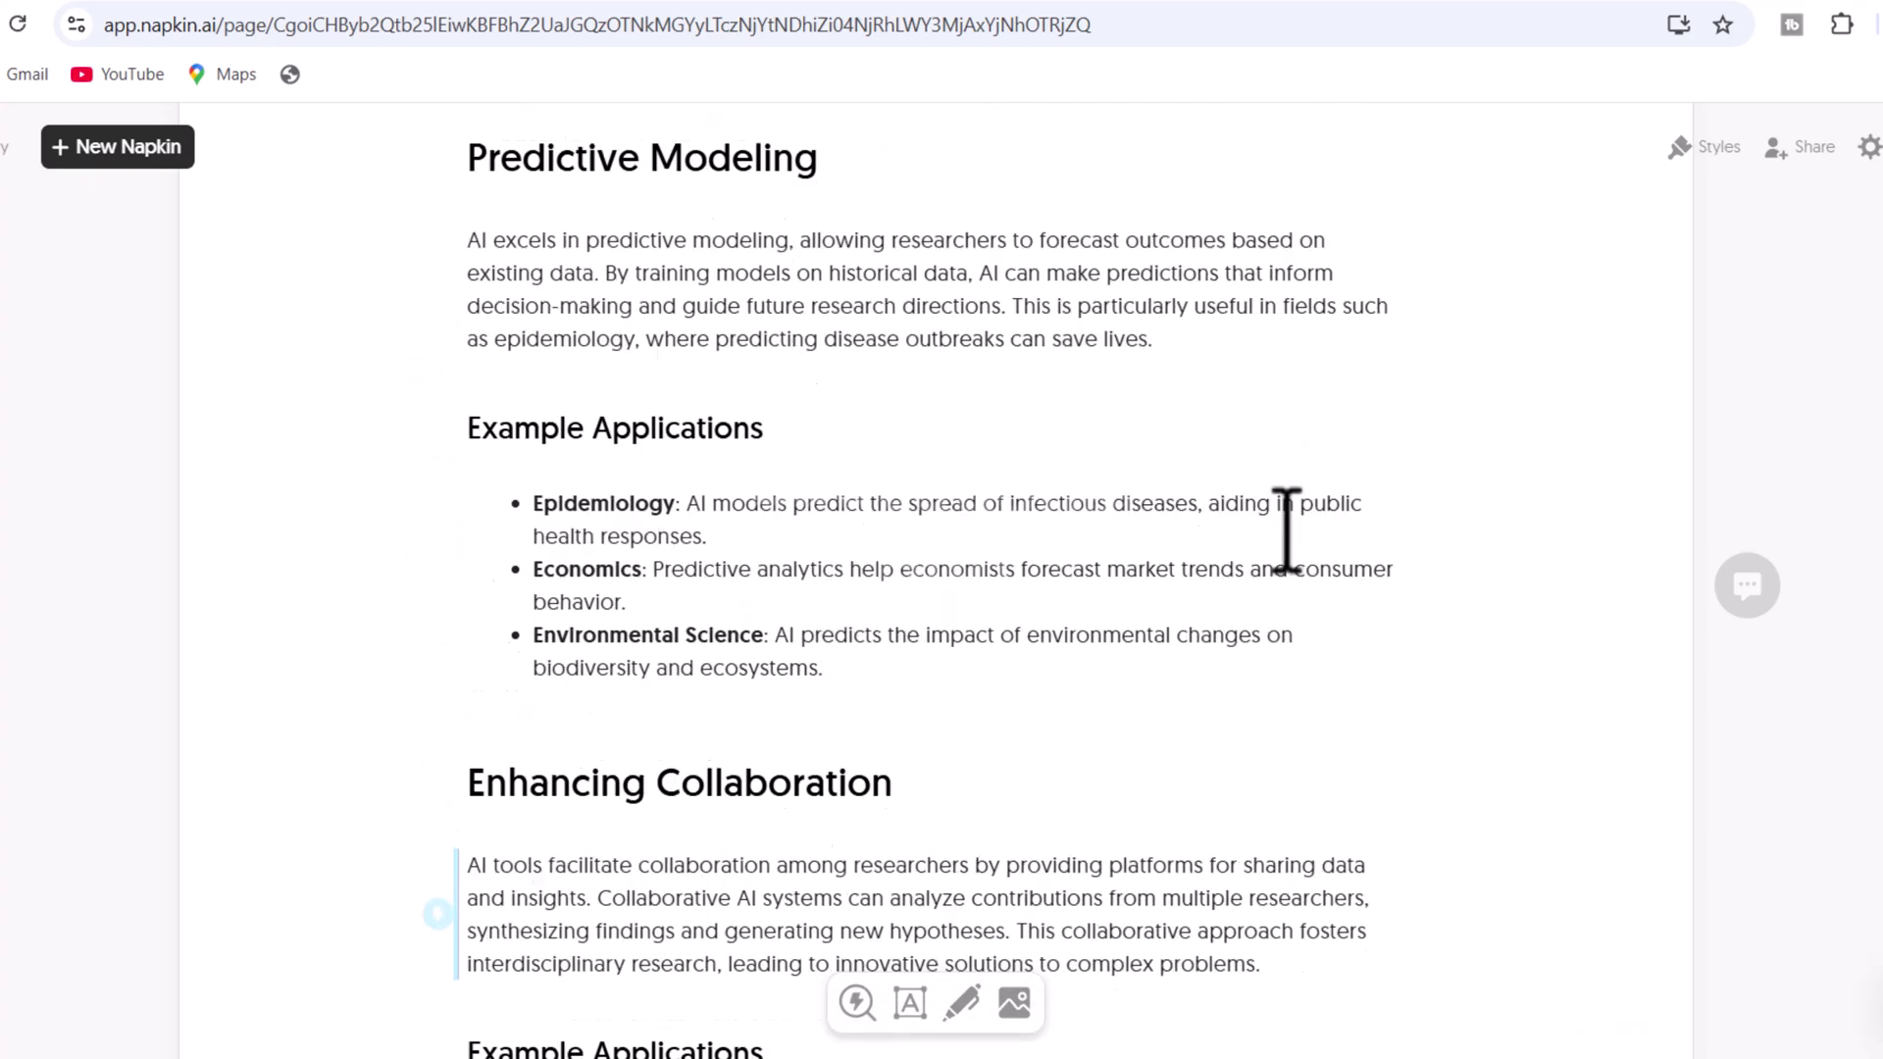
pyautogui.scroll(5, 1285, 530)
pyautogui.scroll(5, 1286, 531)
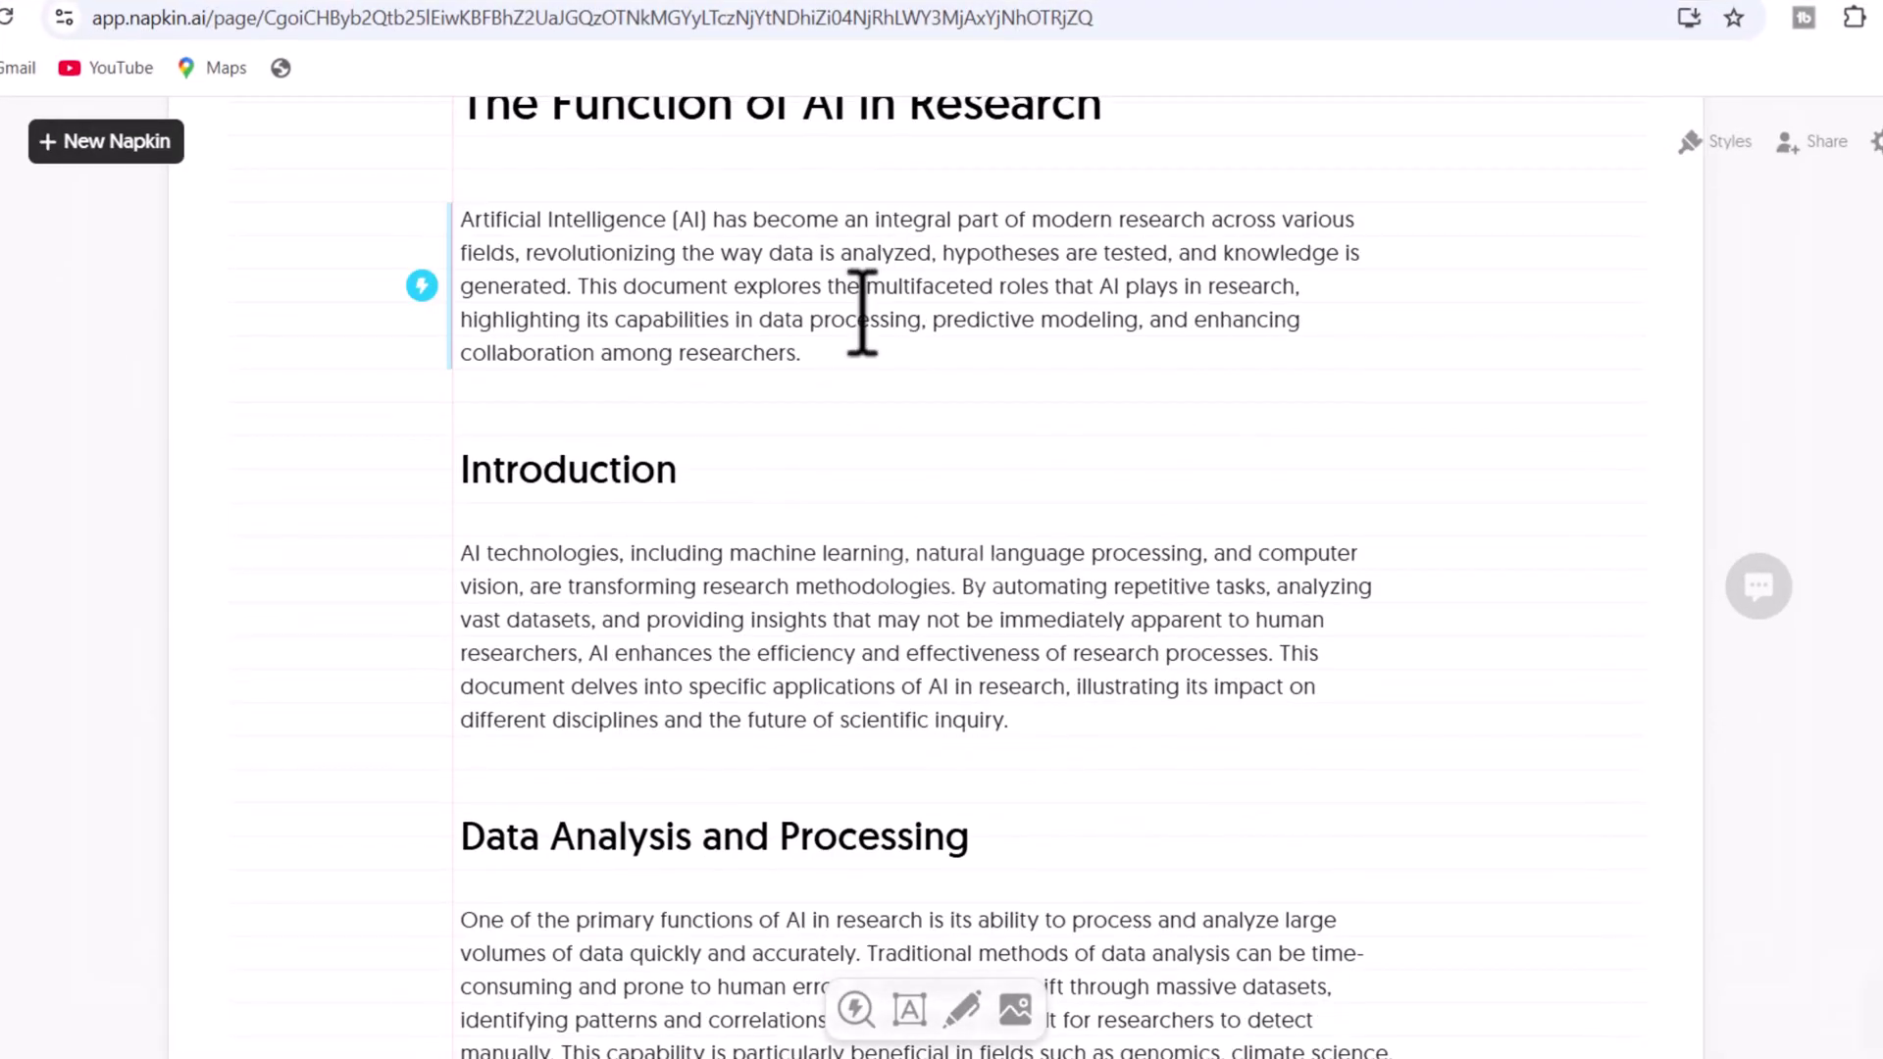
# Step: Turn the opening paragraph into the 'AI's Role in Research Cycle' diagram with filled icons
pyautogui.moveTo(833, 365); pyautogui.dragTo(448, 147)
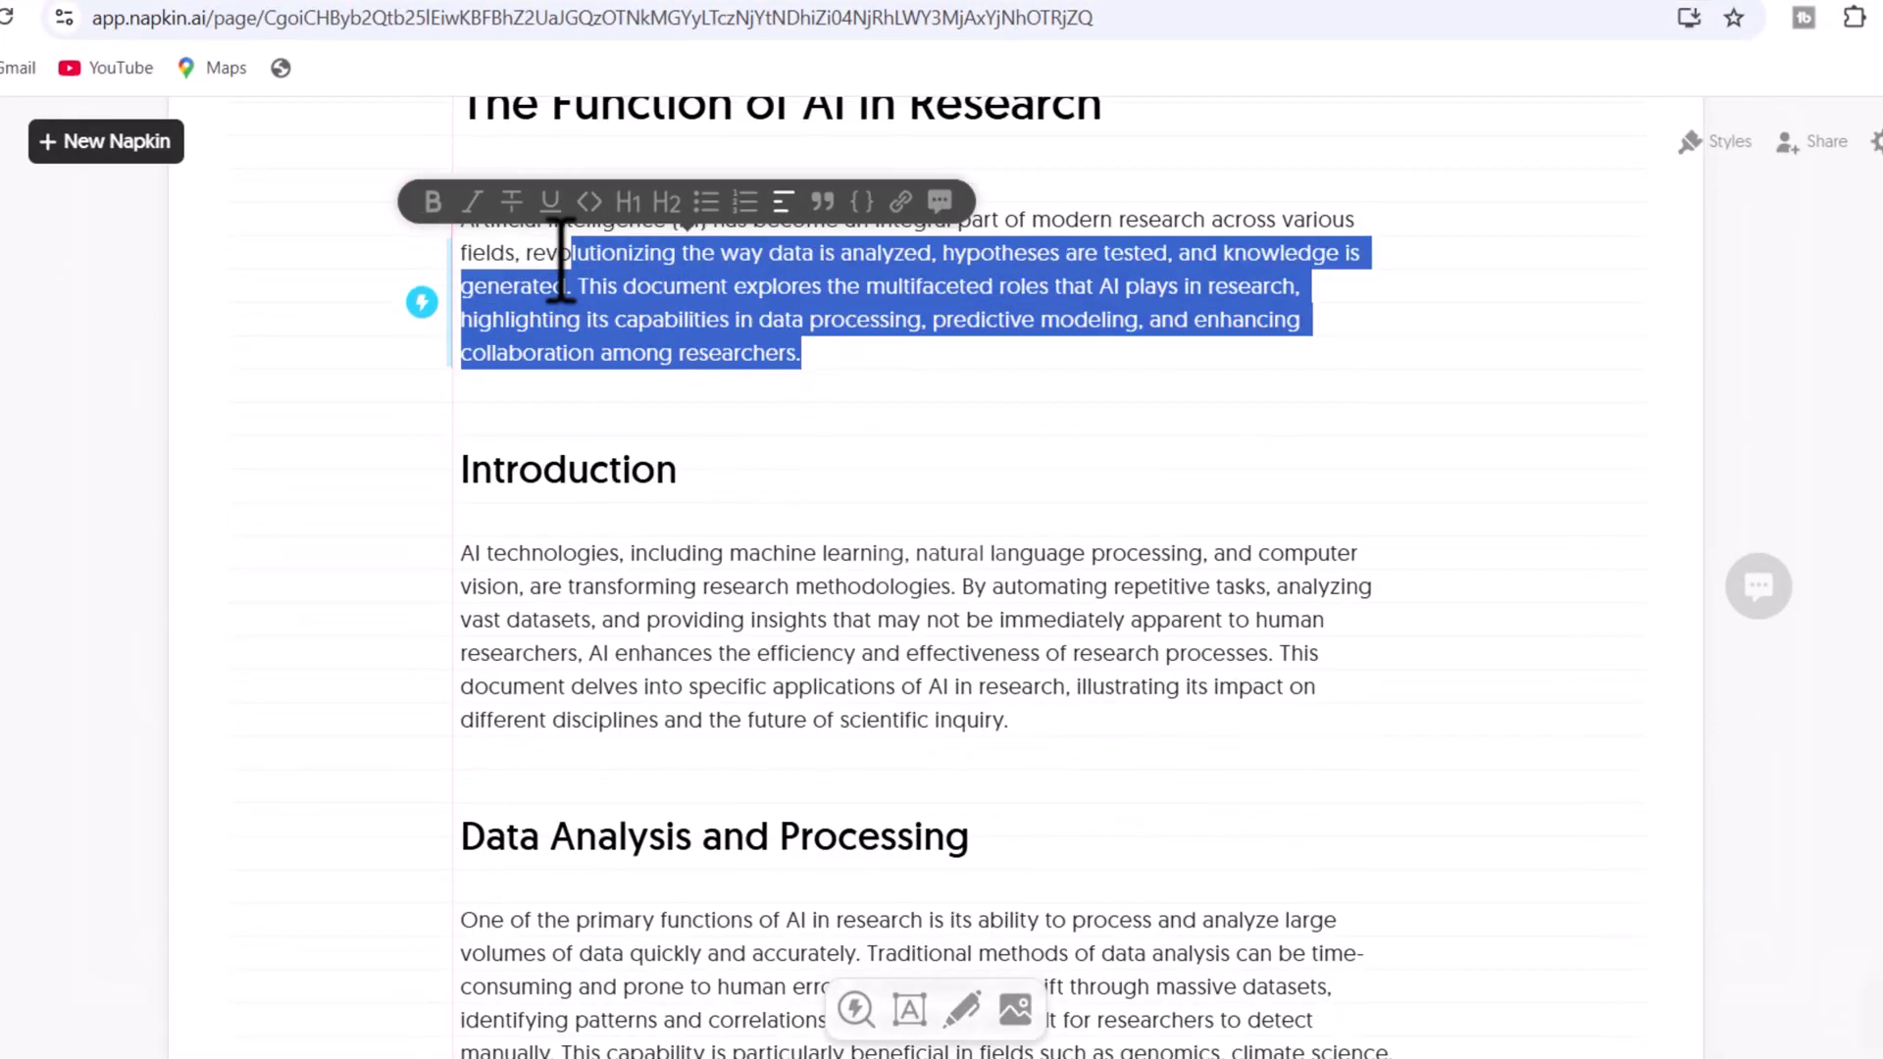
pyautogui.click(421, 233)
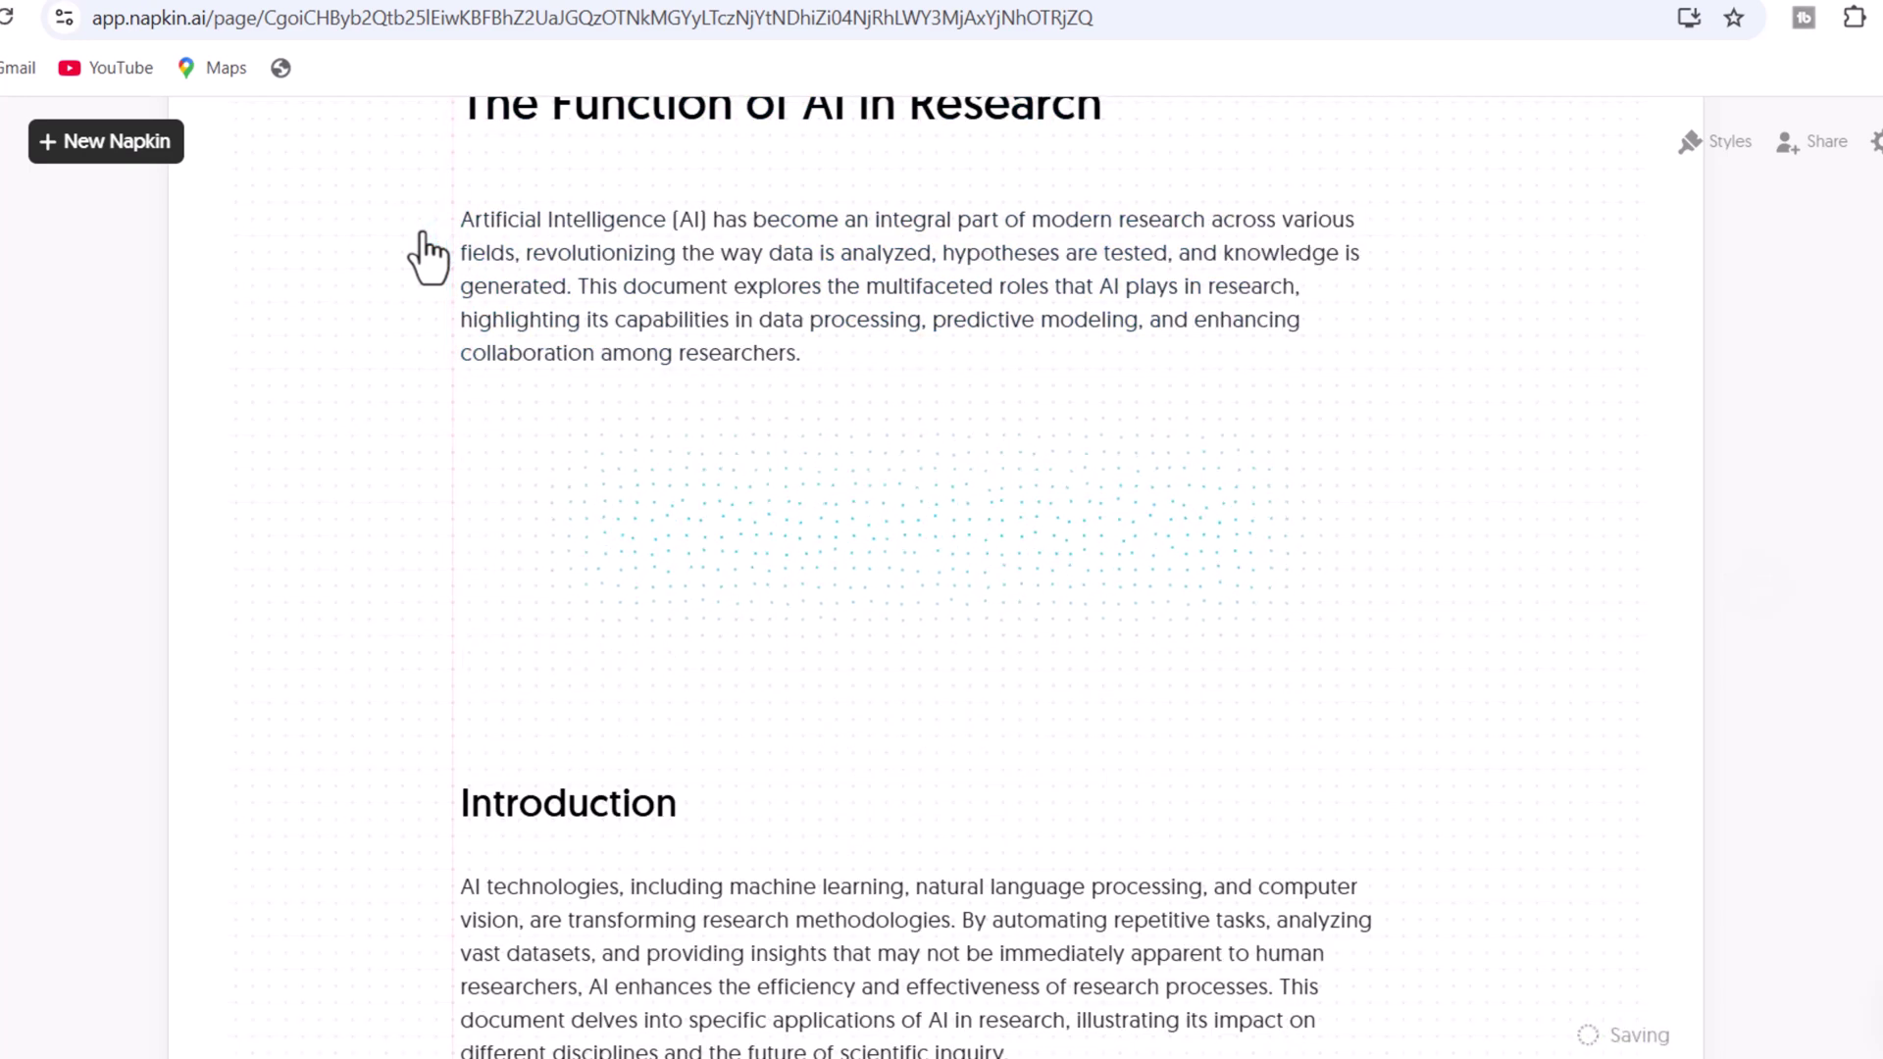
pyautogui.click(358, 536)
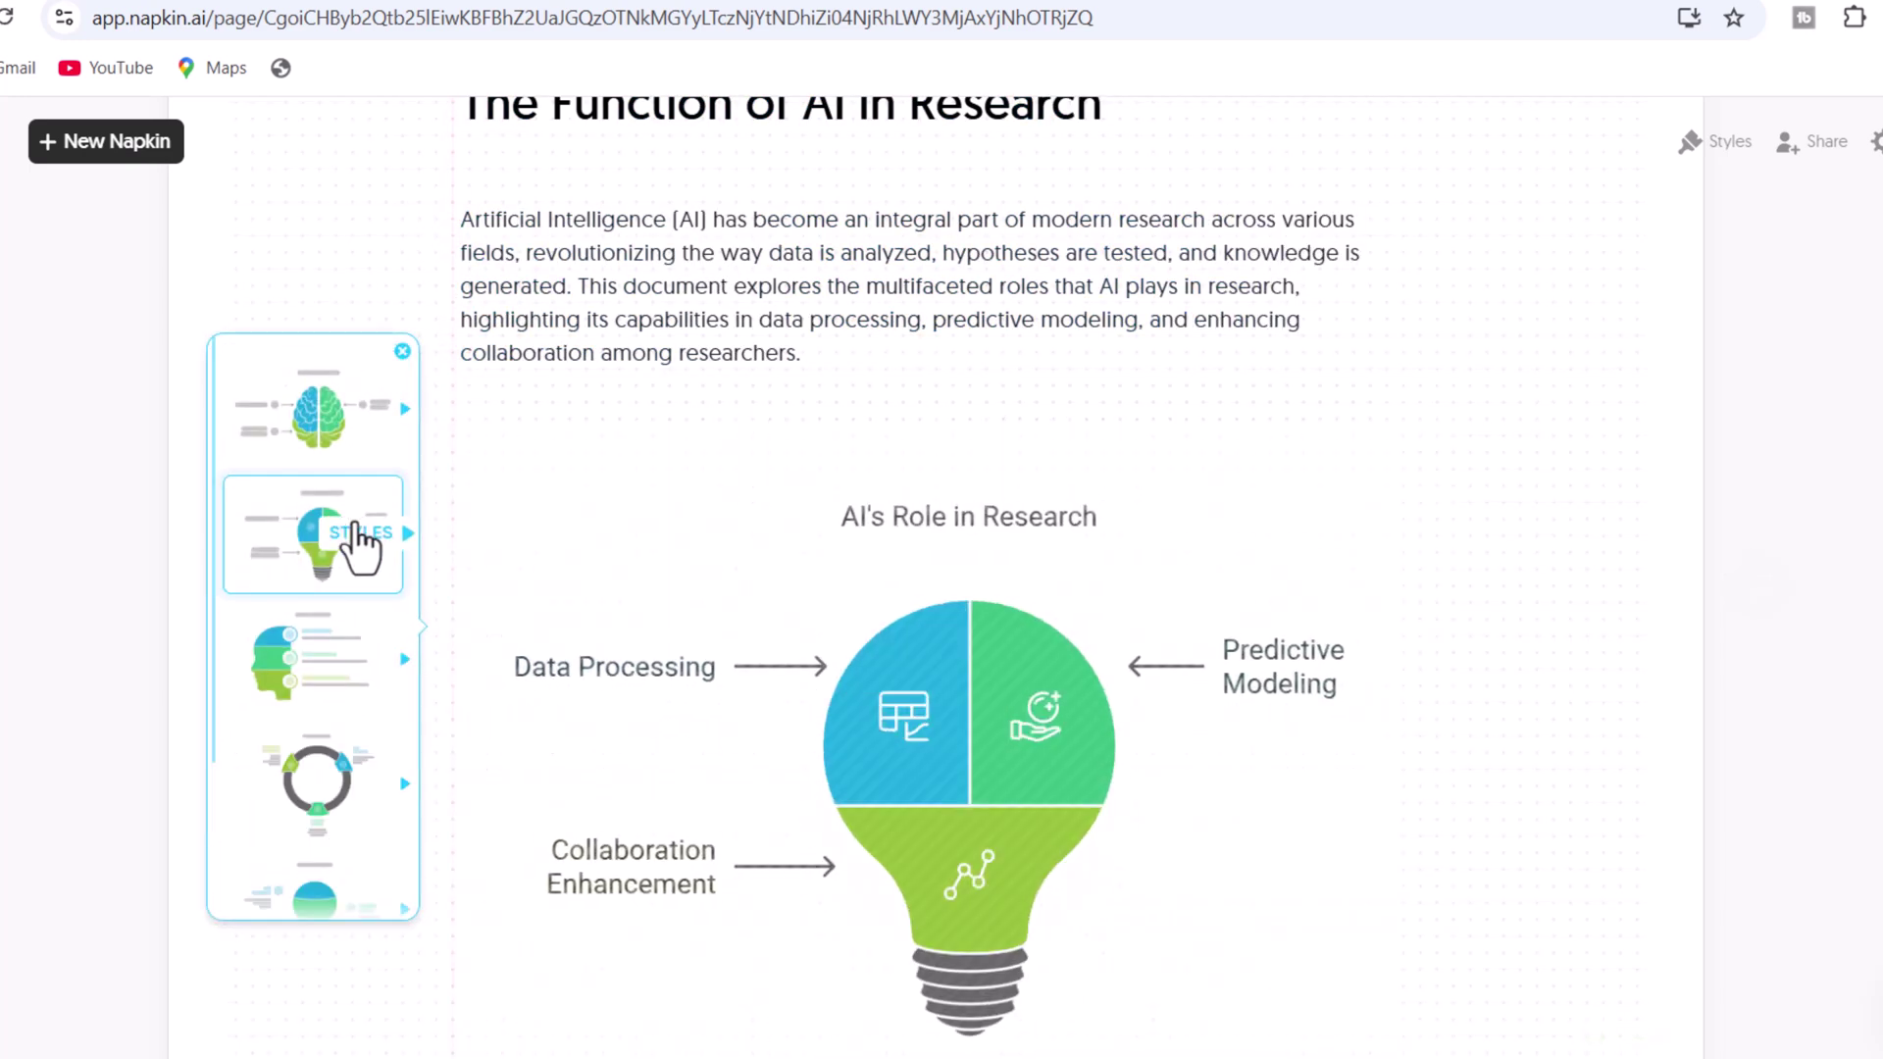
pyautogui.scroll(-1, 353, 564)
pyautogui.scroll(-1, 349, 559)
pyautogui.scroll(-1, 723, 682)
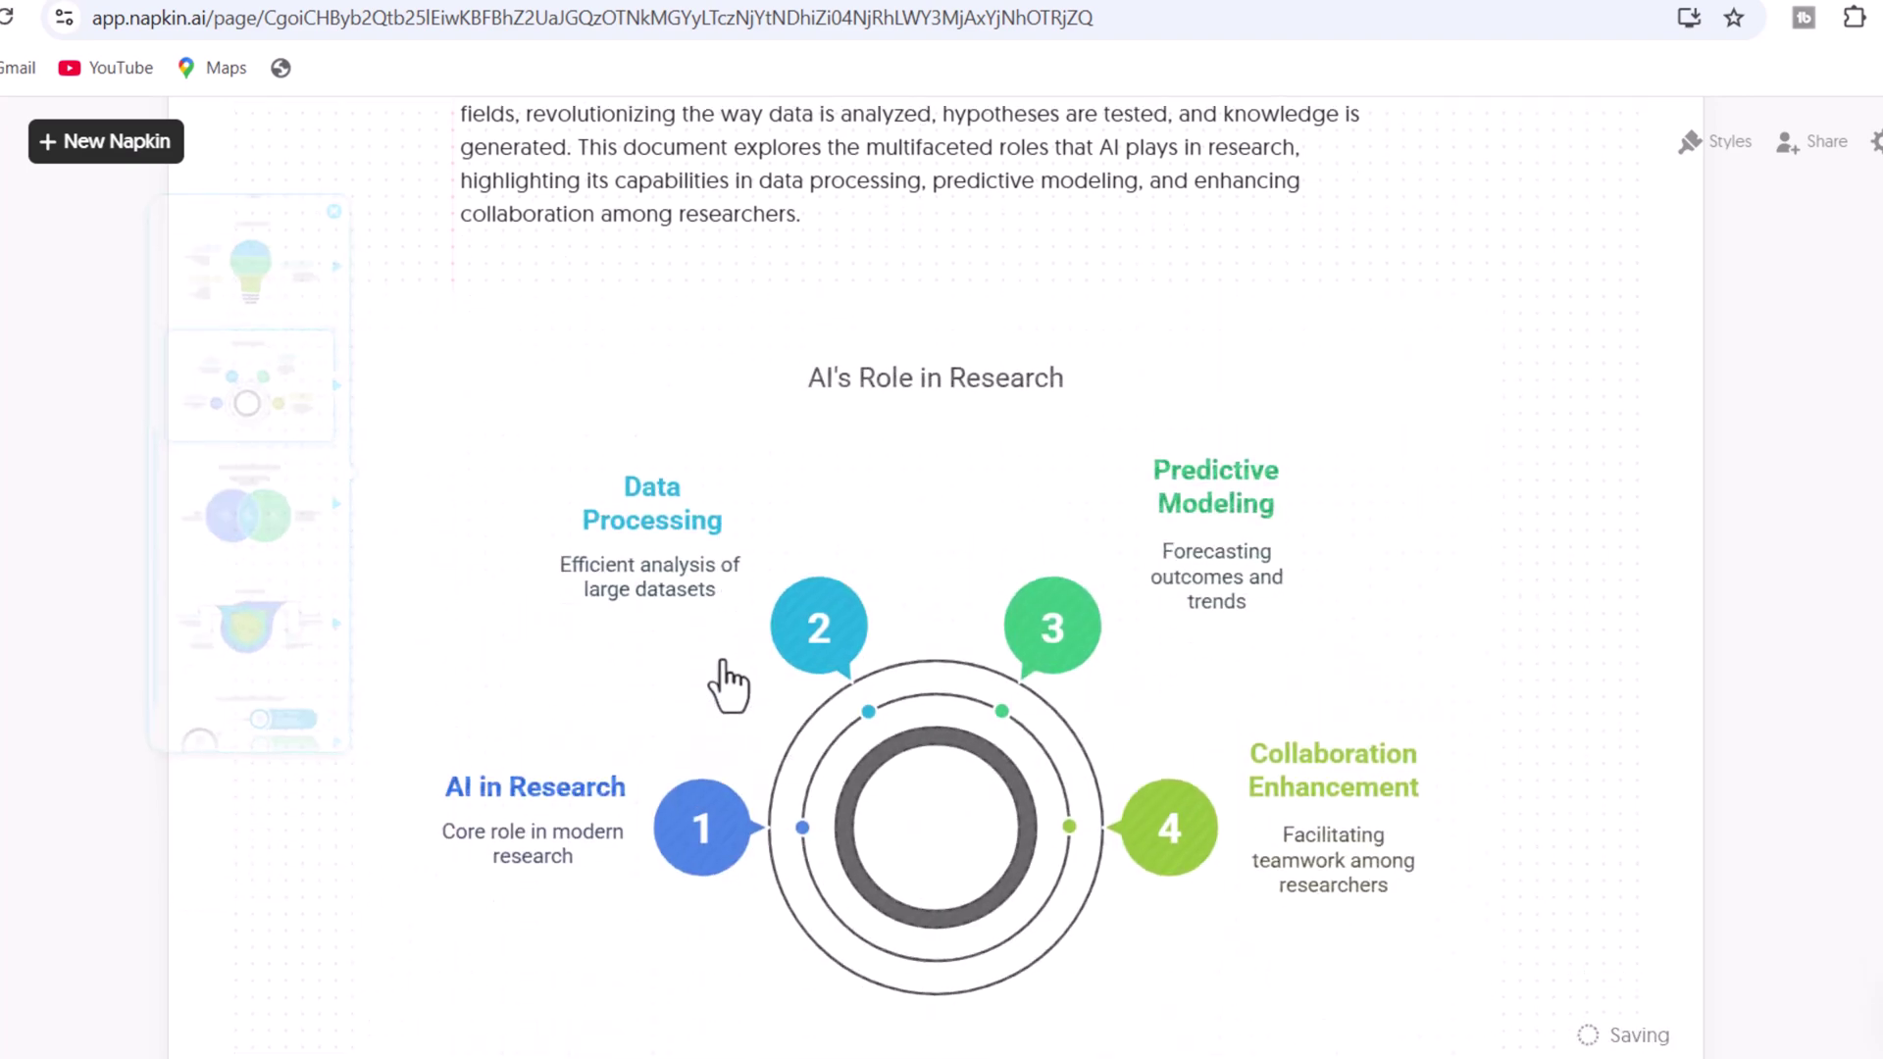
pyautogui.scroll(-2, 279, 674)
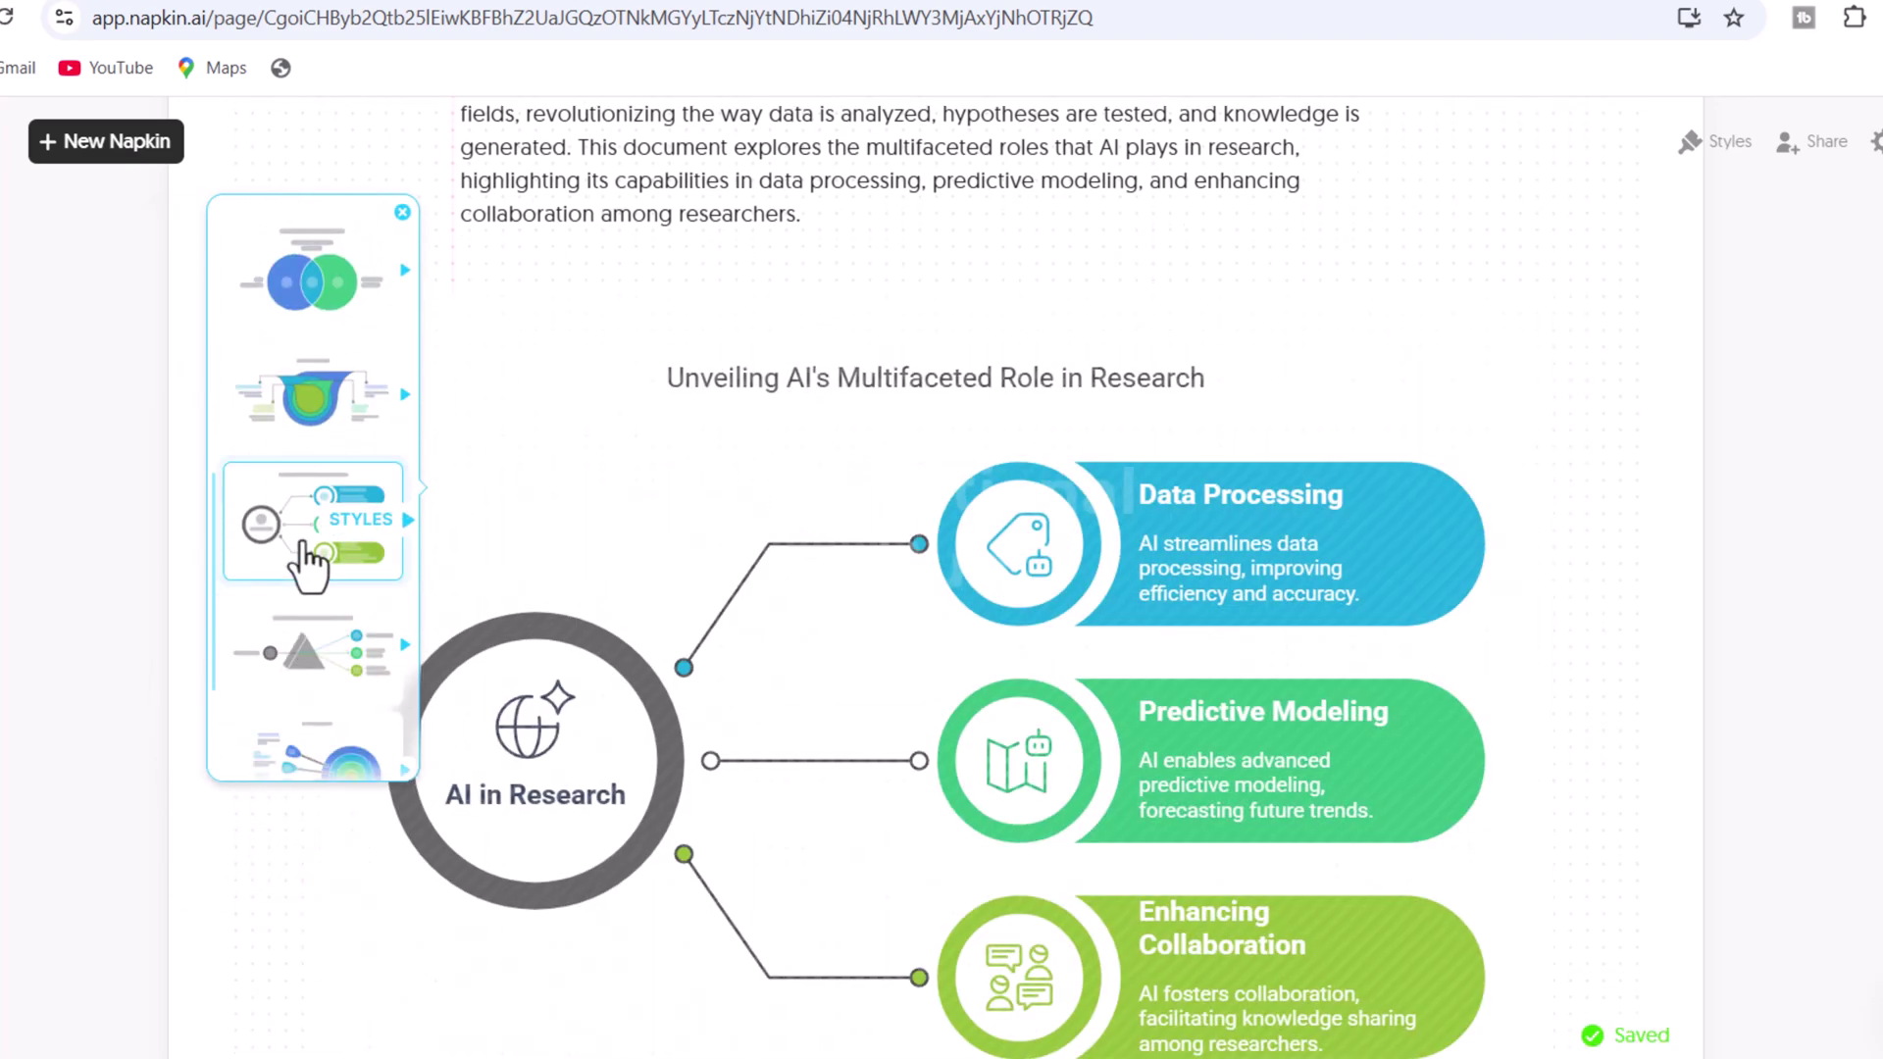
pyautogui.scroll(-2, 310, 559)
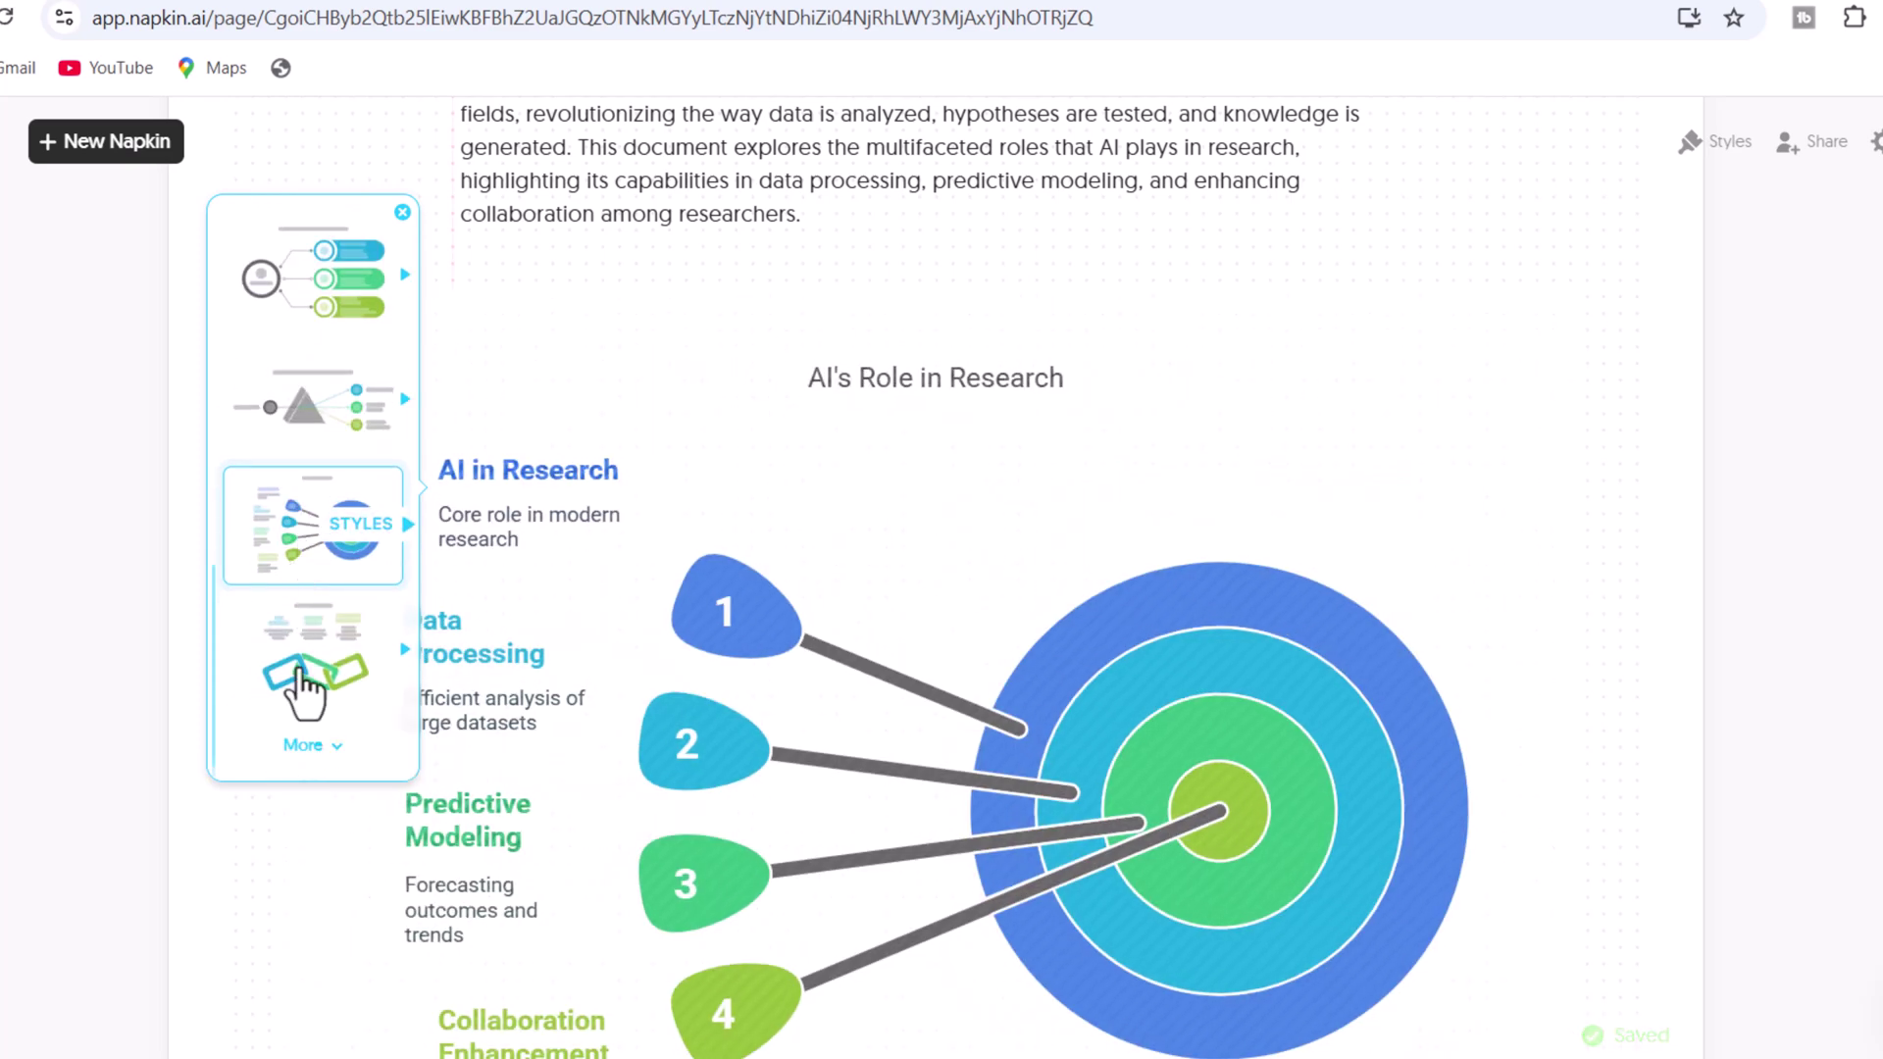
pyautogui.click(354, 523)
pyautogui.scroll(1, 330, 630)
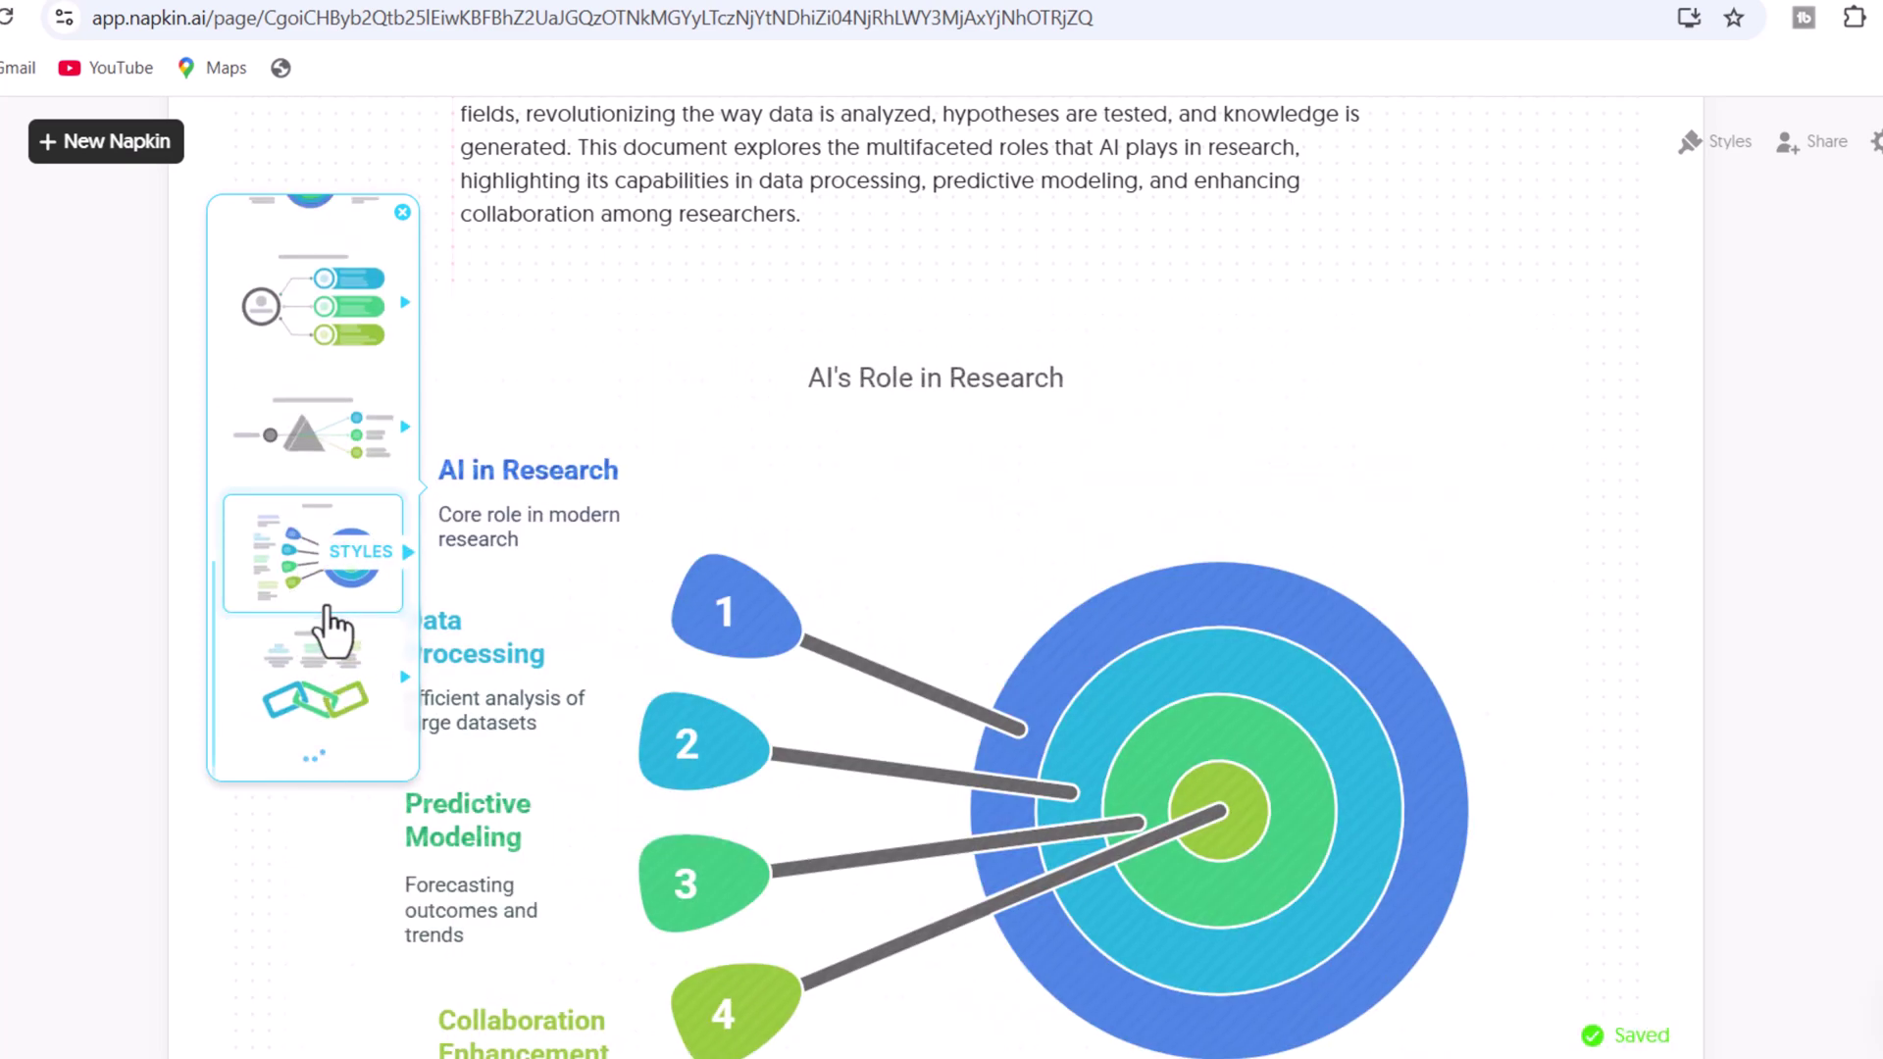
pyautogui.scroll(-1, 331, 630)
pyautogui.scroll(-2, 336, 610)
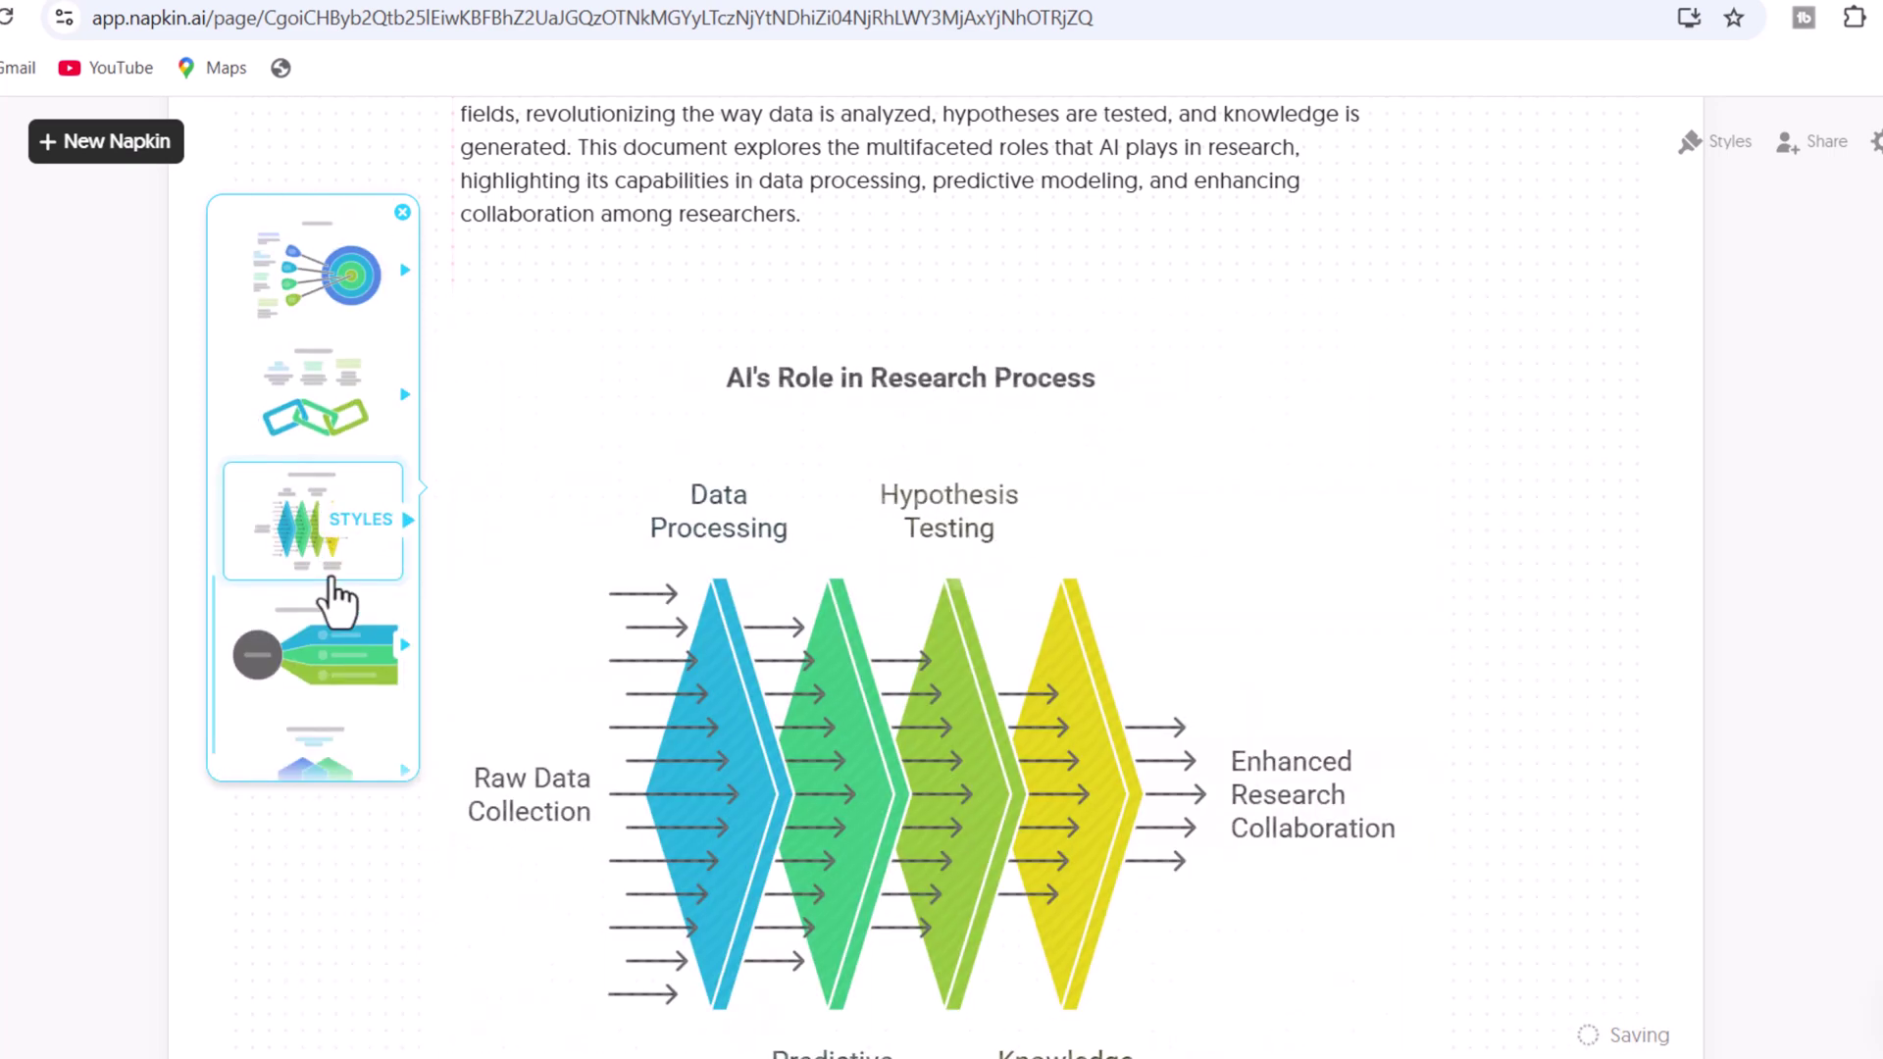
pyautogui.scroll(-2, 349, 686)
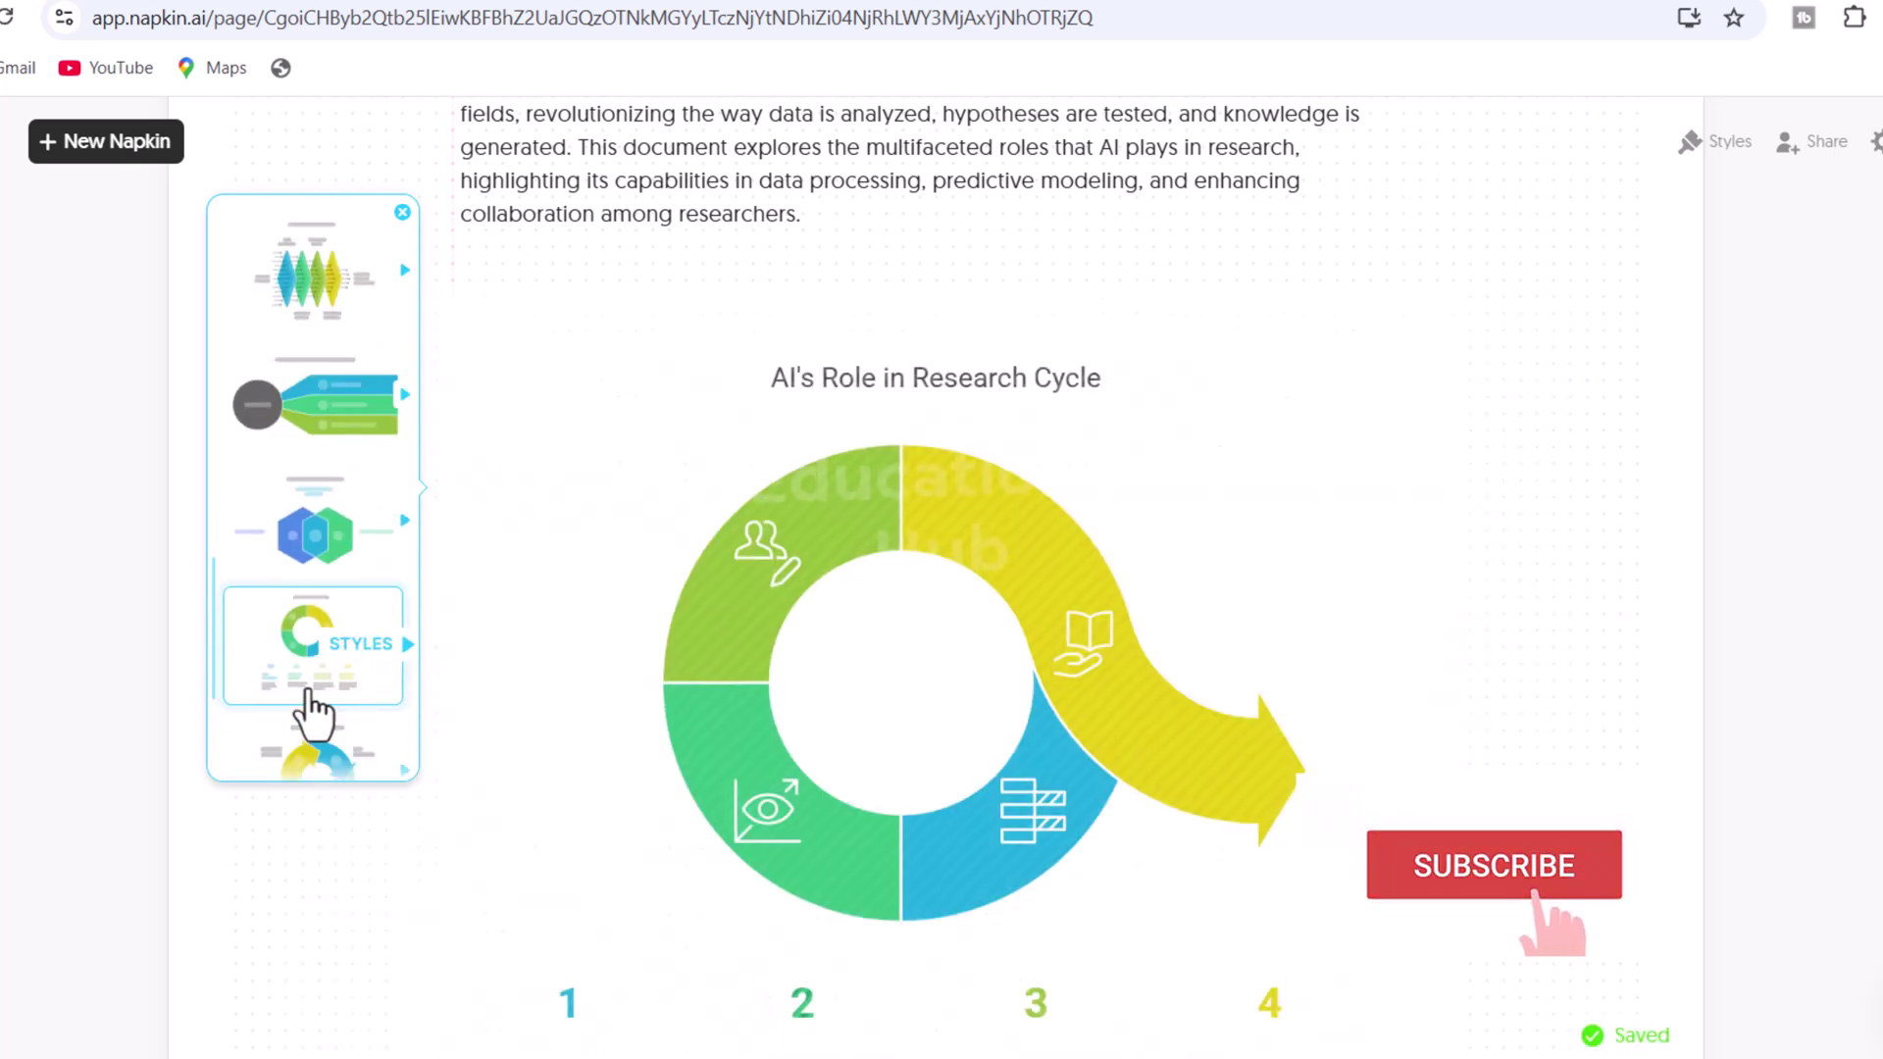
pyautogui.scroll(-2, 339, 523)
pyautogui.scroll(-1, 339, 523)
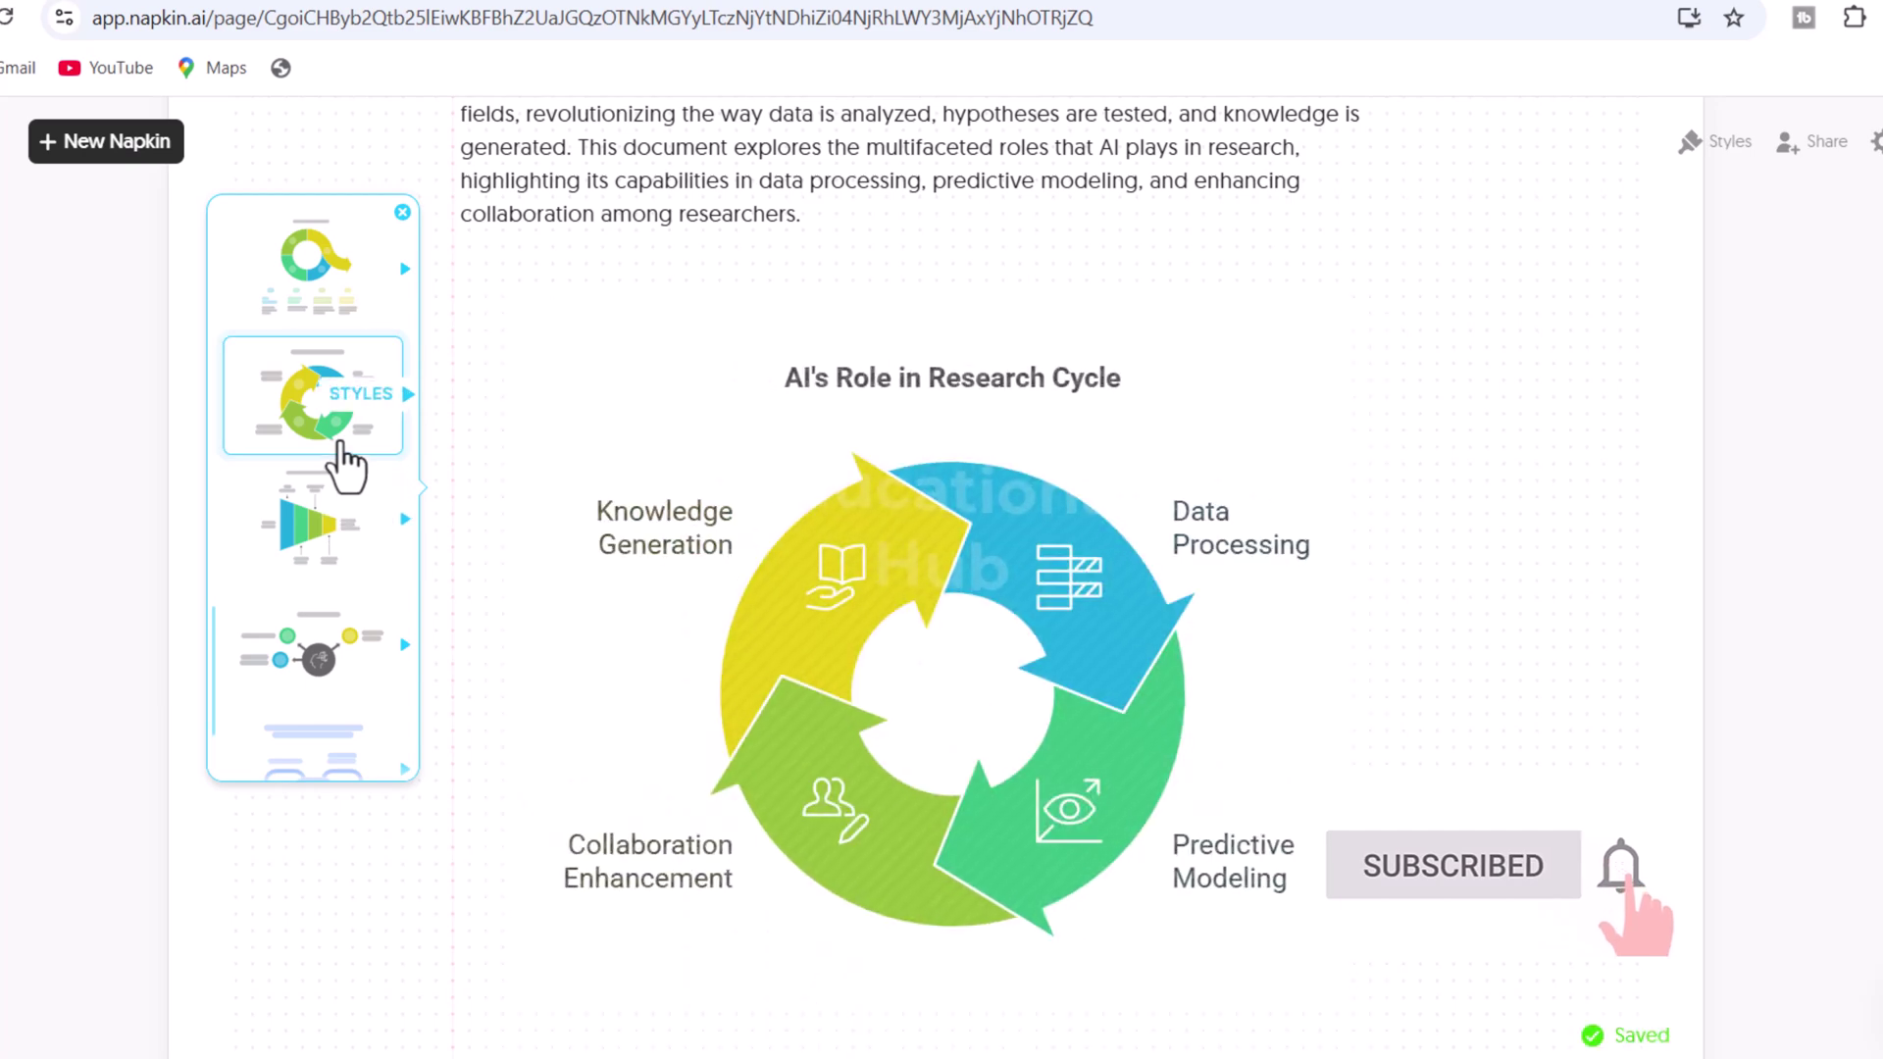
pyautogui.click(338, 440)
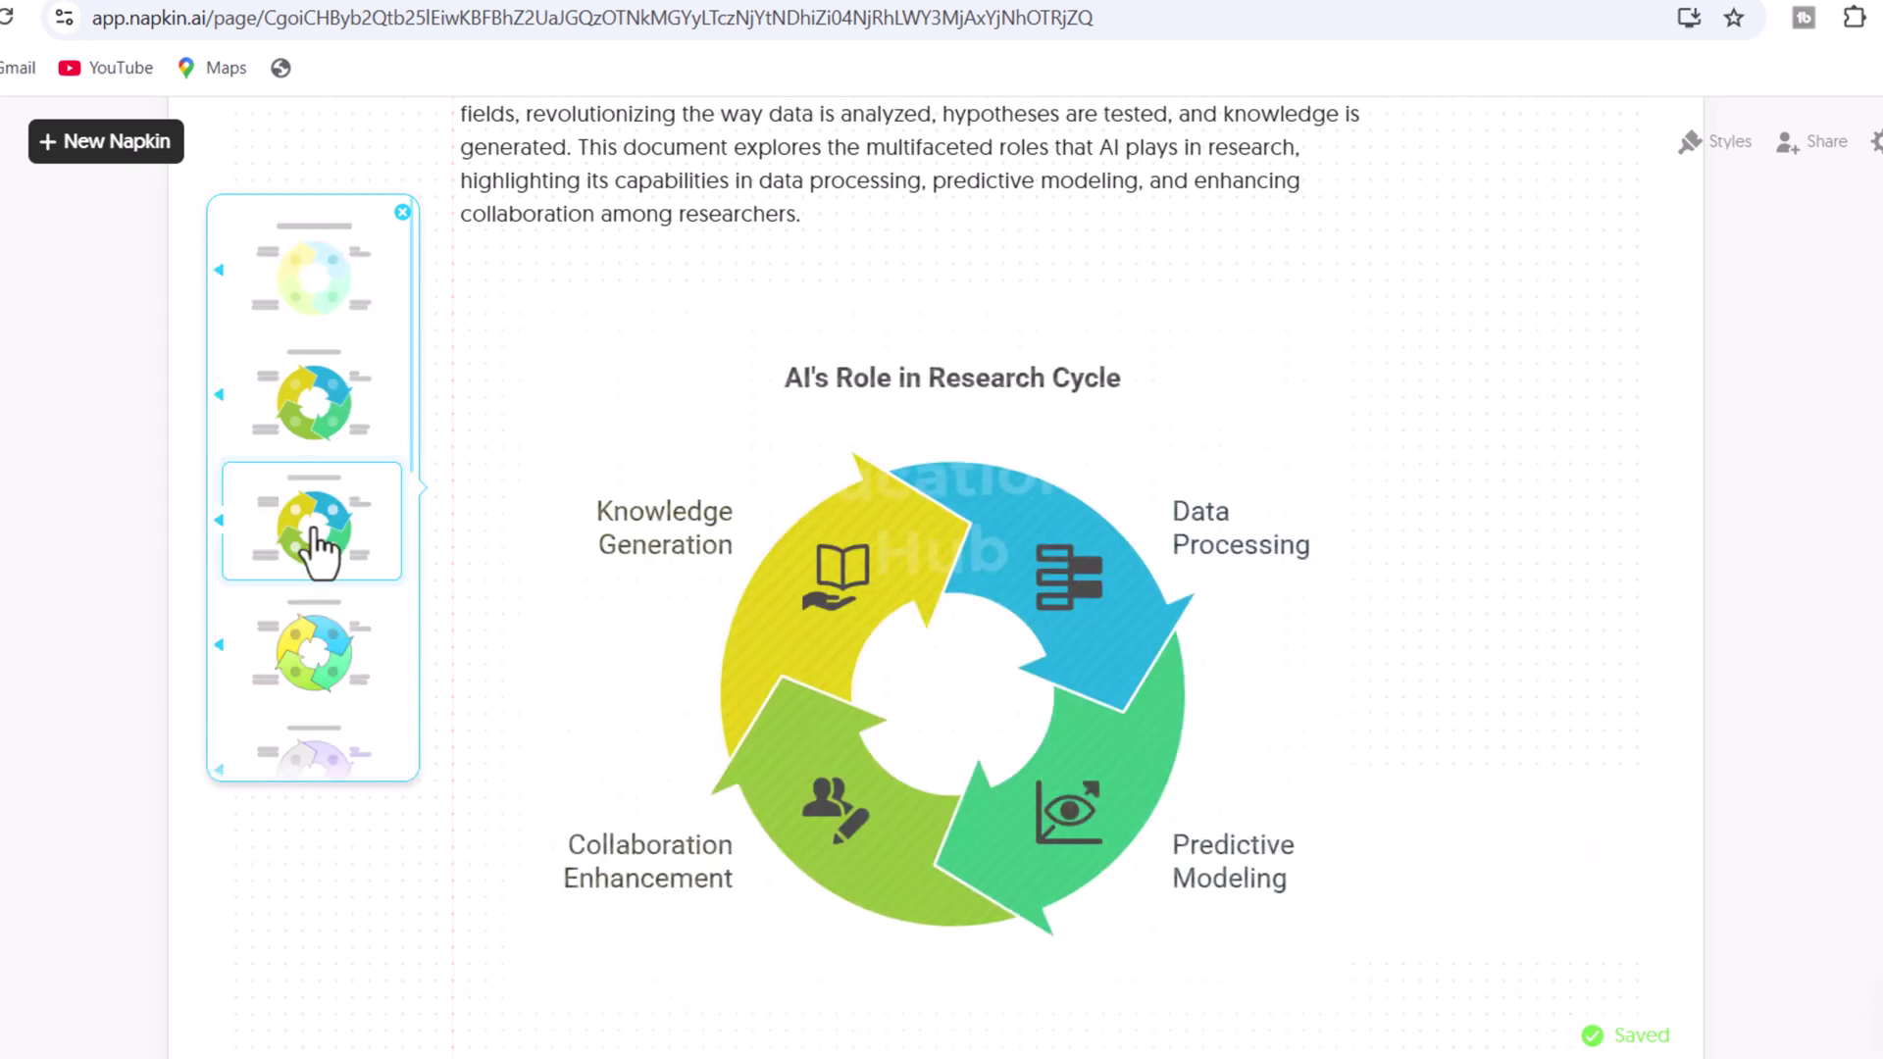
pyautogui.click(318, 548)
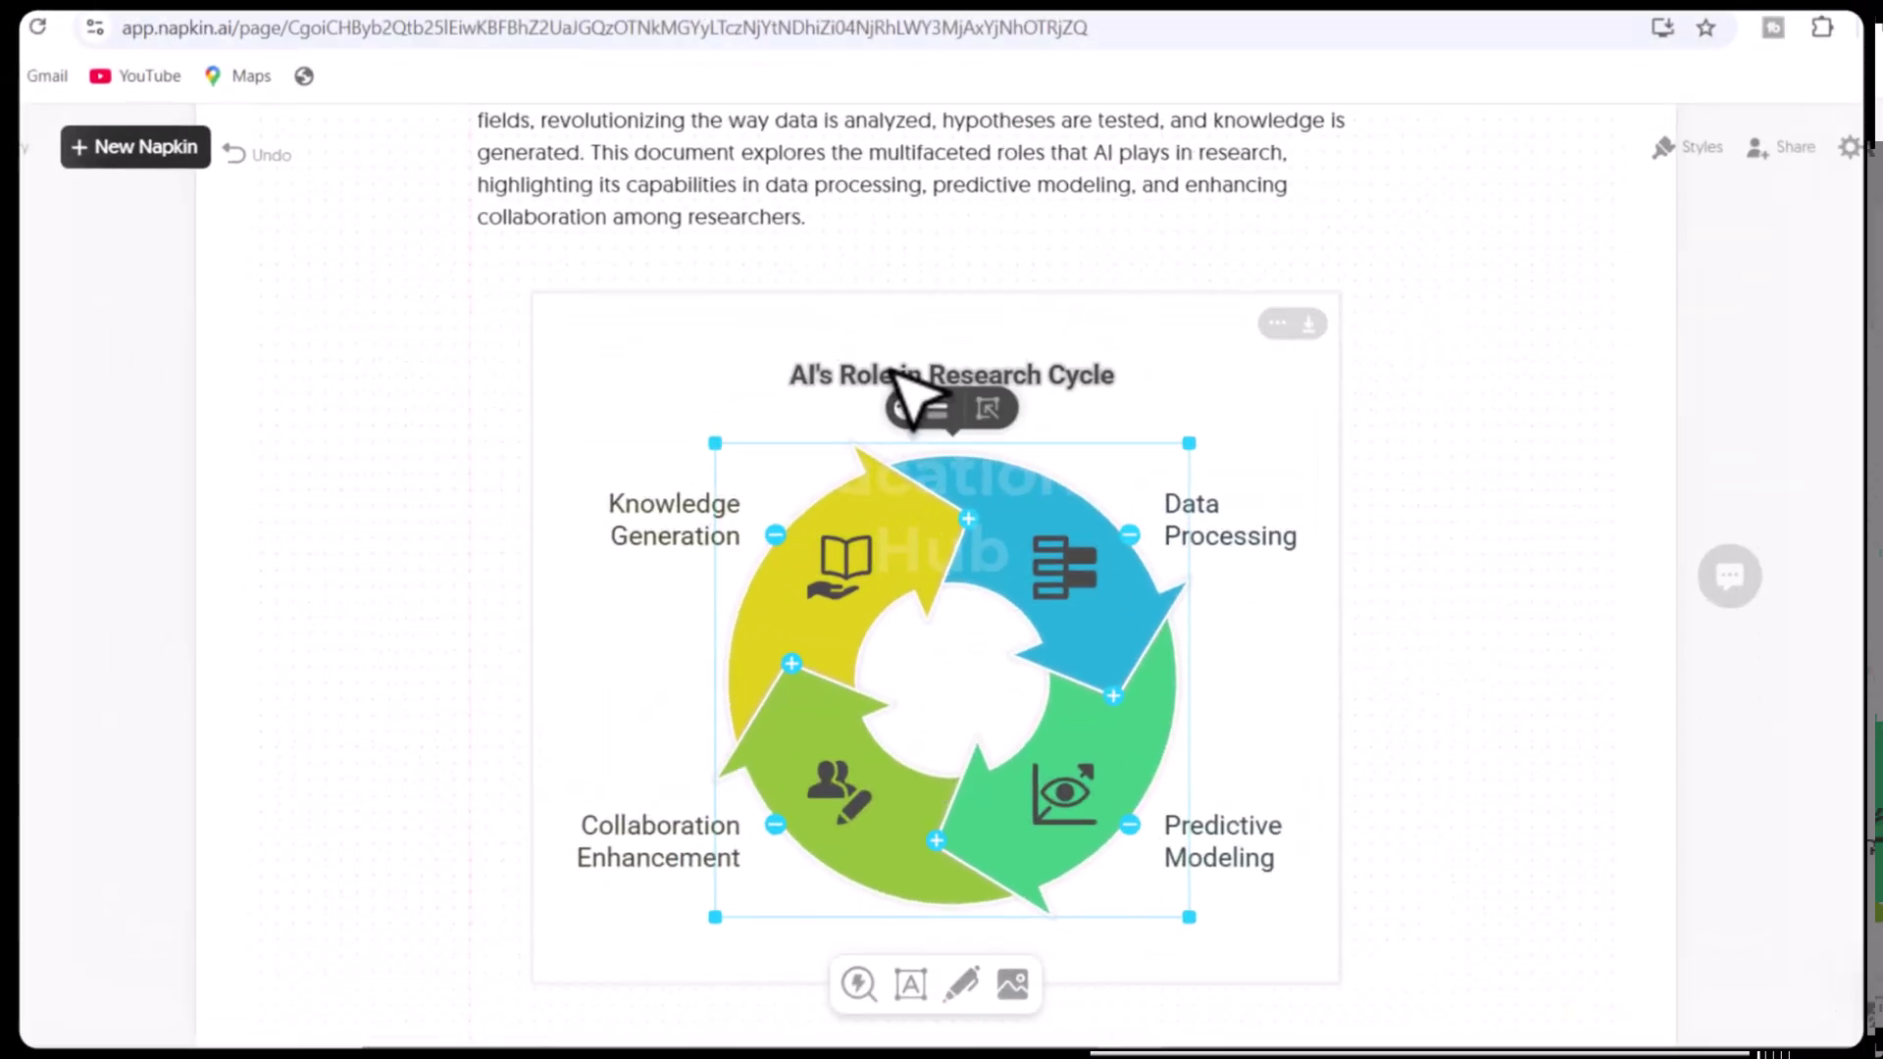
pyautogui.click(1127, 371)
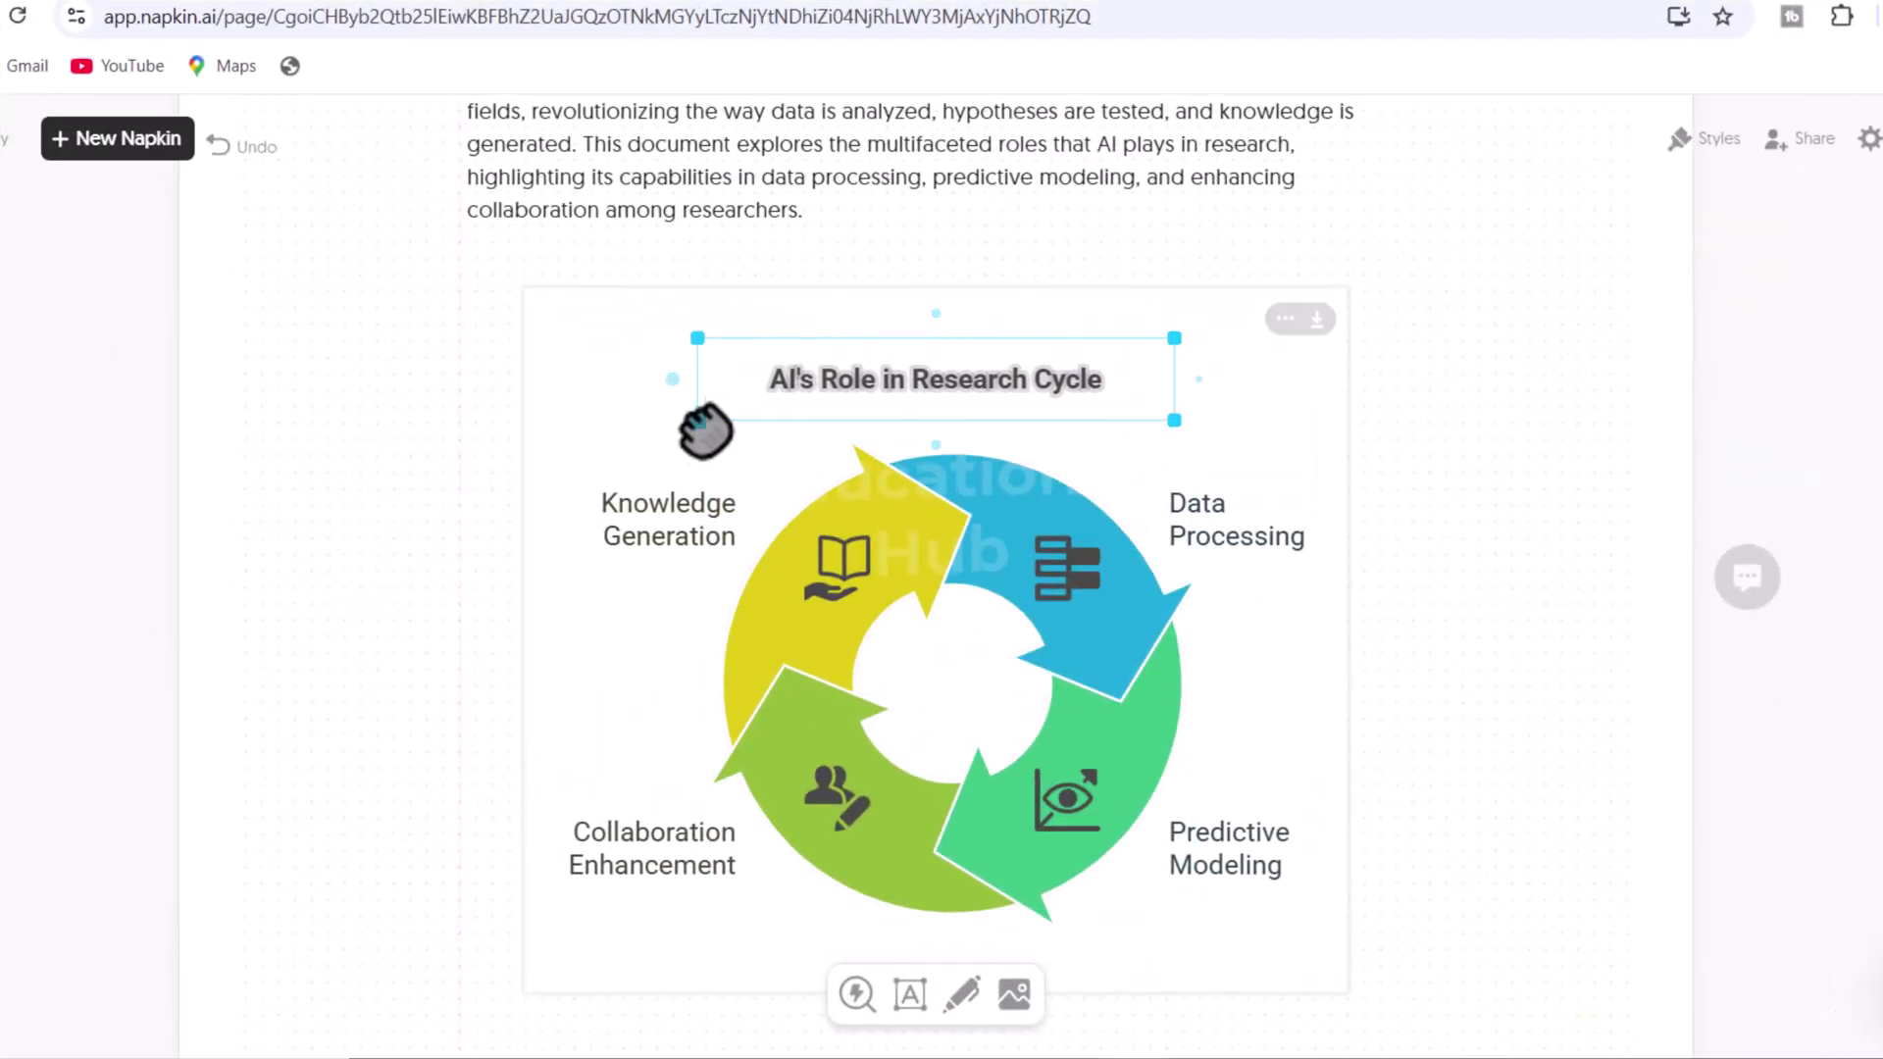
pyautogui.scroll(-1, 777, 504)
pyautogui.scroll(-4, 777, 500)
pyautogui.scroll(-1, 776, 500)
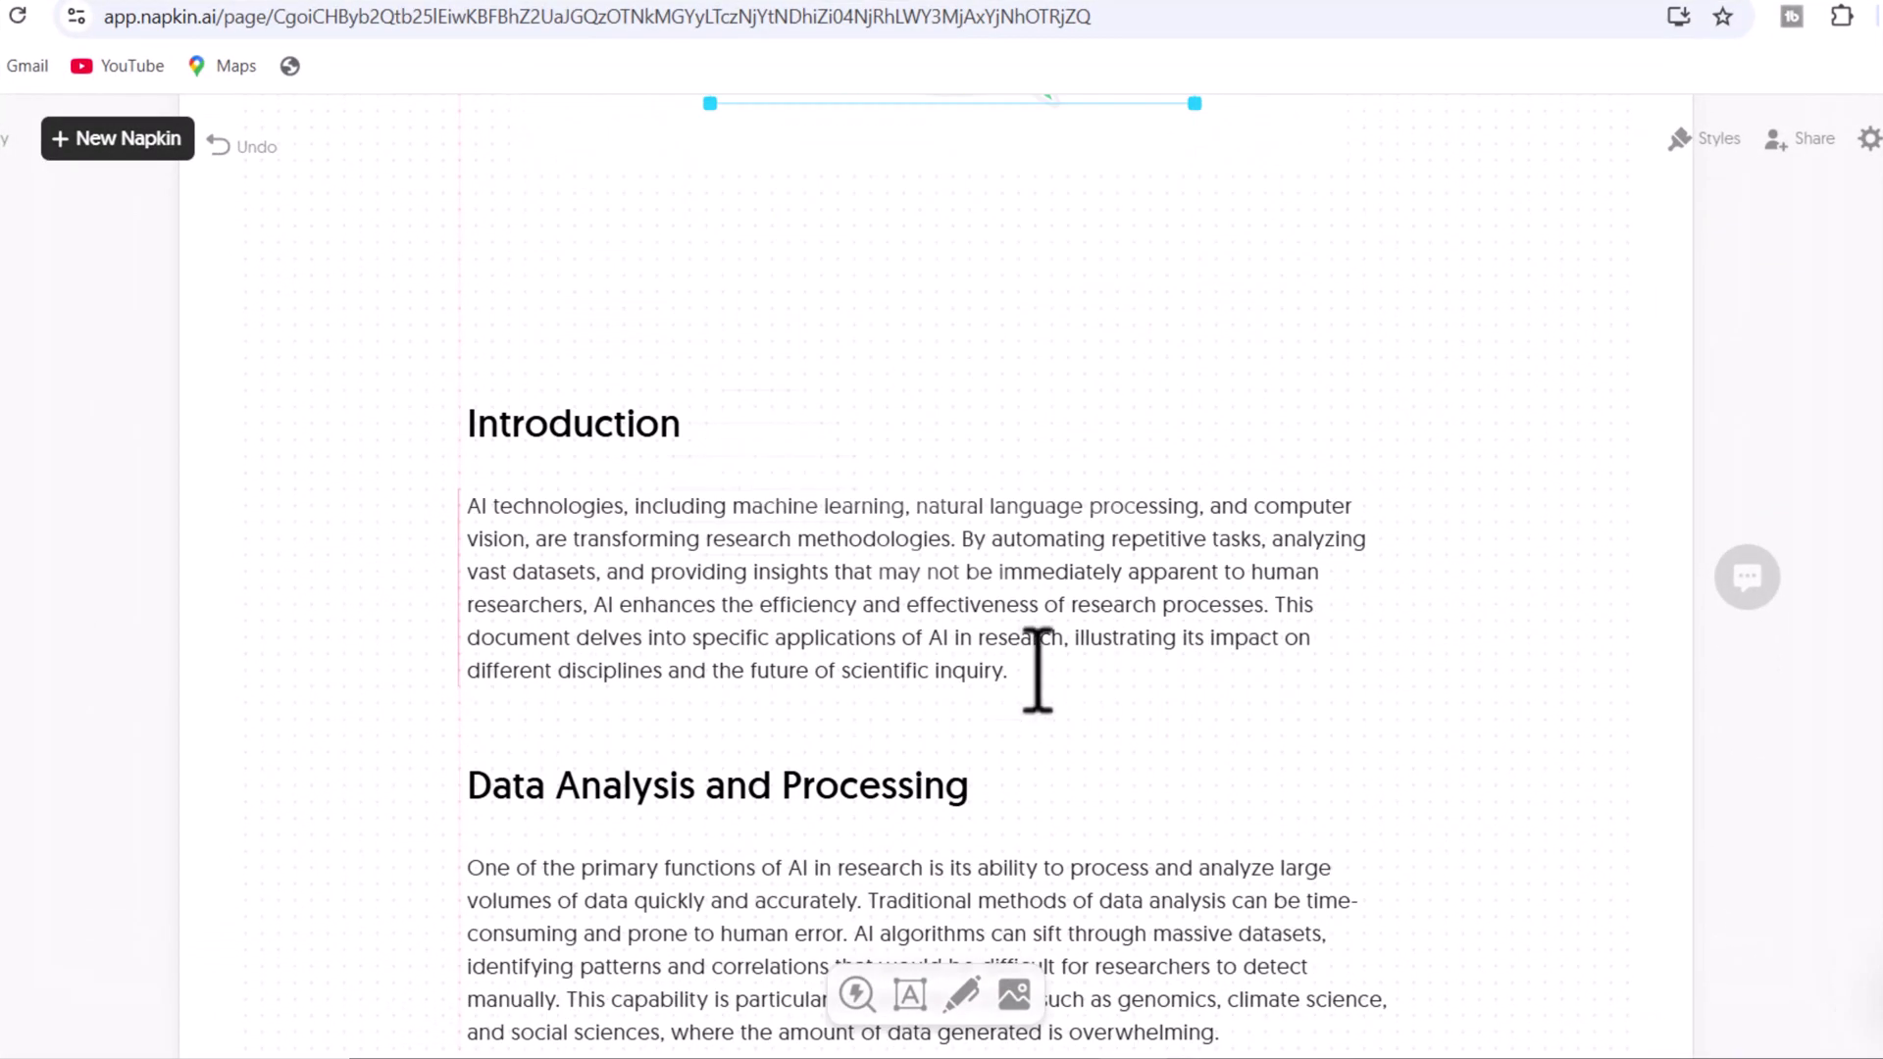
# Step: Add a pencil-style Introduction visual and a restyled Data Analysis funnel diagram
pyautogui.click(428, 586)
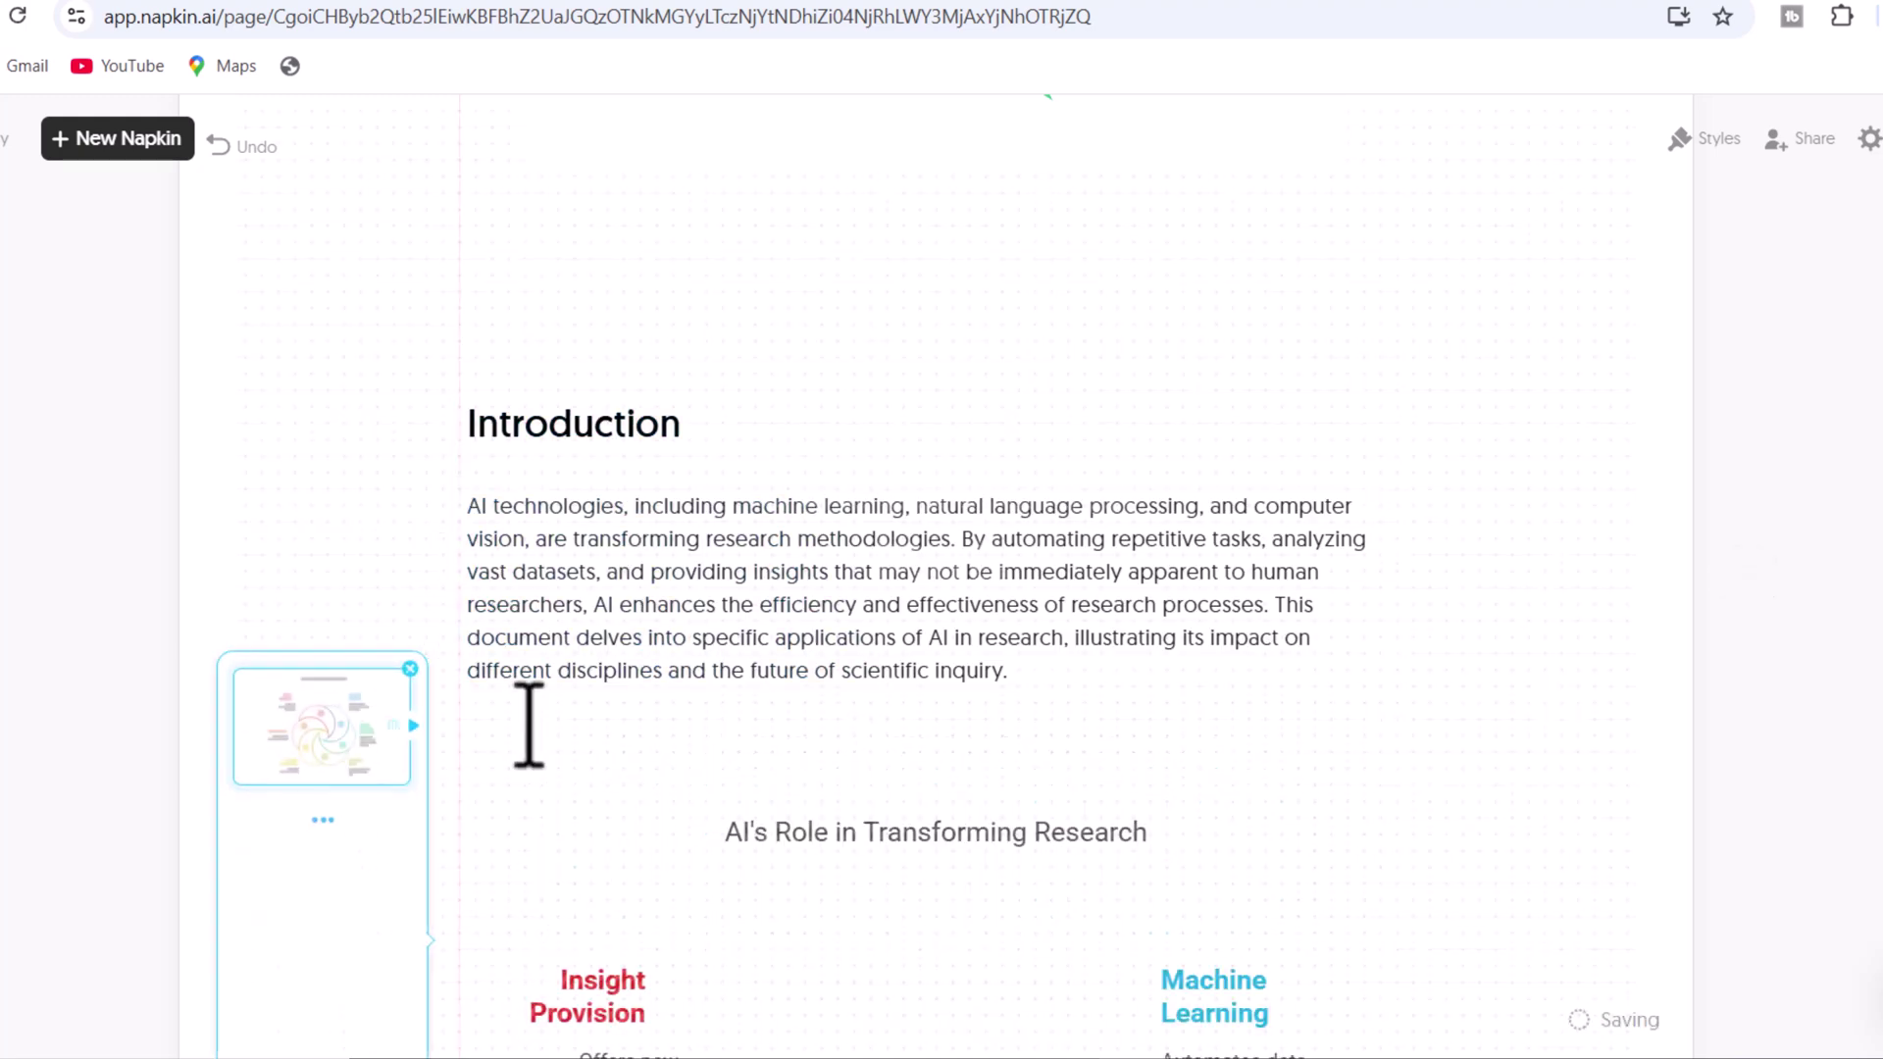
pyautogui.scroll(-2, 529, 724)
pyautogui.click(306, 624)
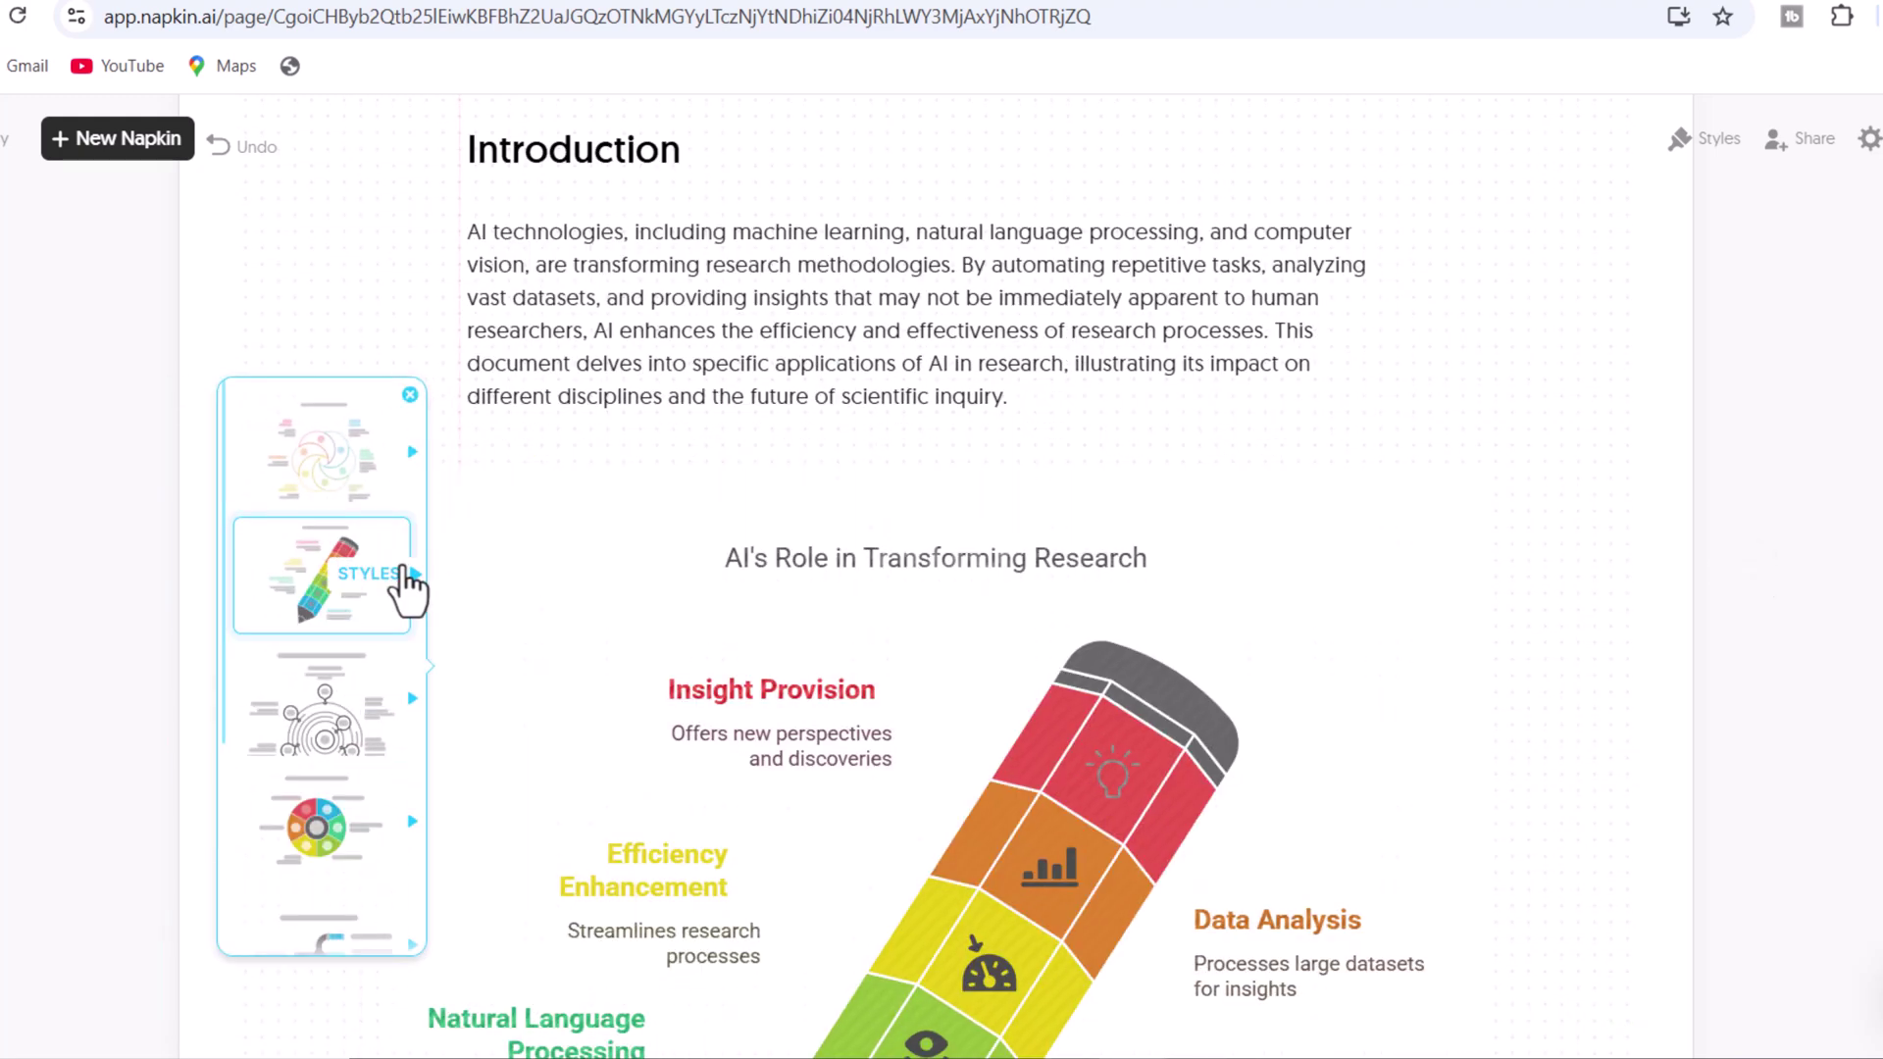
pyautogui.scroll(-2, 892, 747)
pyautogui.scroll(-4, 787, 717)
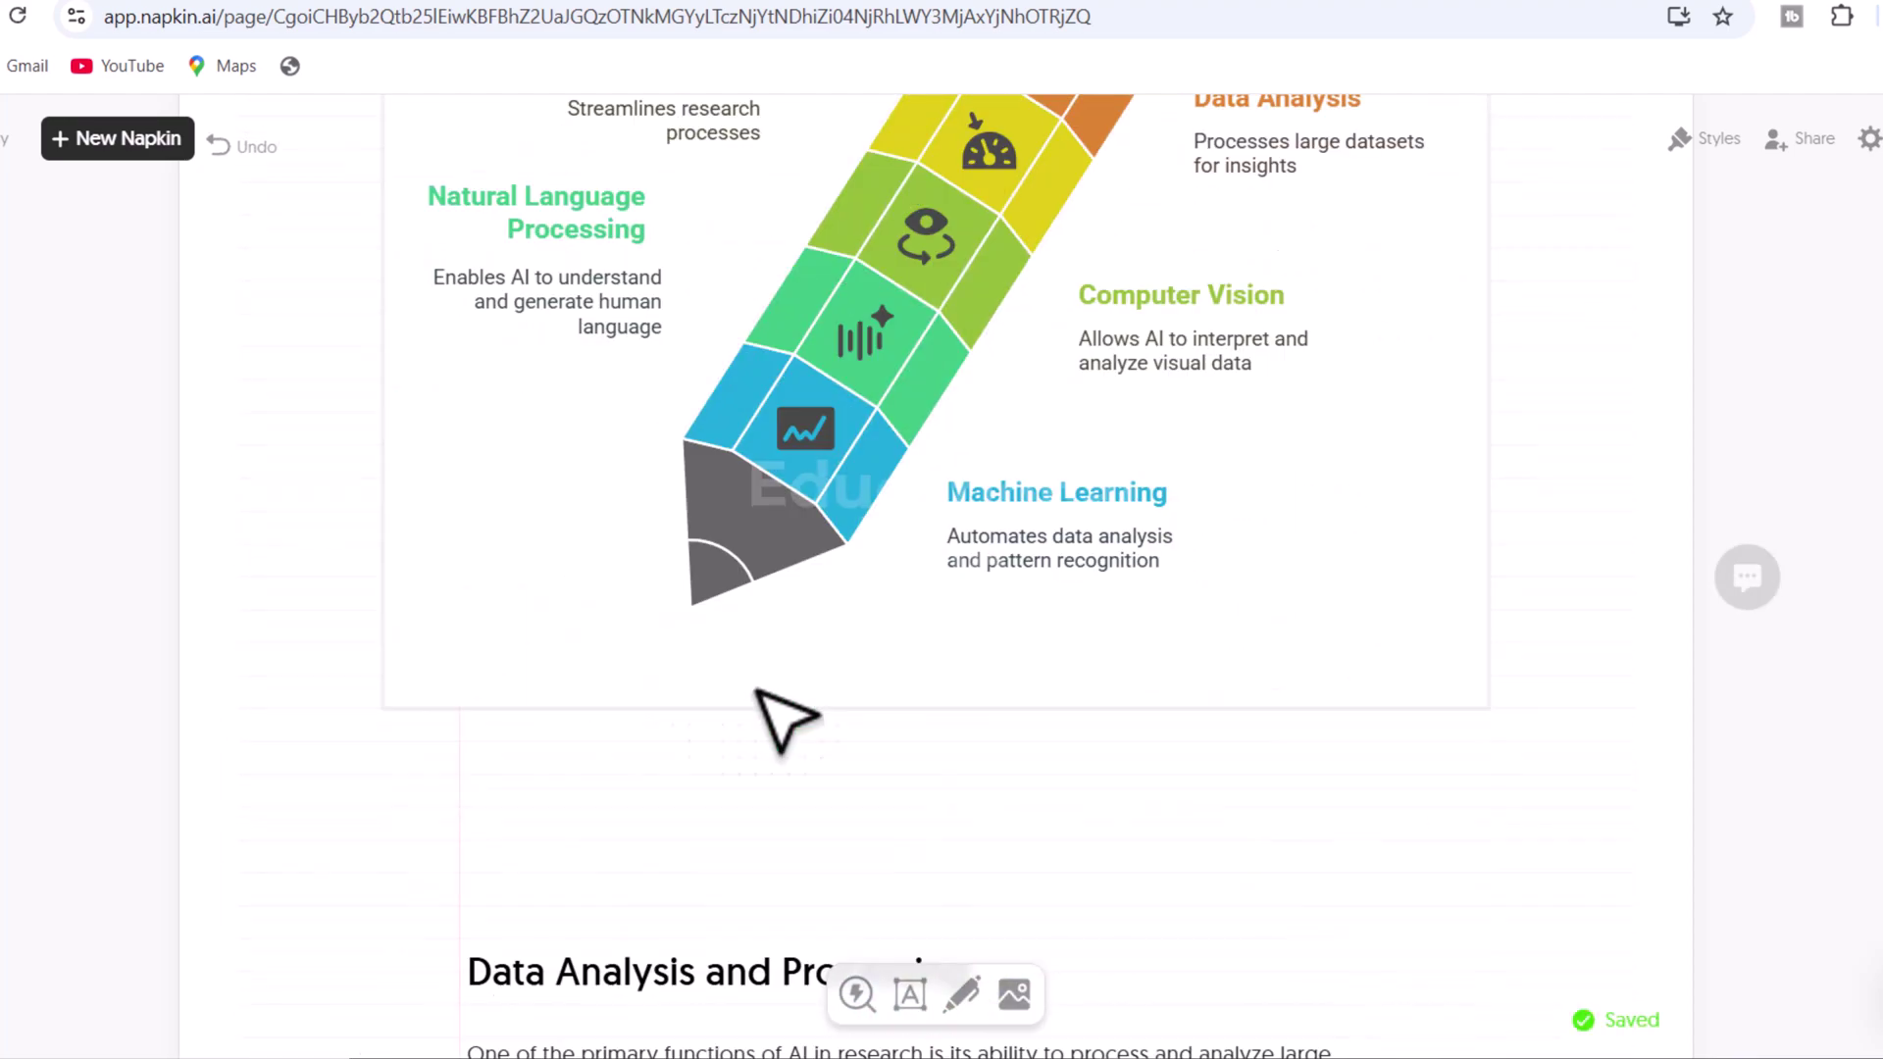
pyautogui.scroll(-4, 785, 718)
pyautogui.moveTo(1220, 671); pyautogui.dragTo(838, 604)
pyautogui.click(433, 572)
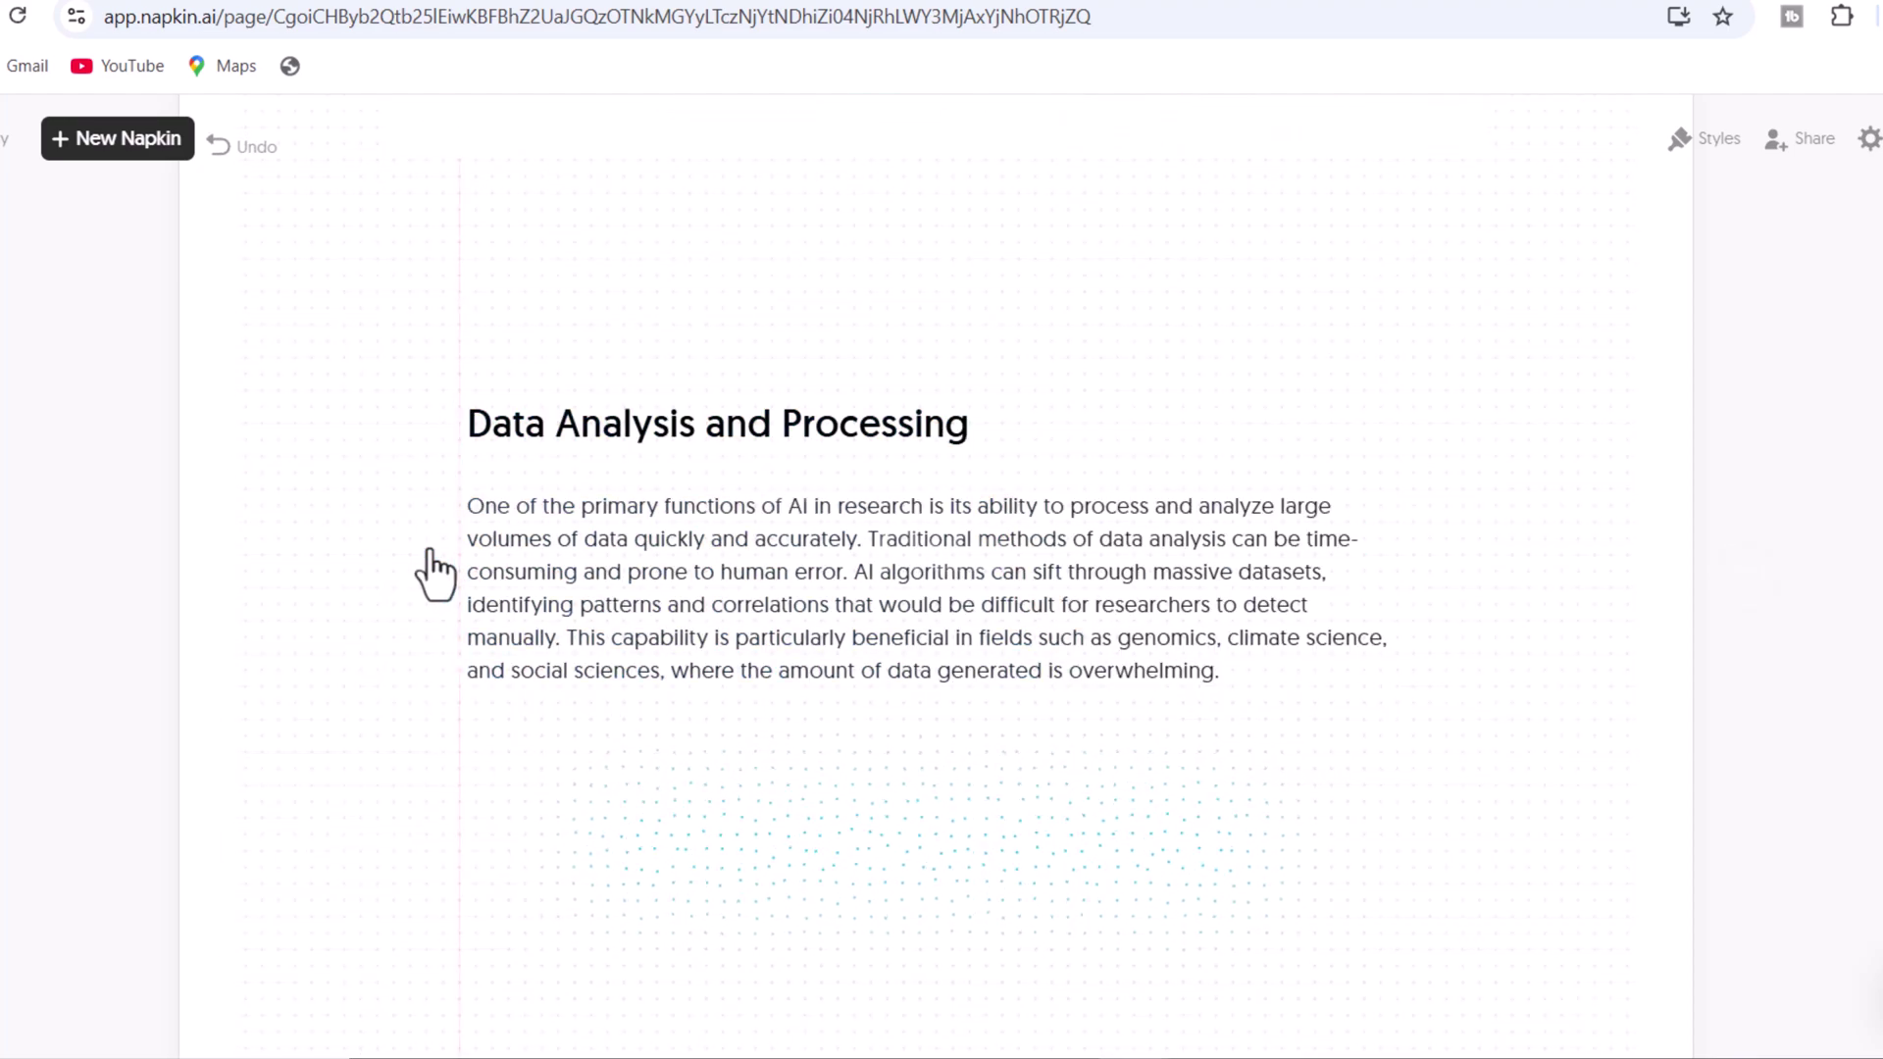
pyautogui.scroll(-3, 554, 691)
pyautogui.click(387, 300)
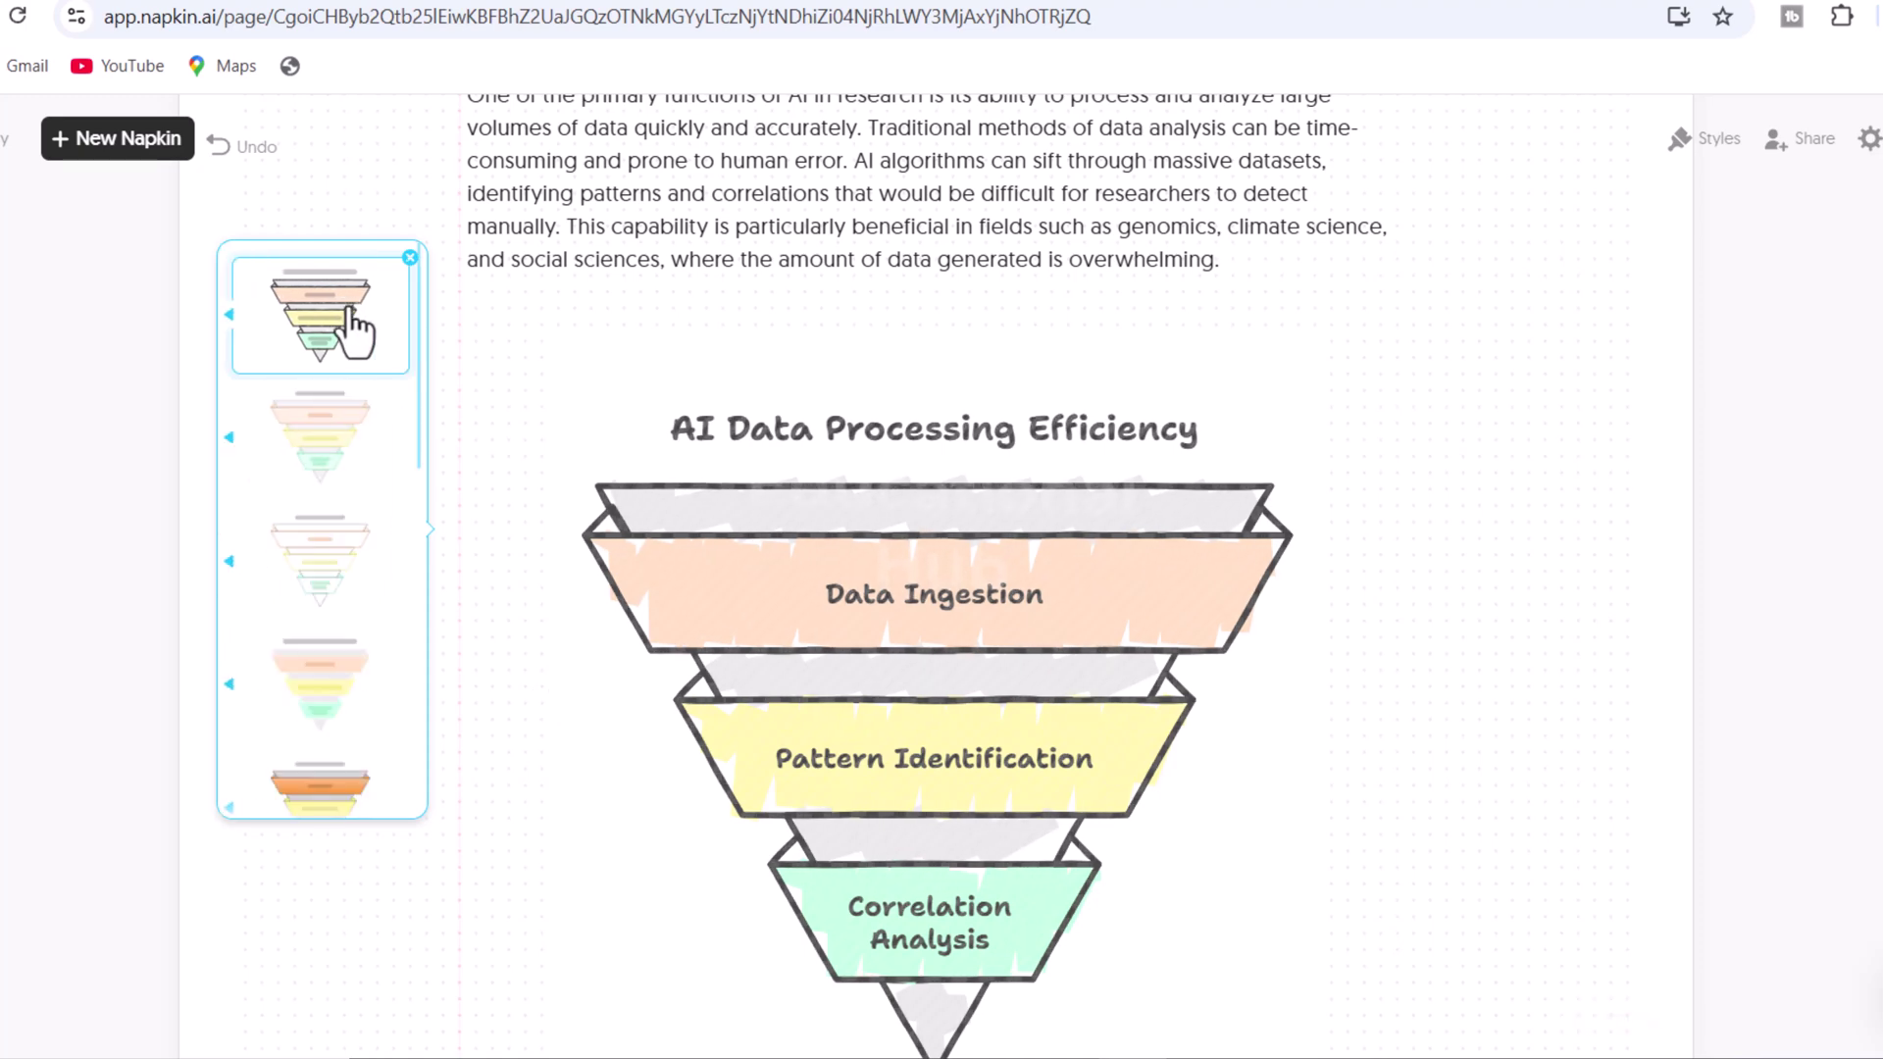
pyautogui.click(315, 790)
pyautogui.scroll(-5, 550, 673)
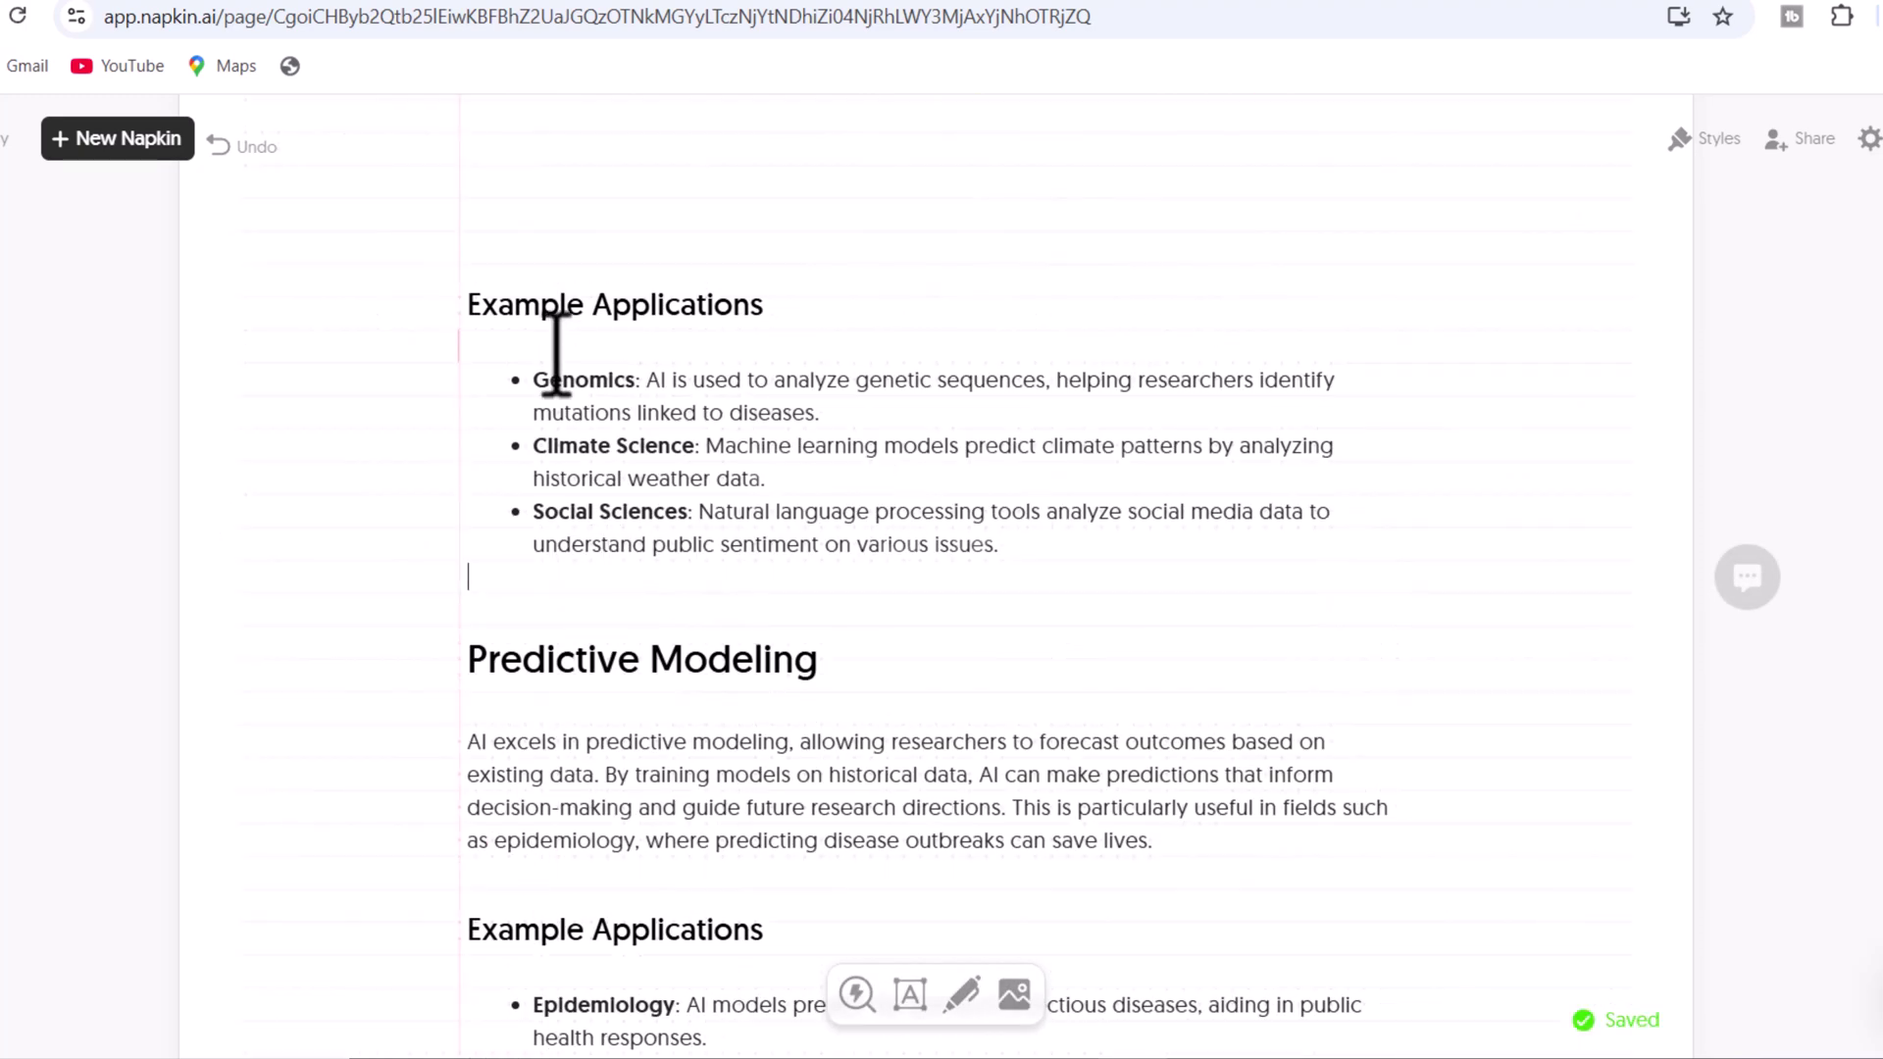
# Step: Turn the Example Applications list into a darker claw-style visual
pyautogui.moveTo(1000, 544); pyautogui.dragTo(467, 309)
pyautogui.click(425, 421)
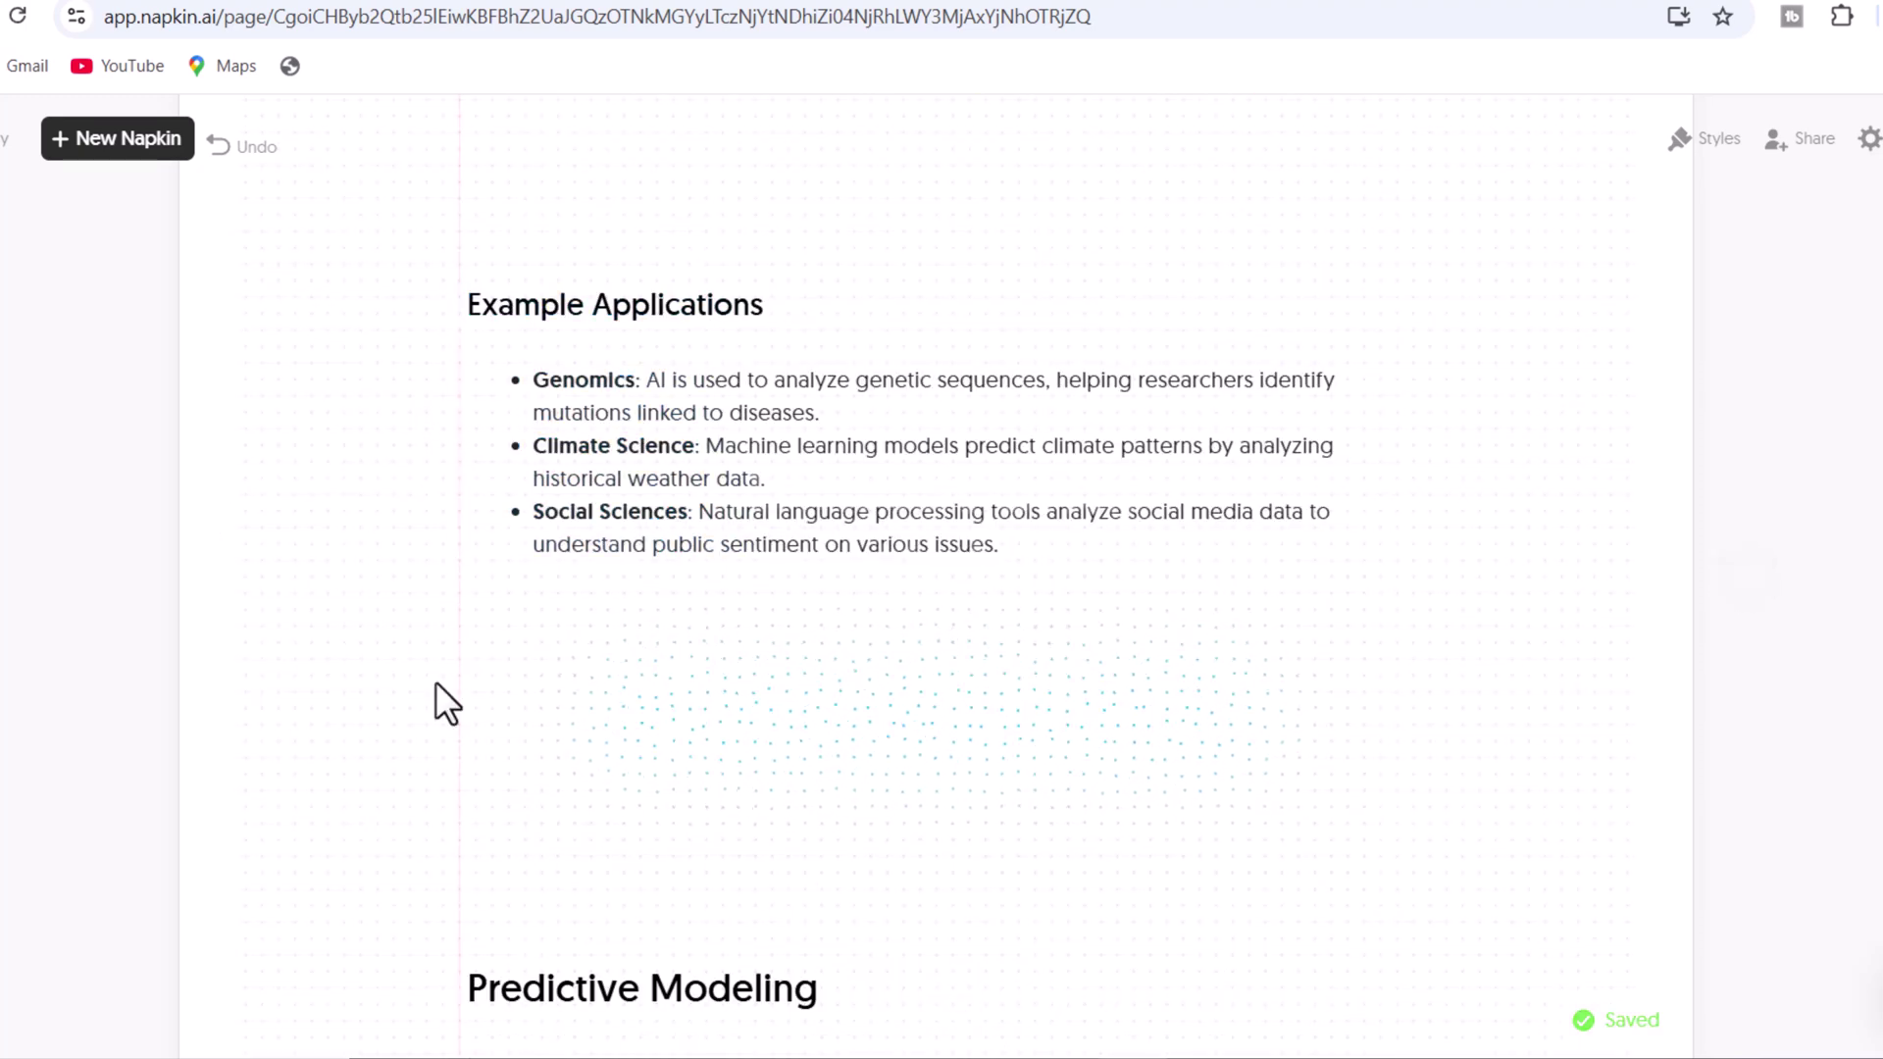
pyautogui.scroll(-1, 353, 722)
pyautogui.click(339, 748)
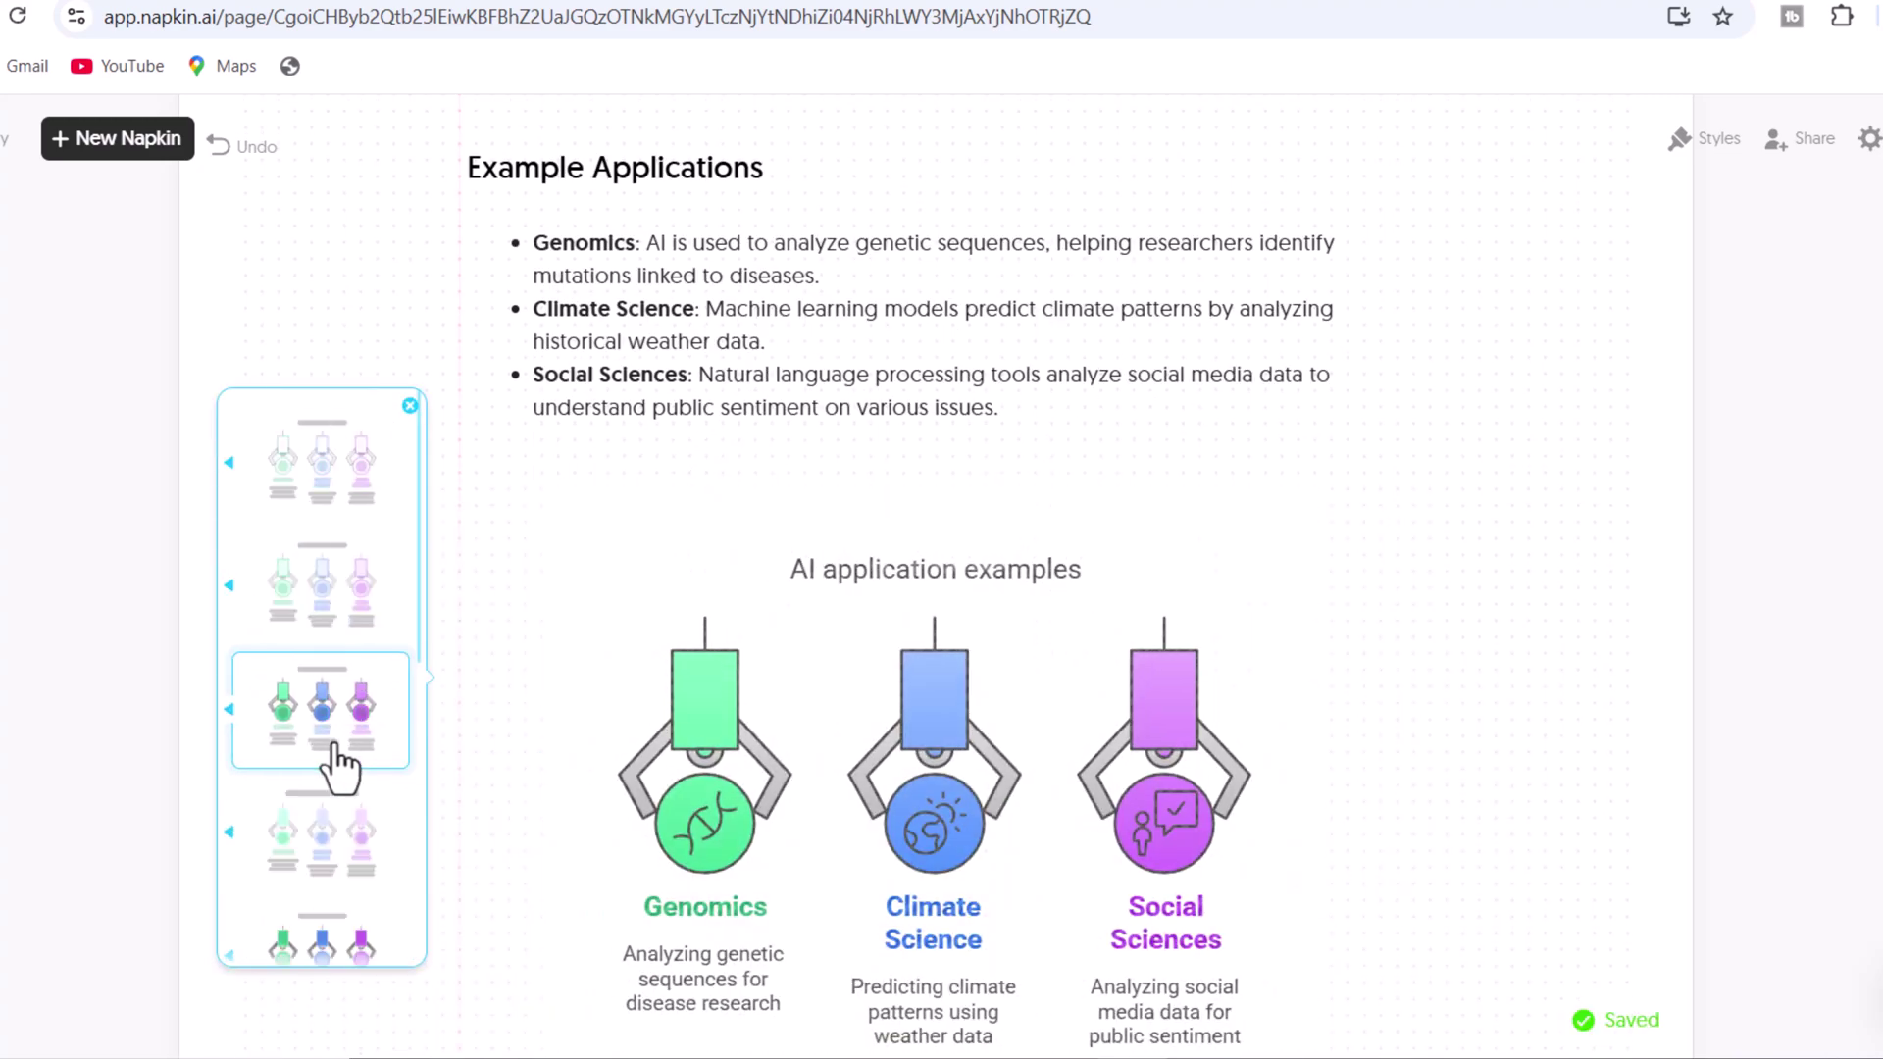
pyautogui.click(320, 836)
pyautogui.scroll(5, 732, 672)
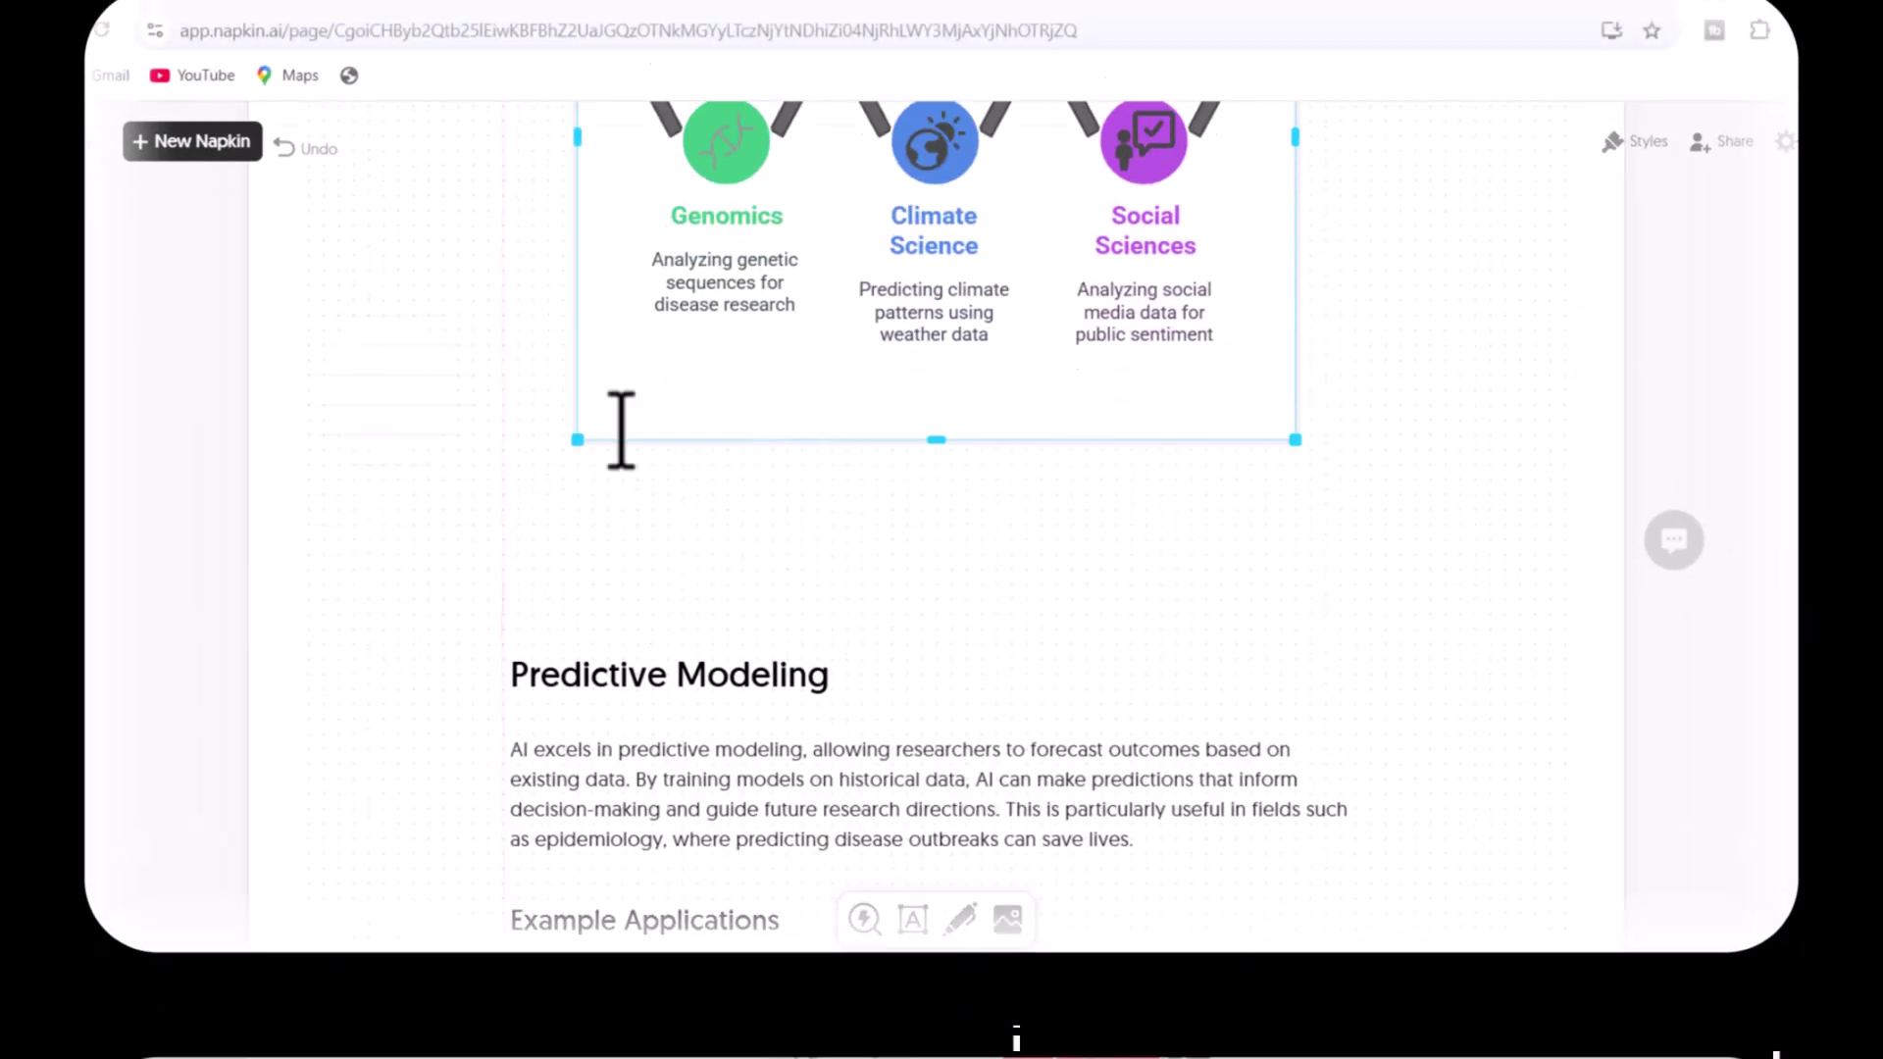
pyautogui.scroll(10, 971, 618)
pyautogui.scroll(5, 981, 589)
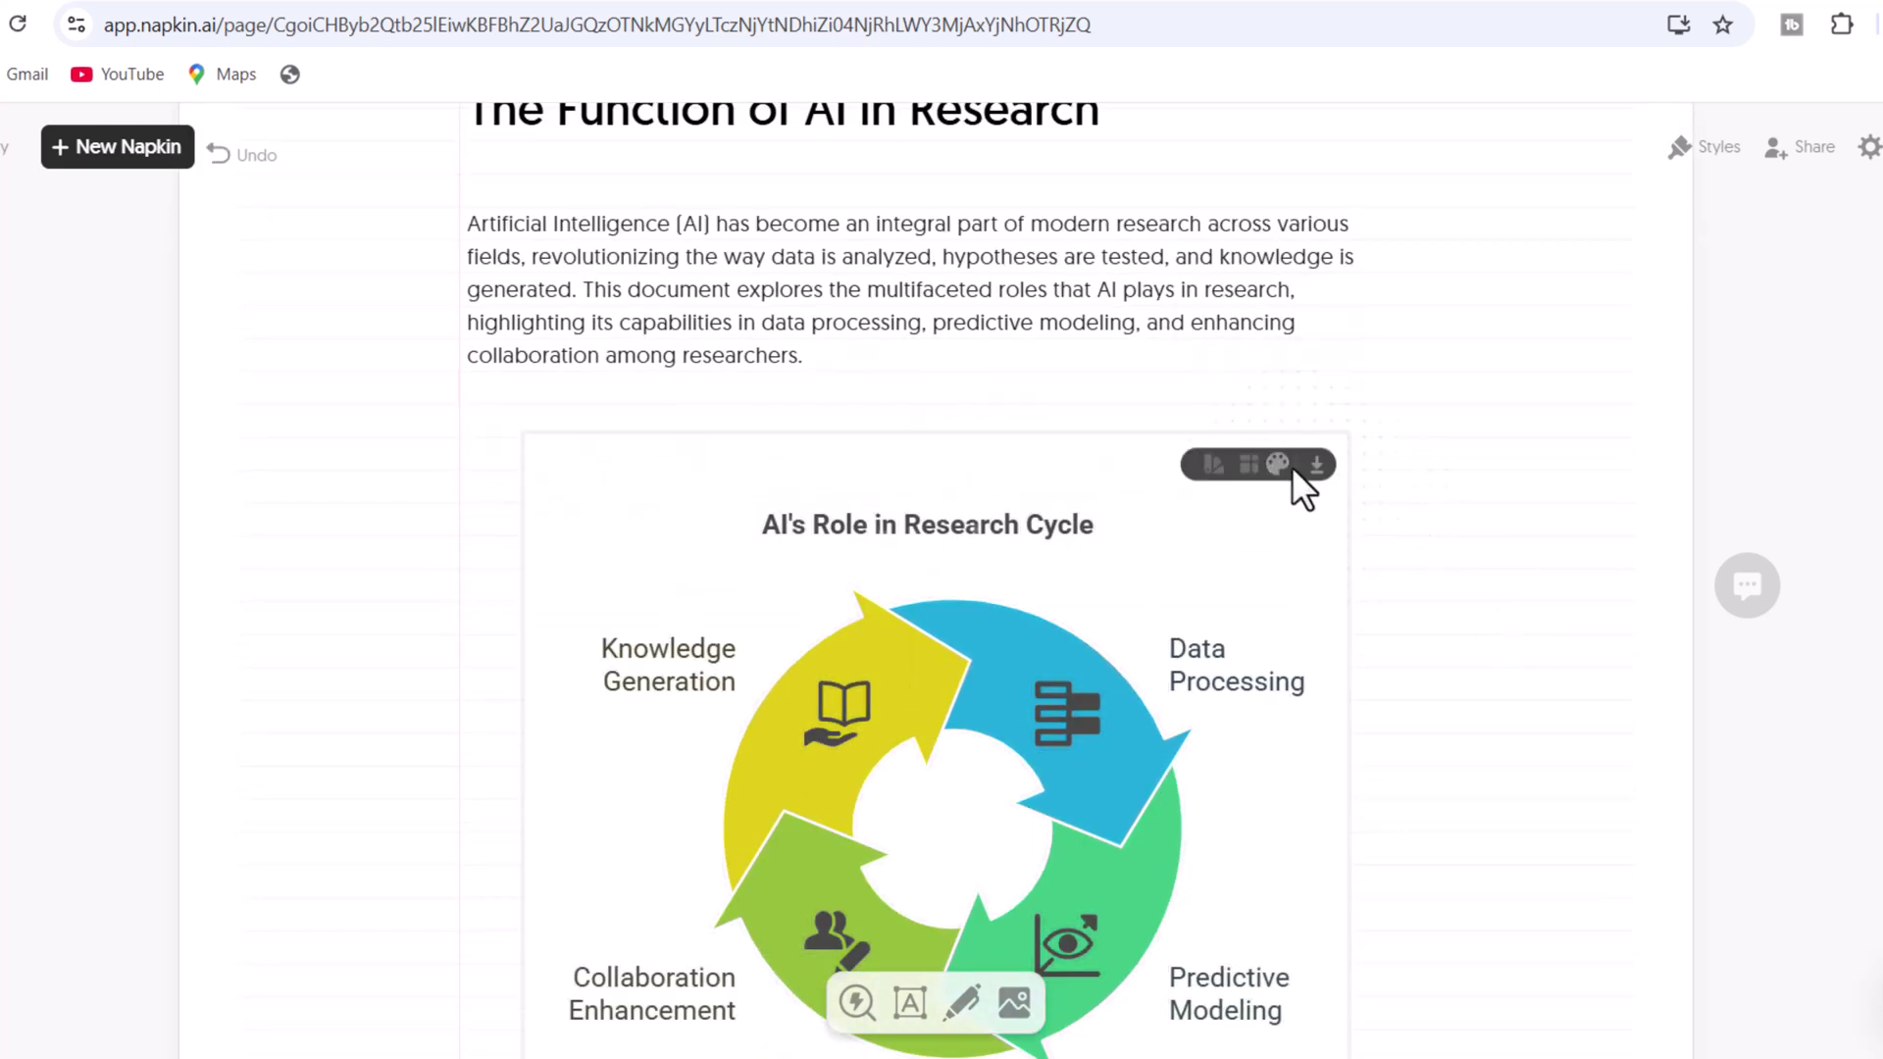
pyautogui.scroll(-1, 1320, 467)
# Step: Export the research cycle, Introduction and funnel diagrams as PPT files
pyautogui.click(1317, 329)
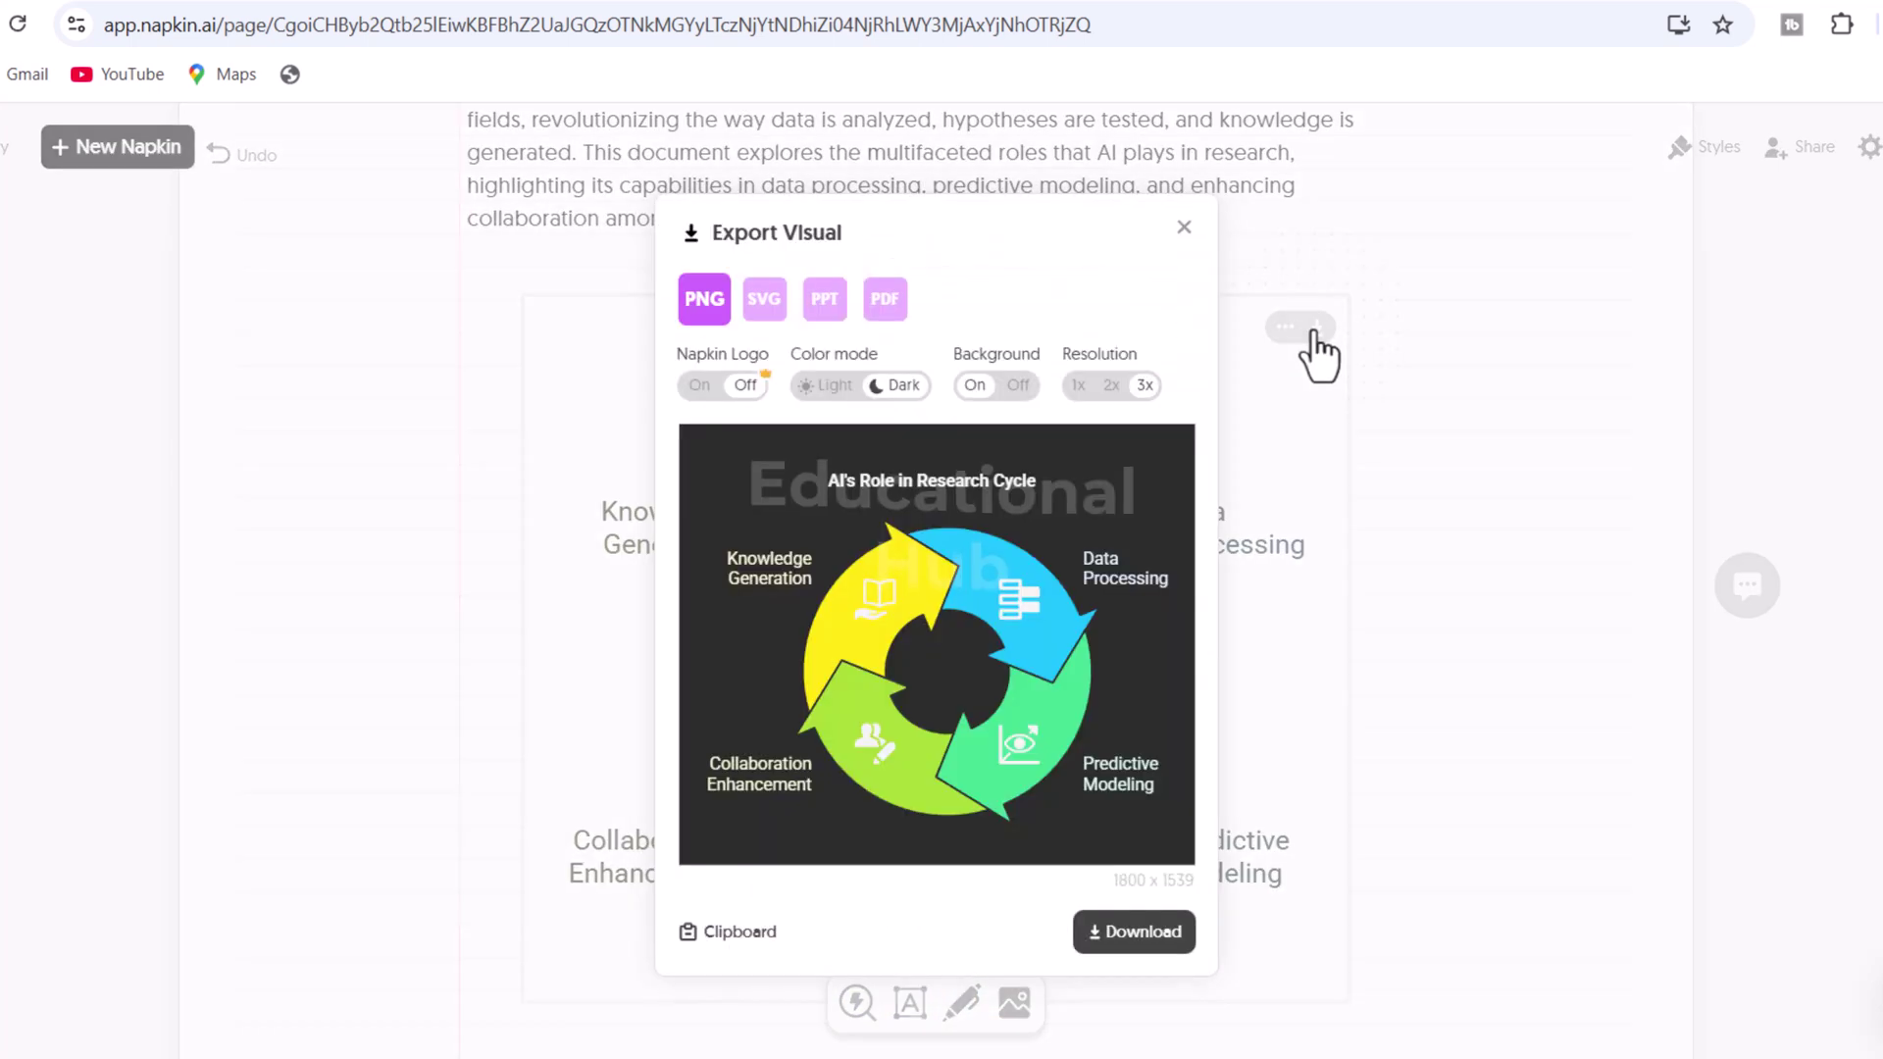
pyautogui.click(825, 307)
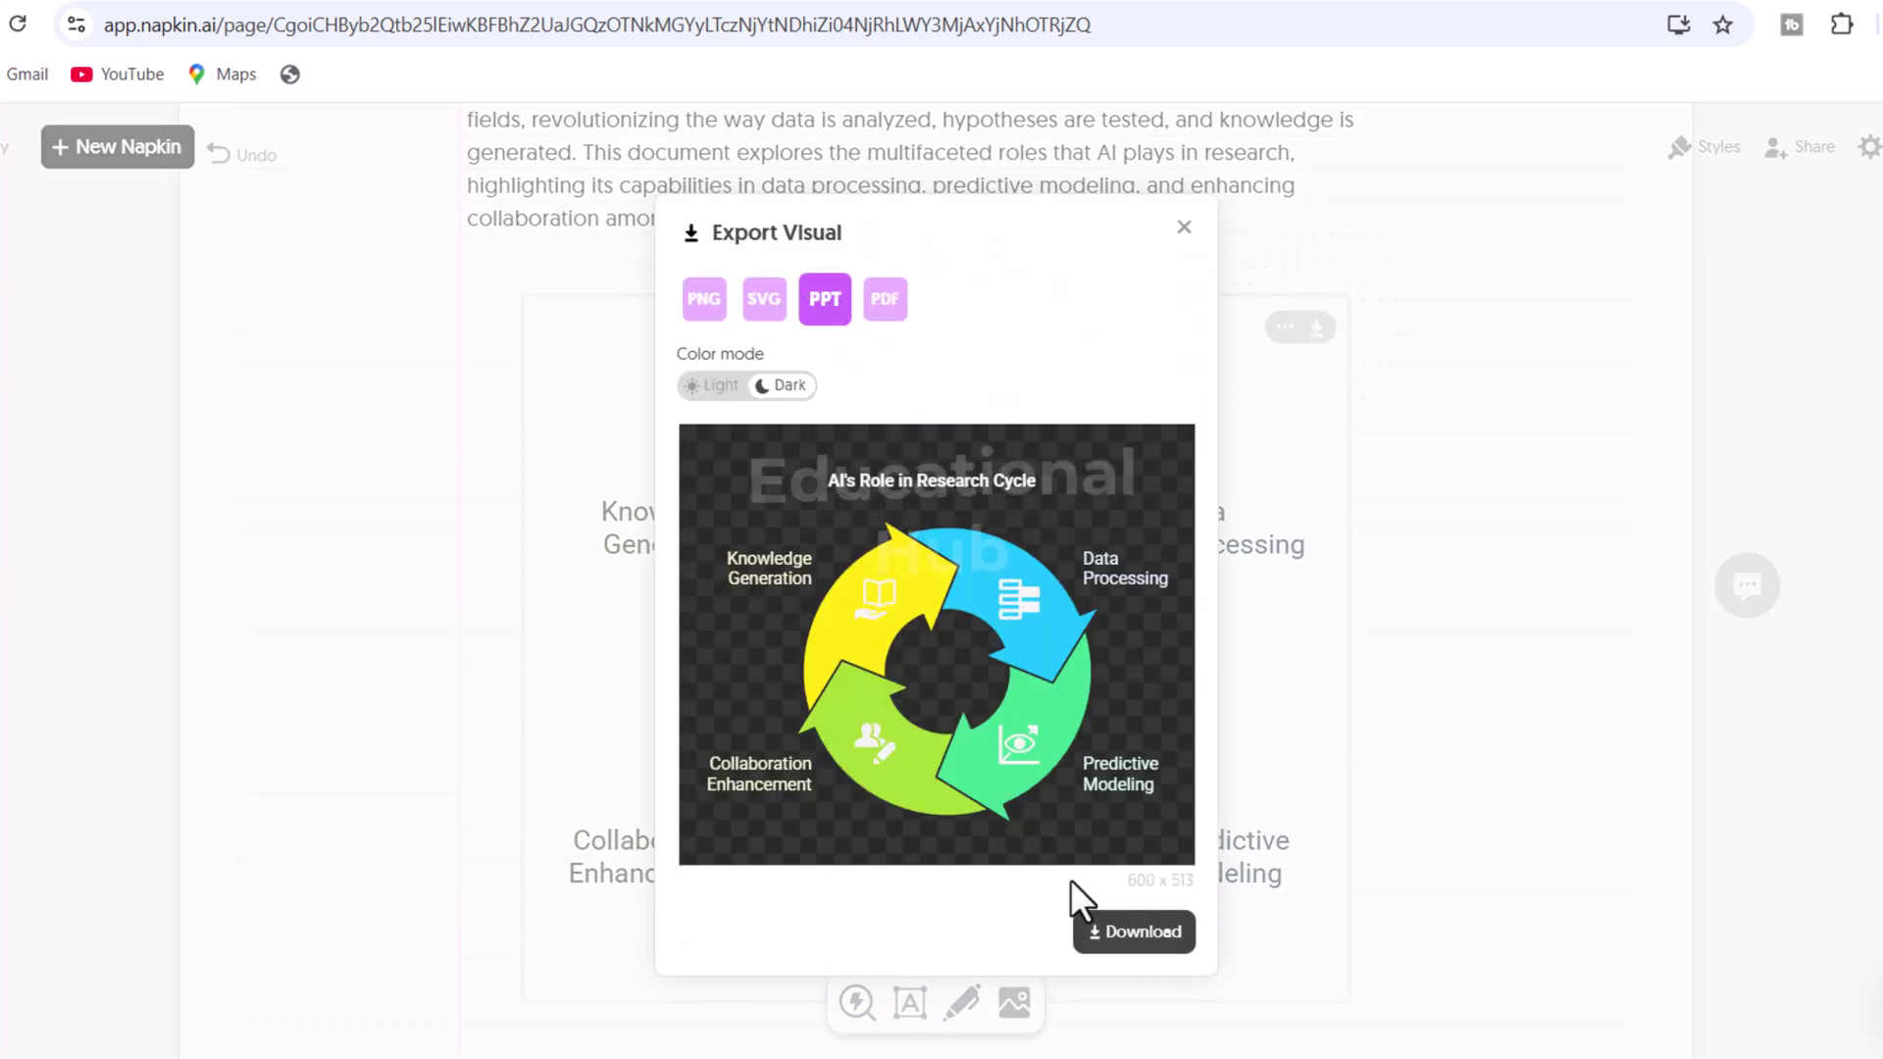
pyautogui.click(1118, 938)
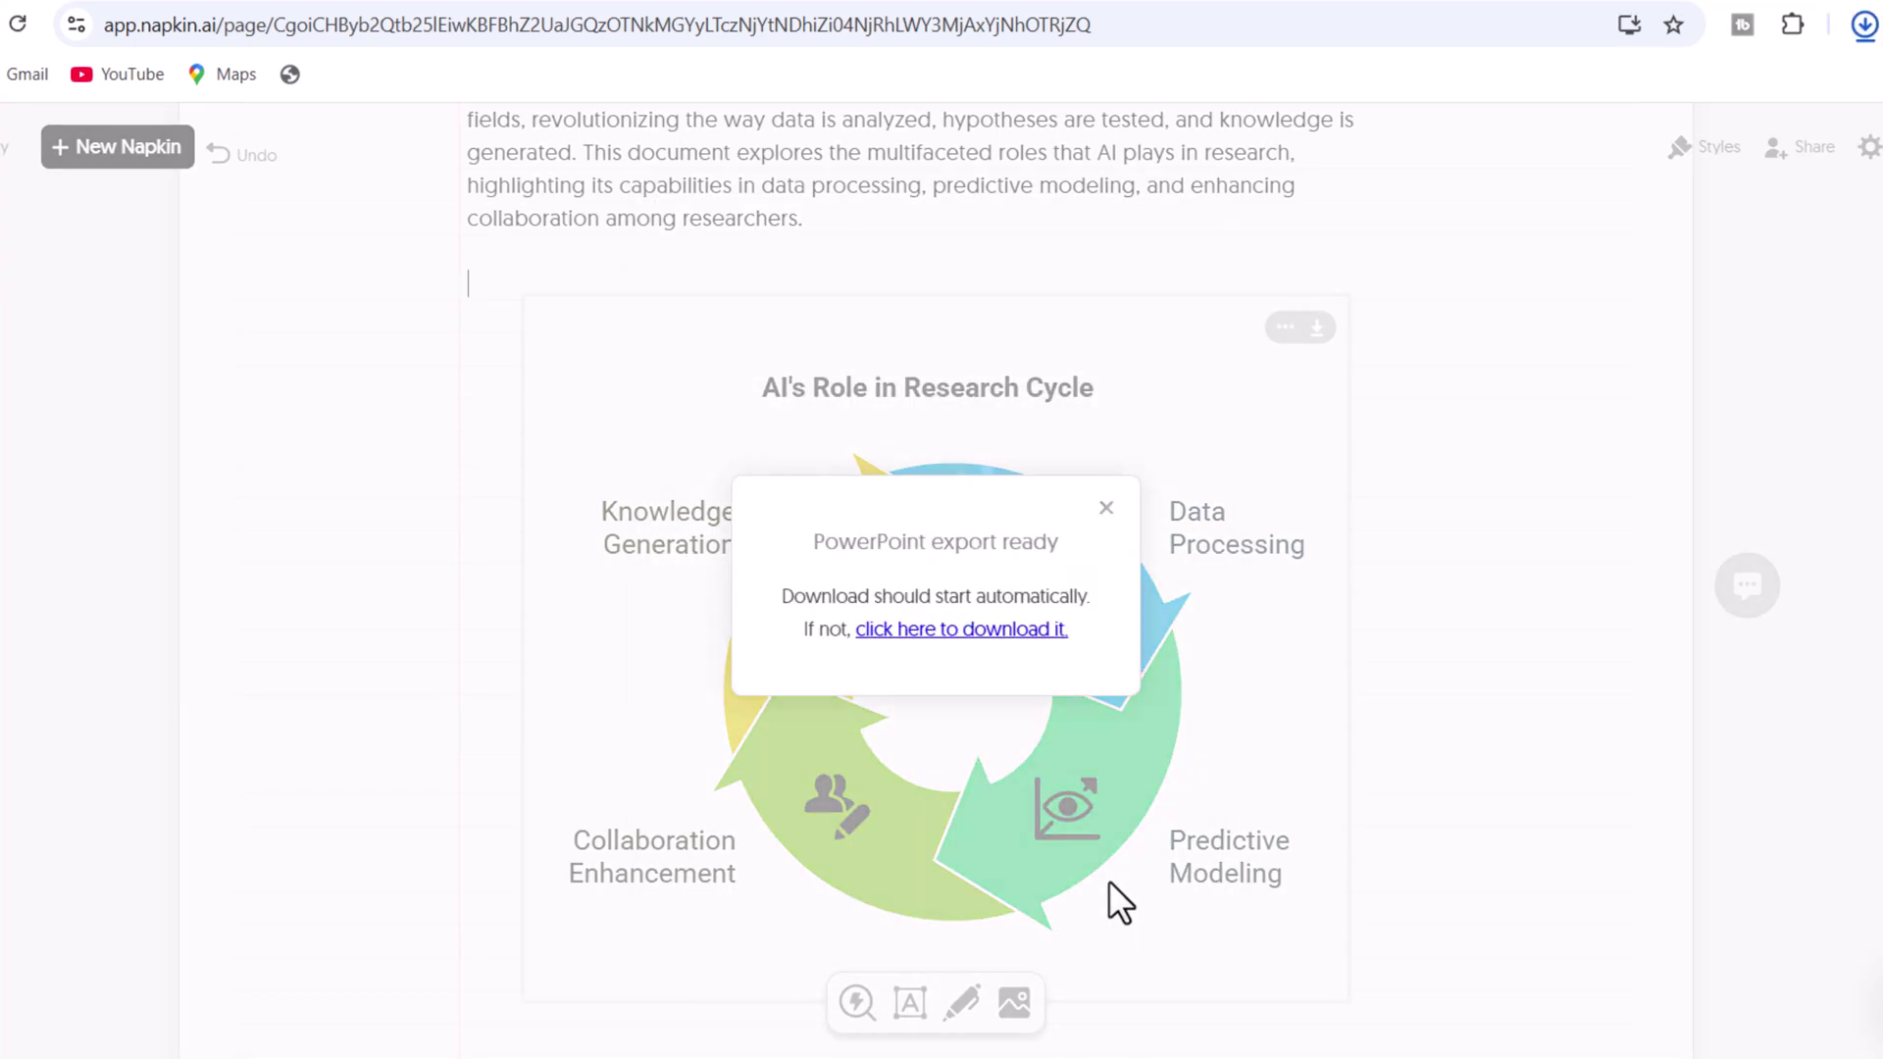
pyautogui.scroll(-3, 928, 724)
pyautogui.scroll(-5, 1154, 912)
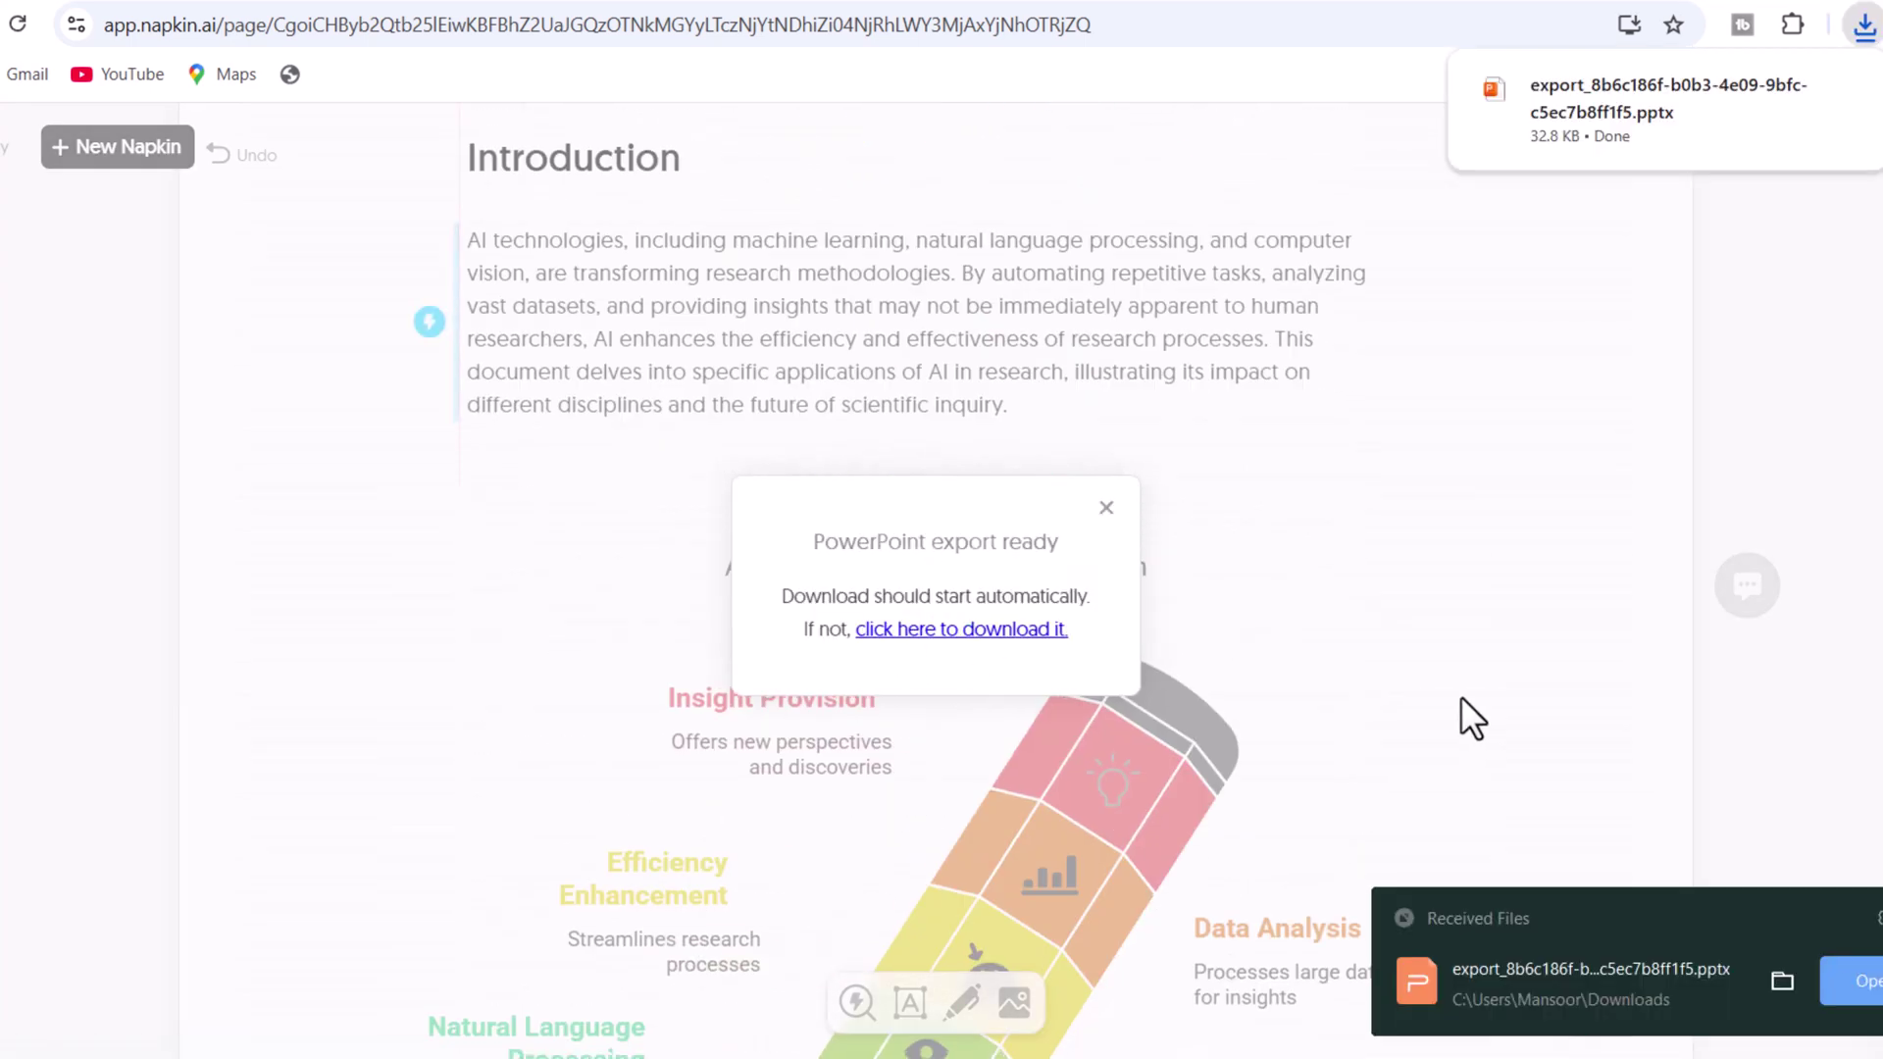
pyautogui.click(1106, 511)
pyautogui.click(1455, 516)
pyautogui.click(1130, 956)
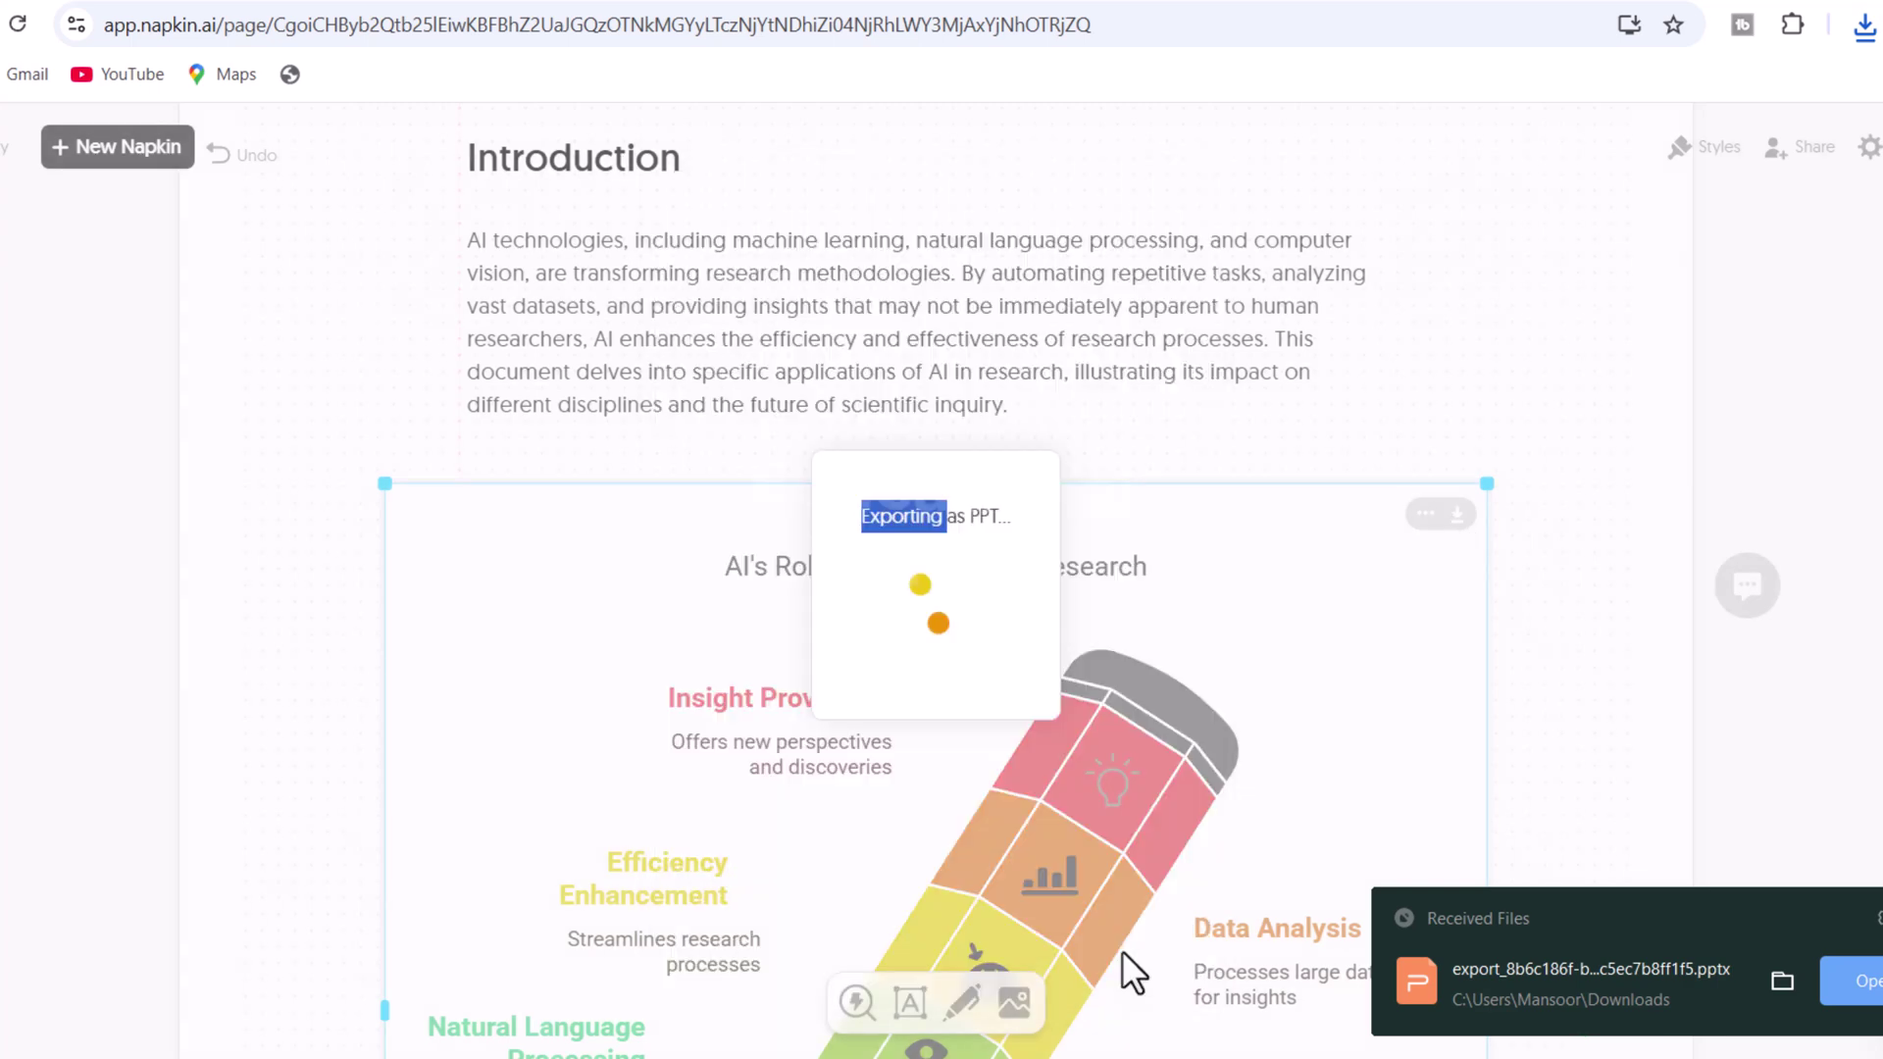
pyautogui.scroll(-3, 1118, 912)
pyautogui.scroll(-6, 1113, 896)
pyautogui.scroll(-2, 1114, 896)
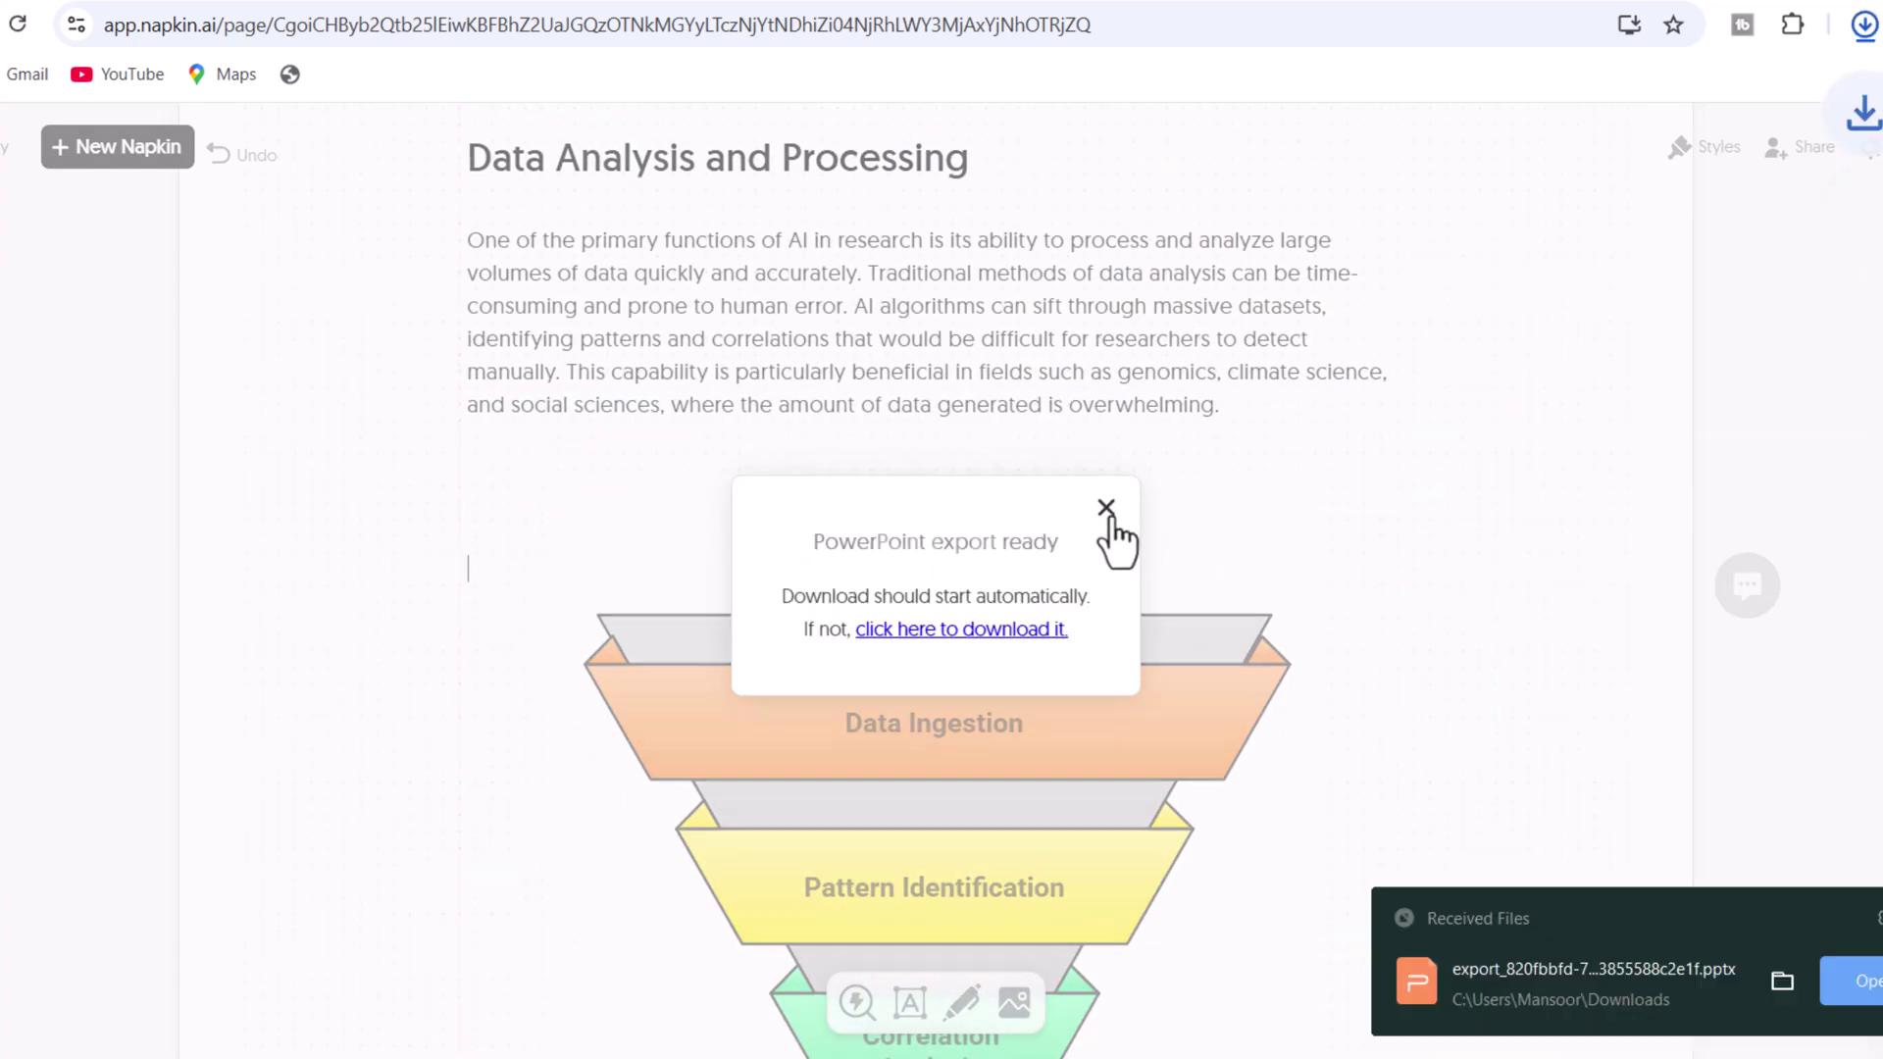
pyautogui.click(1106, 510)
pyautogui.click(1291, 516)
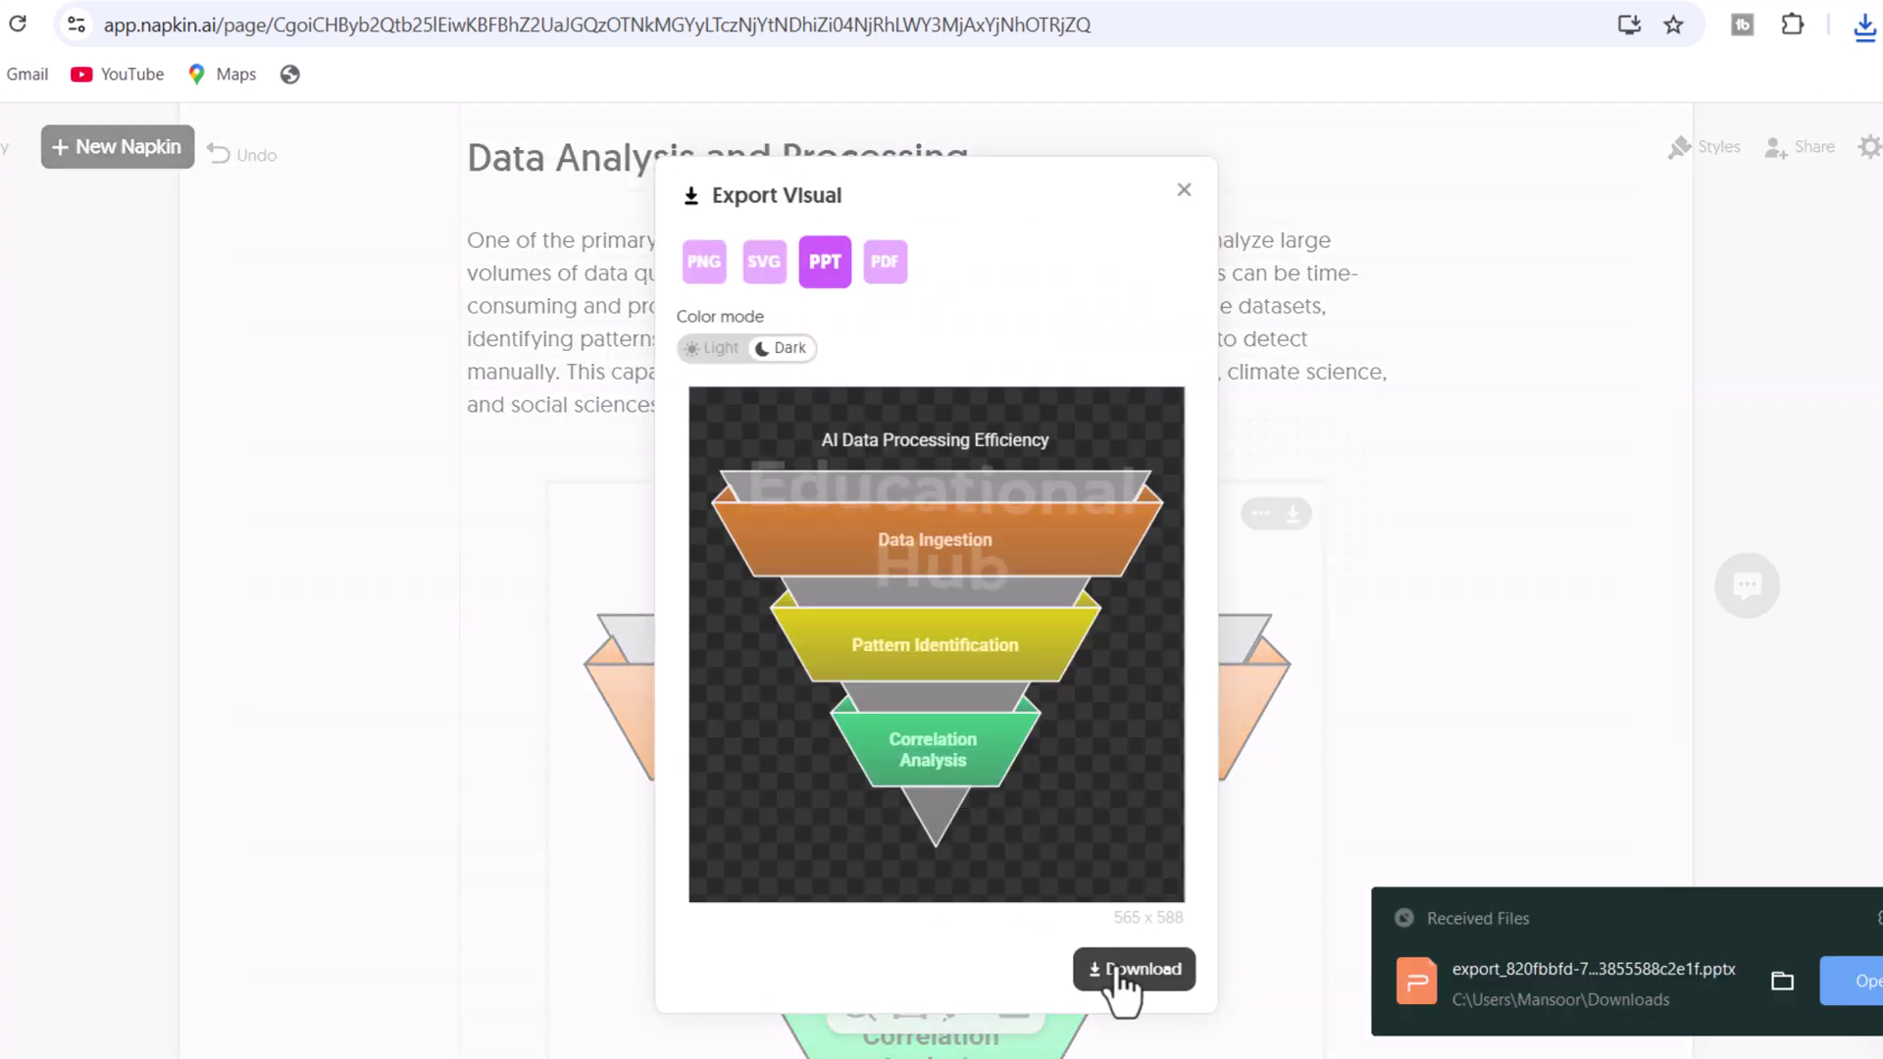
pyautogui.click(1127, 996)
pyautogui.scroll(-1, 1126, 937)
pyautogui.scroll(-2, 1119, 736)
pyautogui.click(1107, 511)
pyautogui.scroll(-5, 1119, 589)
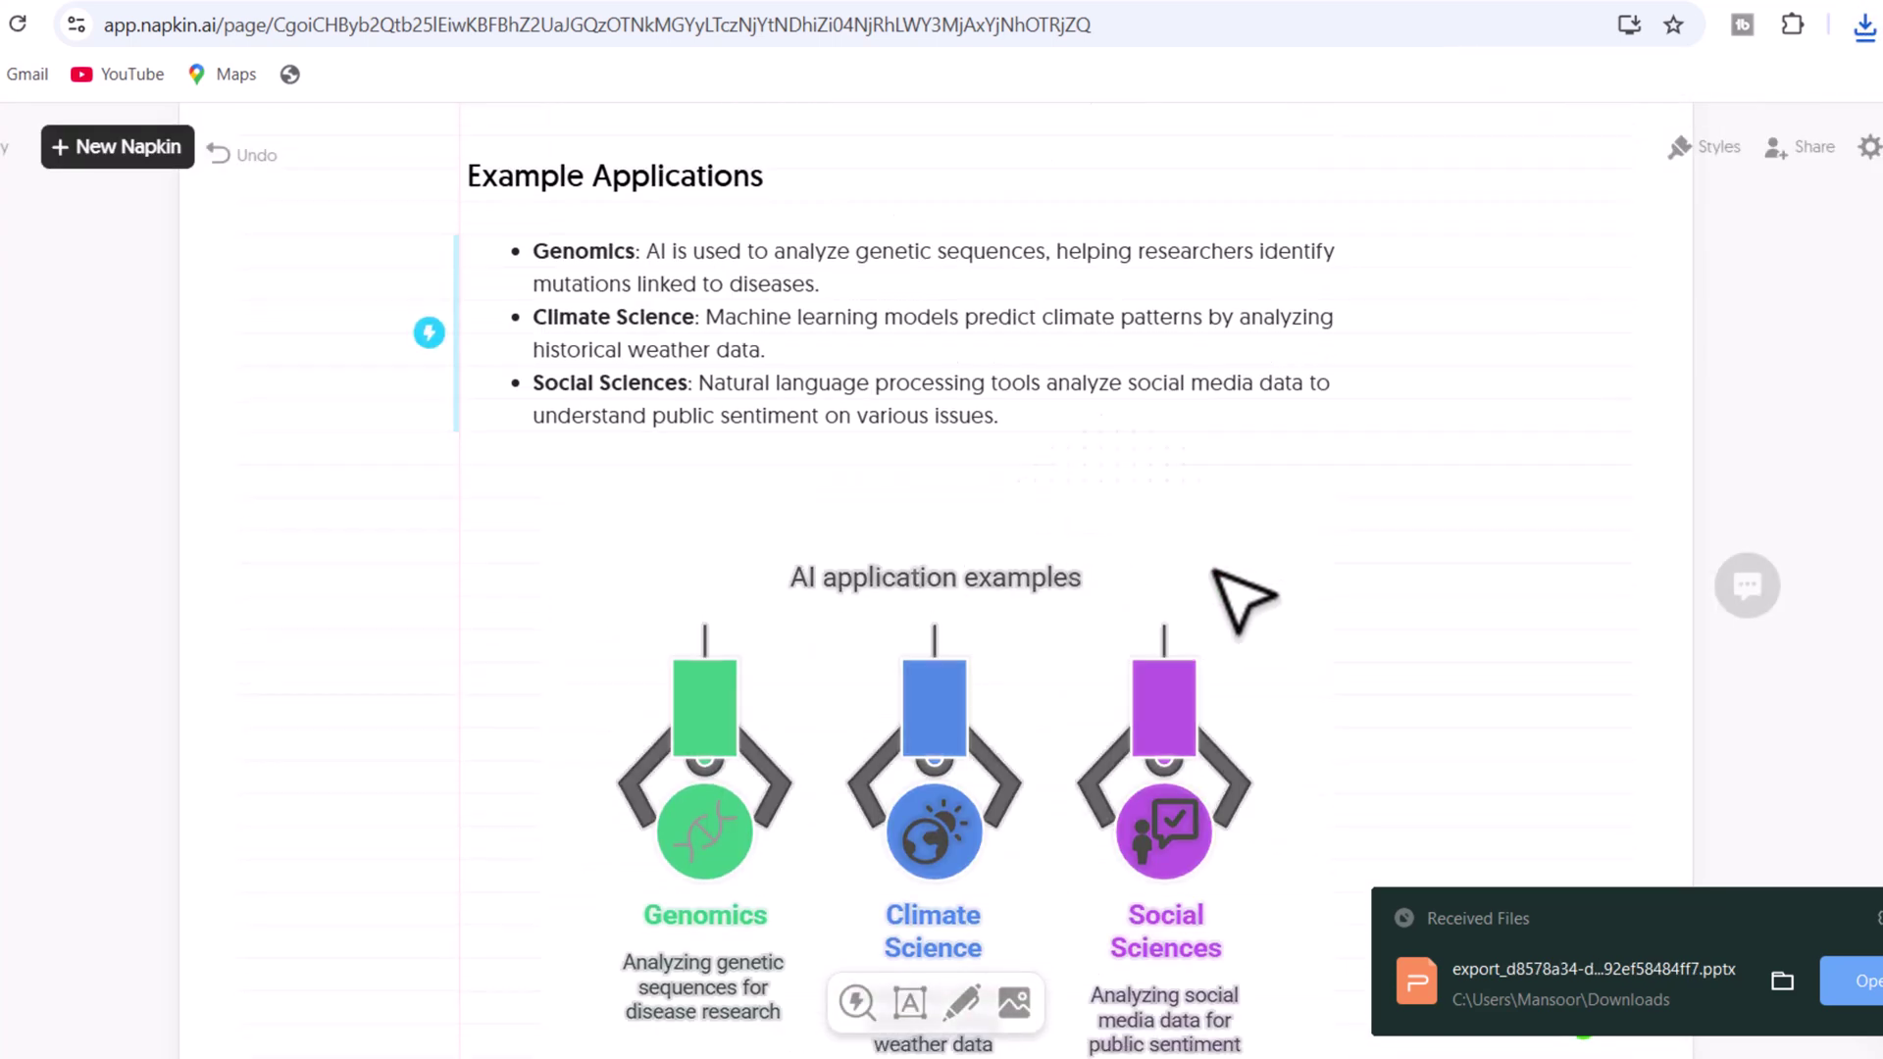
# Step: Export the claw, predictive modeling and application fields diagrams as PPT files
pyautogui.click(1300, 526)
pyautogui.click(1143, 941)
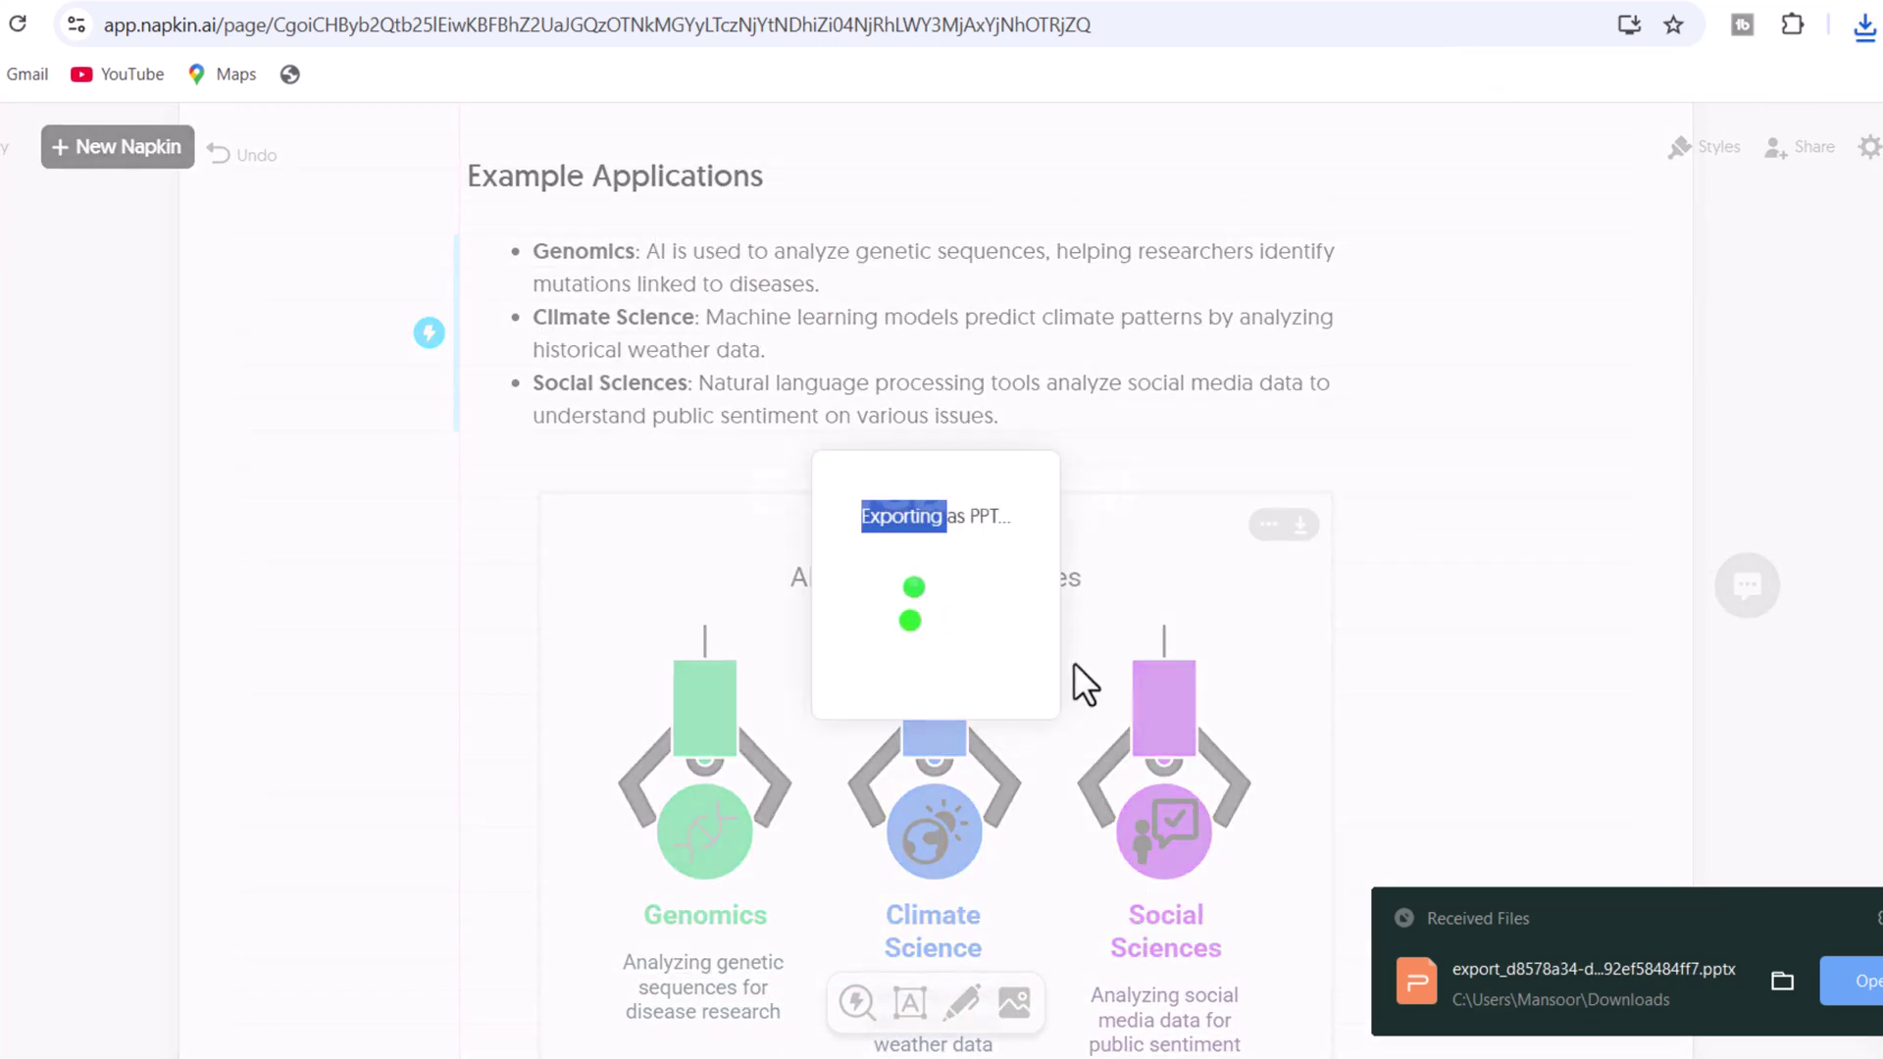
pyautogui.scroll(-5, 1073, 663)
pyautogui.scroll(-3, 1103, 617)
pyautogui.click(1106, 506)
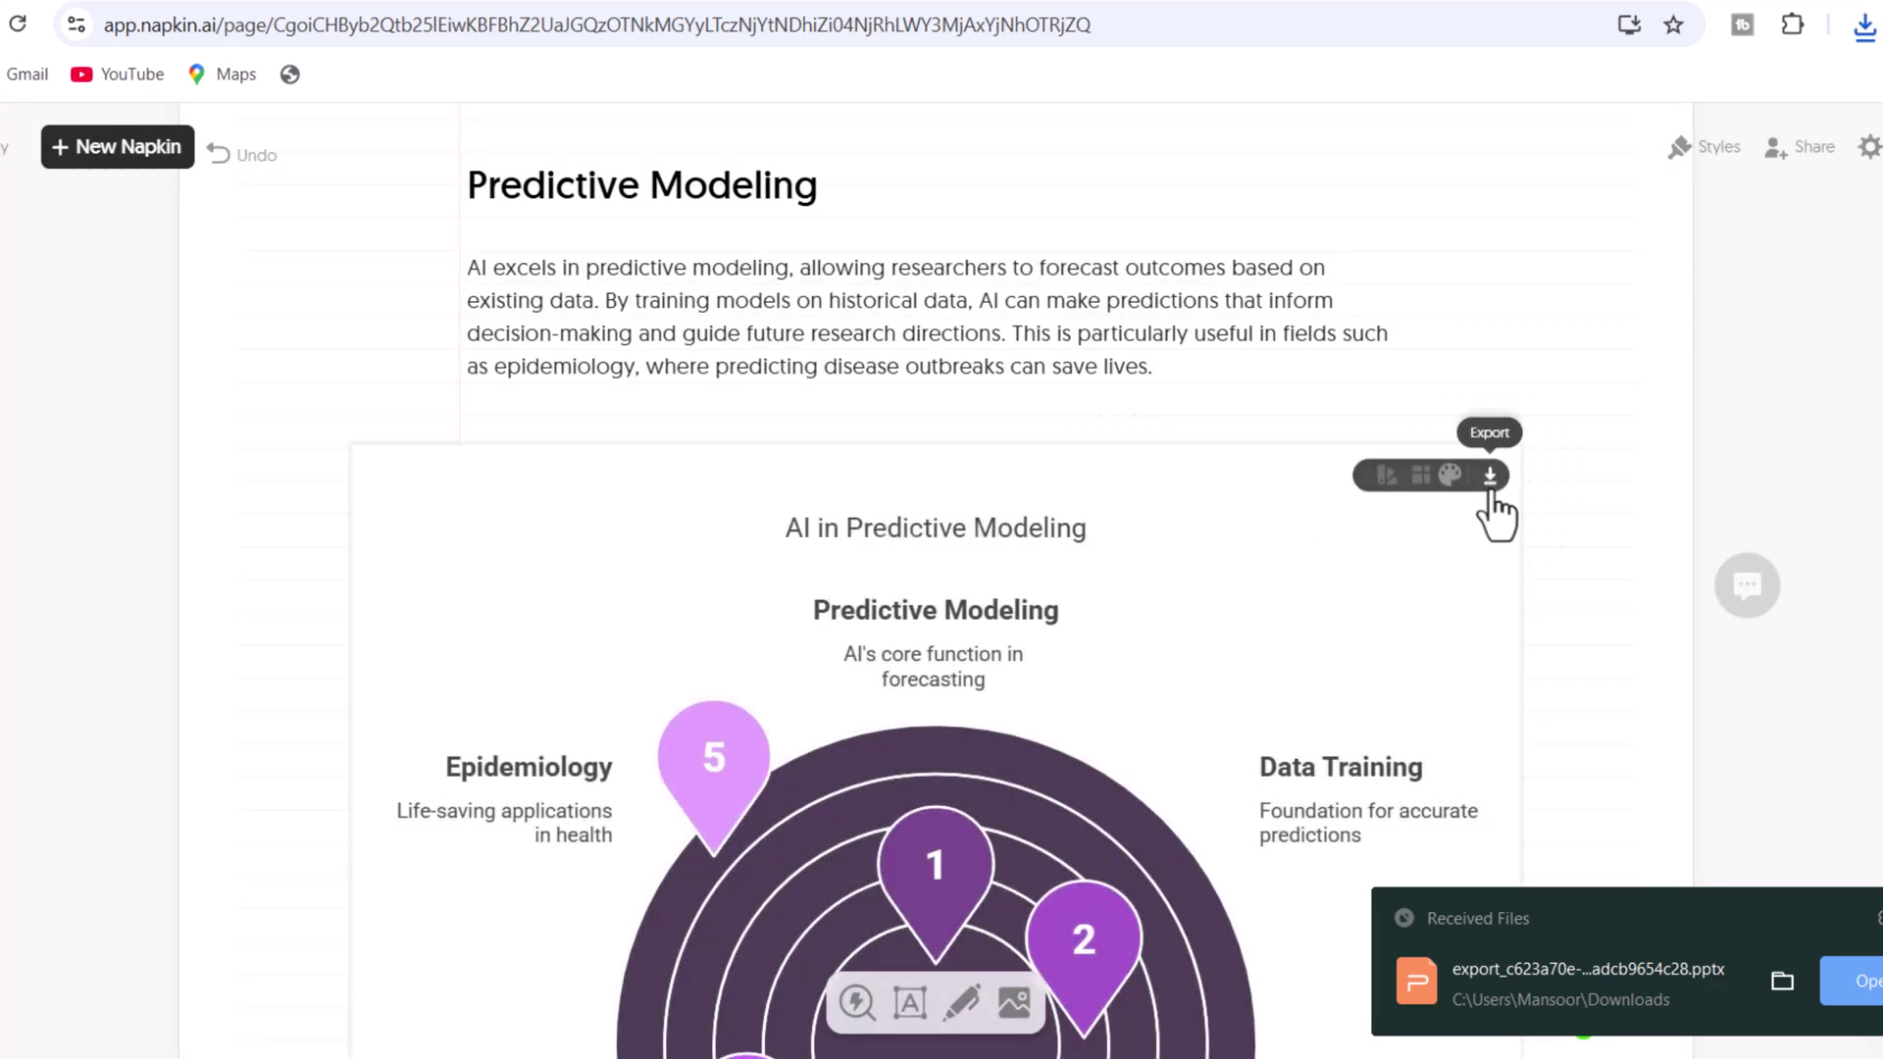
pyautogui.click(1489, 474)
pyautogui.click(1119, 941)
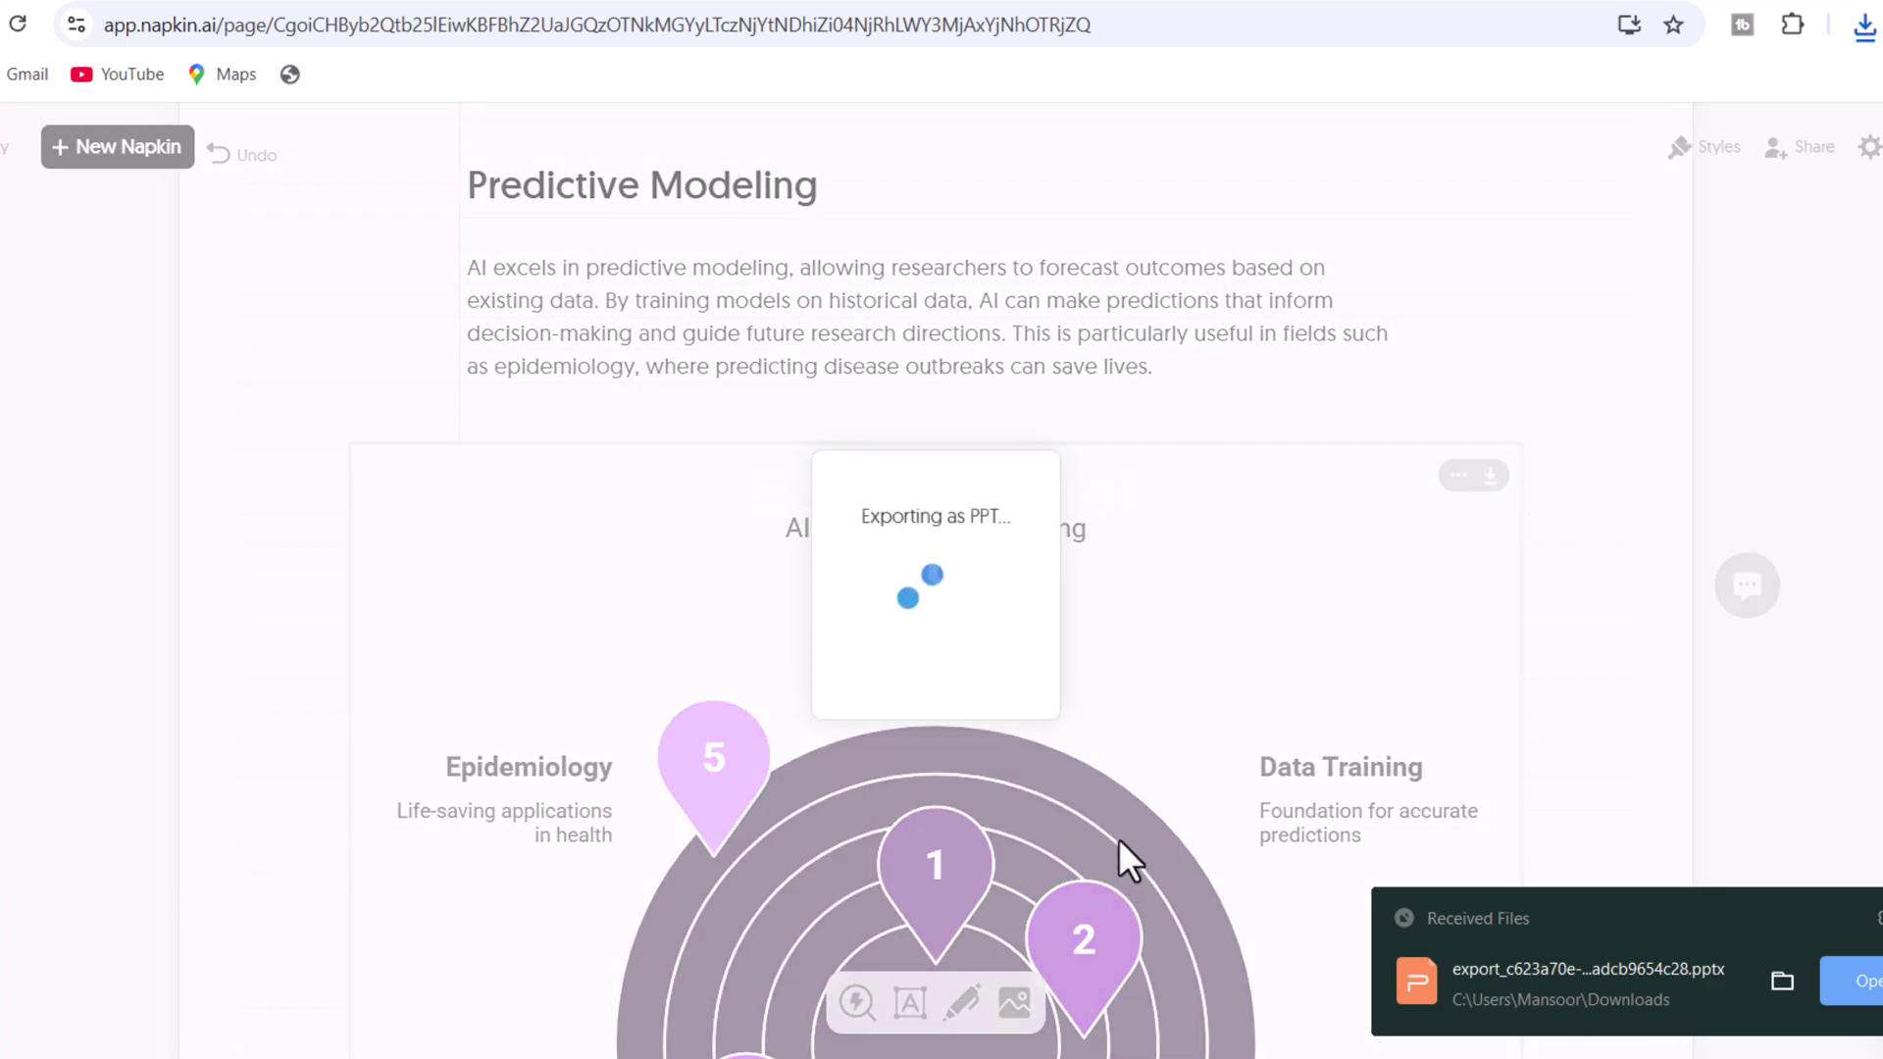
pyautogui.scroll(-2, 1106, 544)
pyautogui.click(1102, 526)
pyautogui.scroll(-4, 1161, 597)
pyautogui.scroll(-6, 1161, 598)
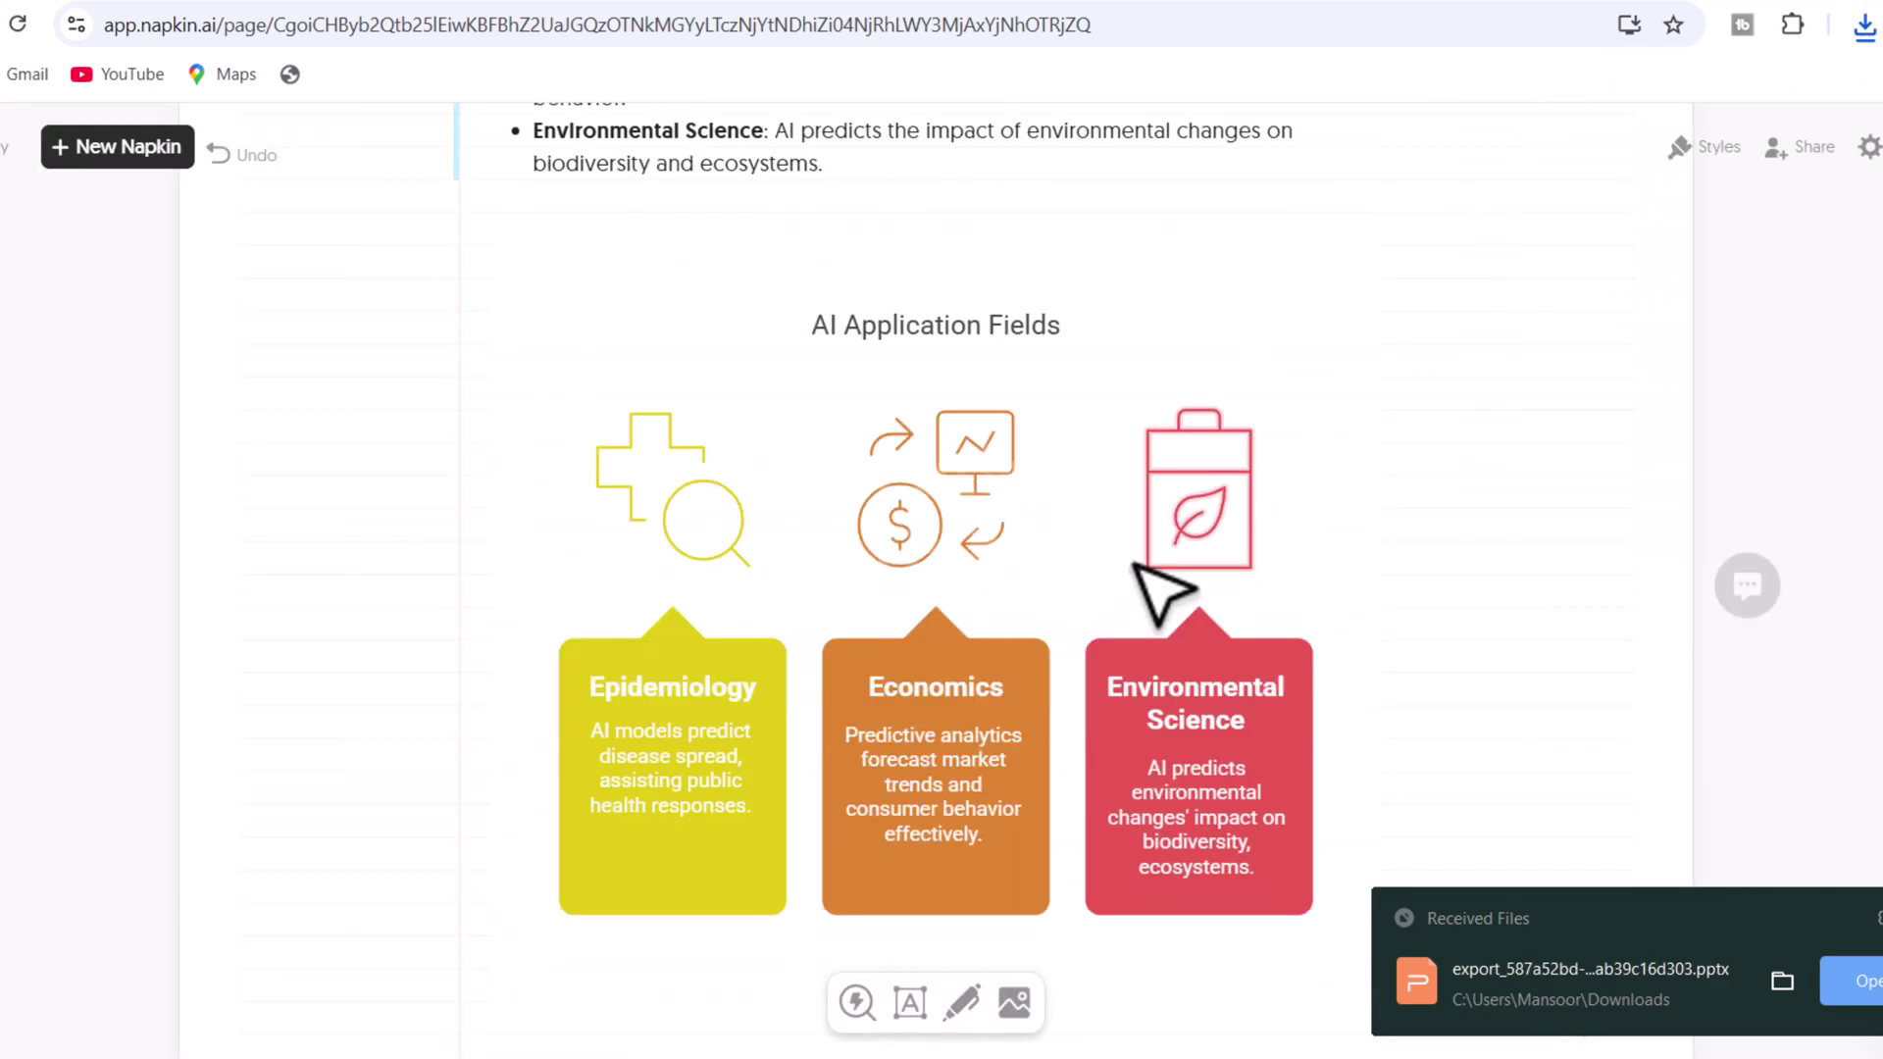
pyautogui.scroll(1, 1410, 482)
pyautogui.click(1351, 412)
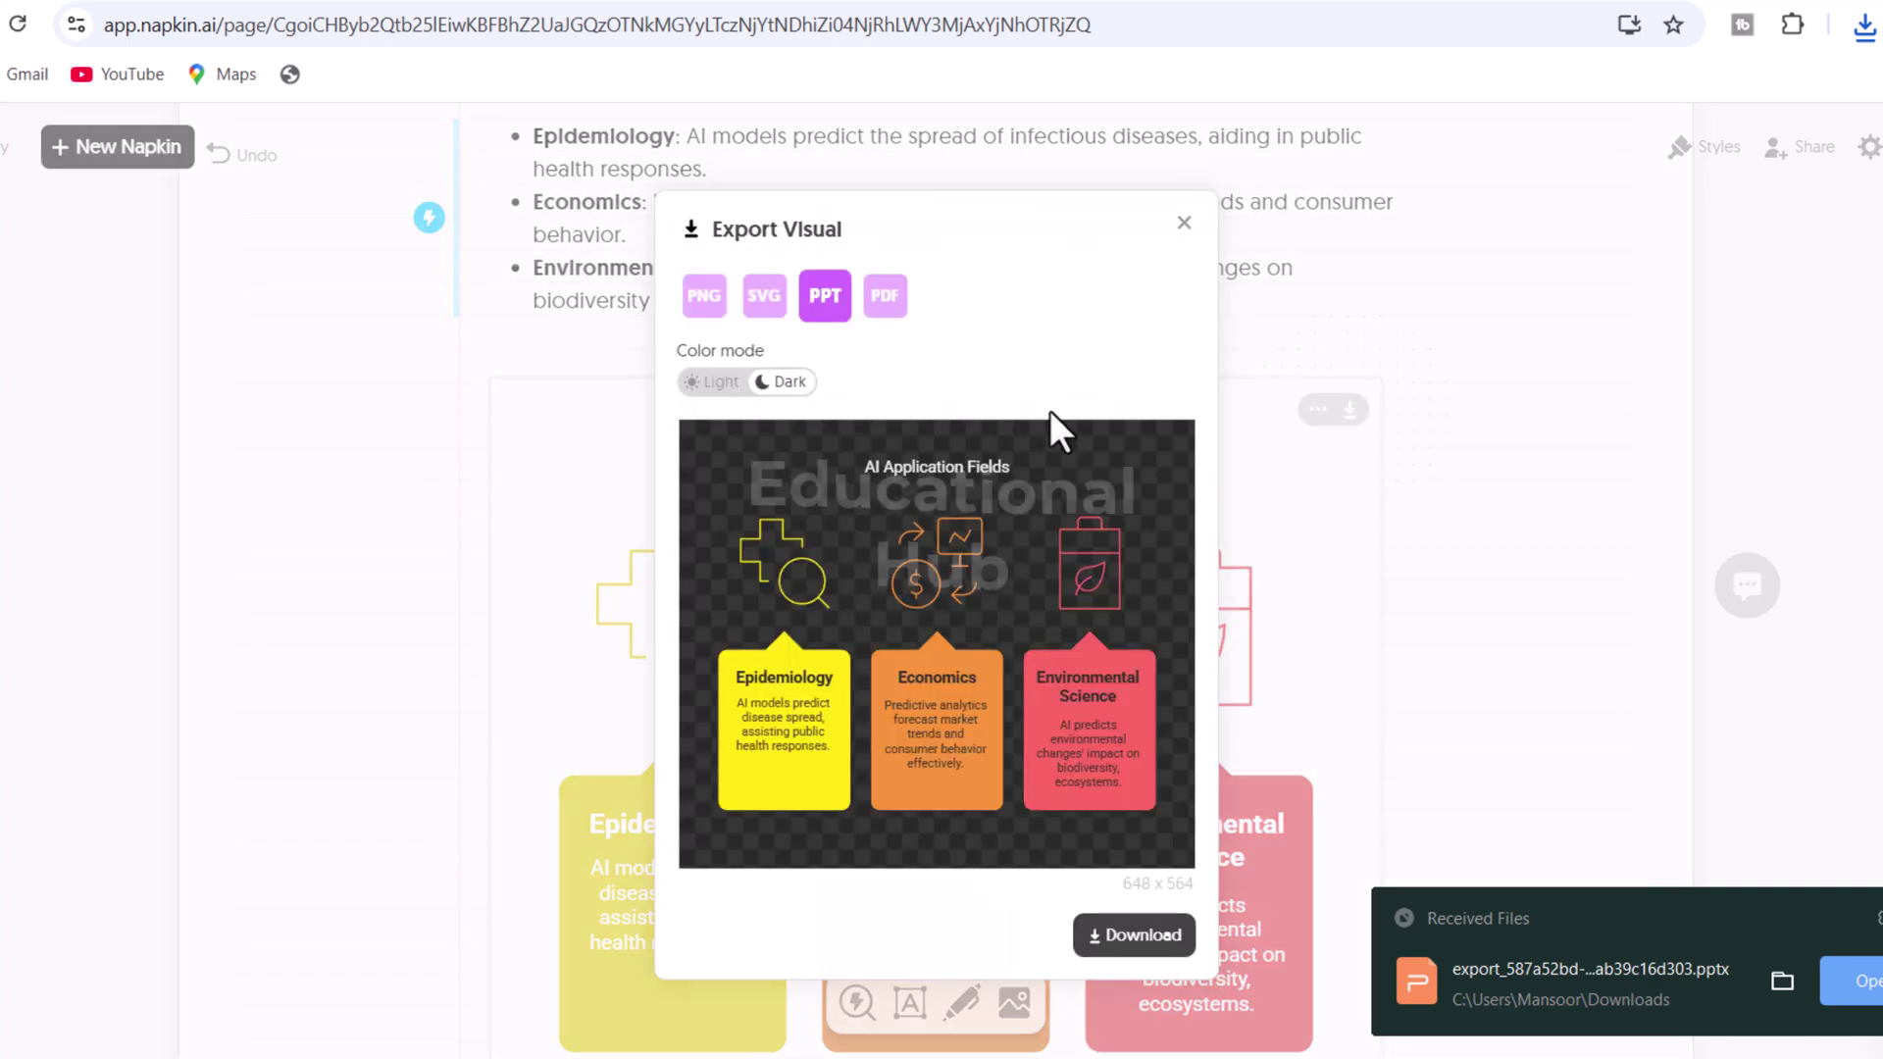
pyautogui.click(1127, 933)
pyautogui.scroll(-4, 1006, 758)
pyautogui.scroll(-3, 1006, 758)
pyautogui.scroll(-1, 1004, 757)
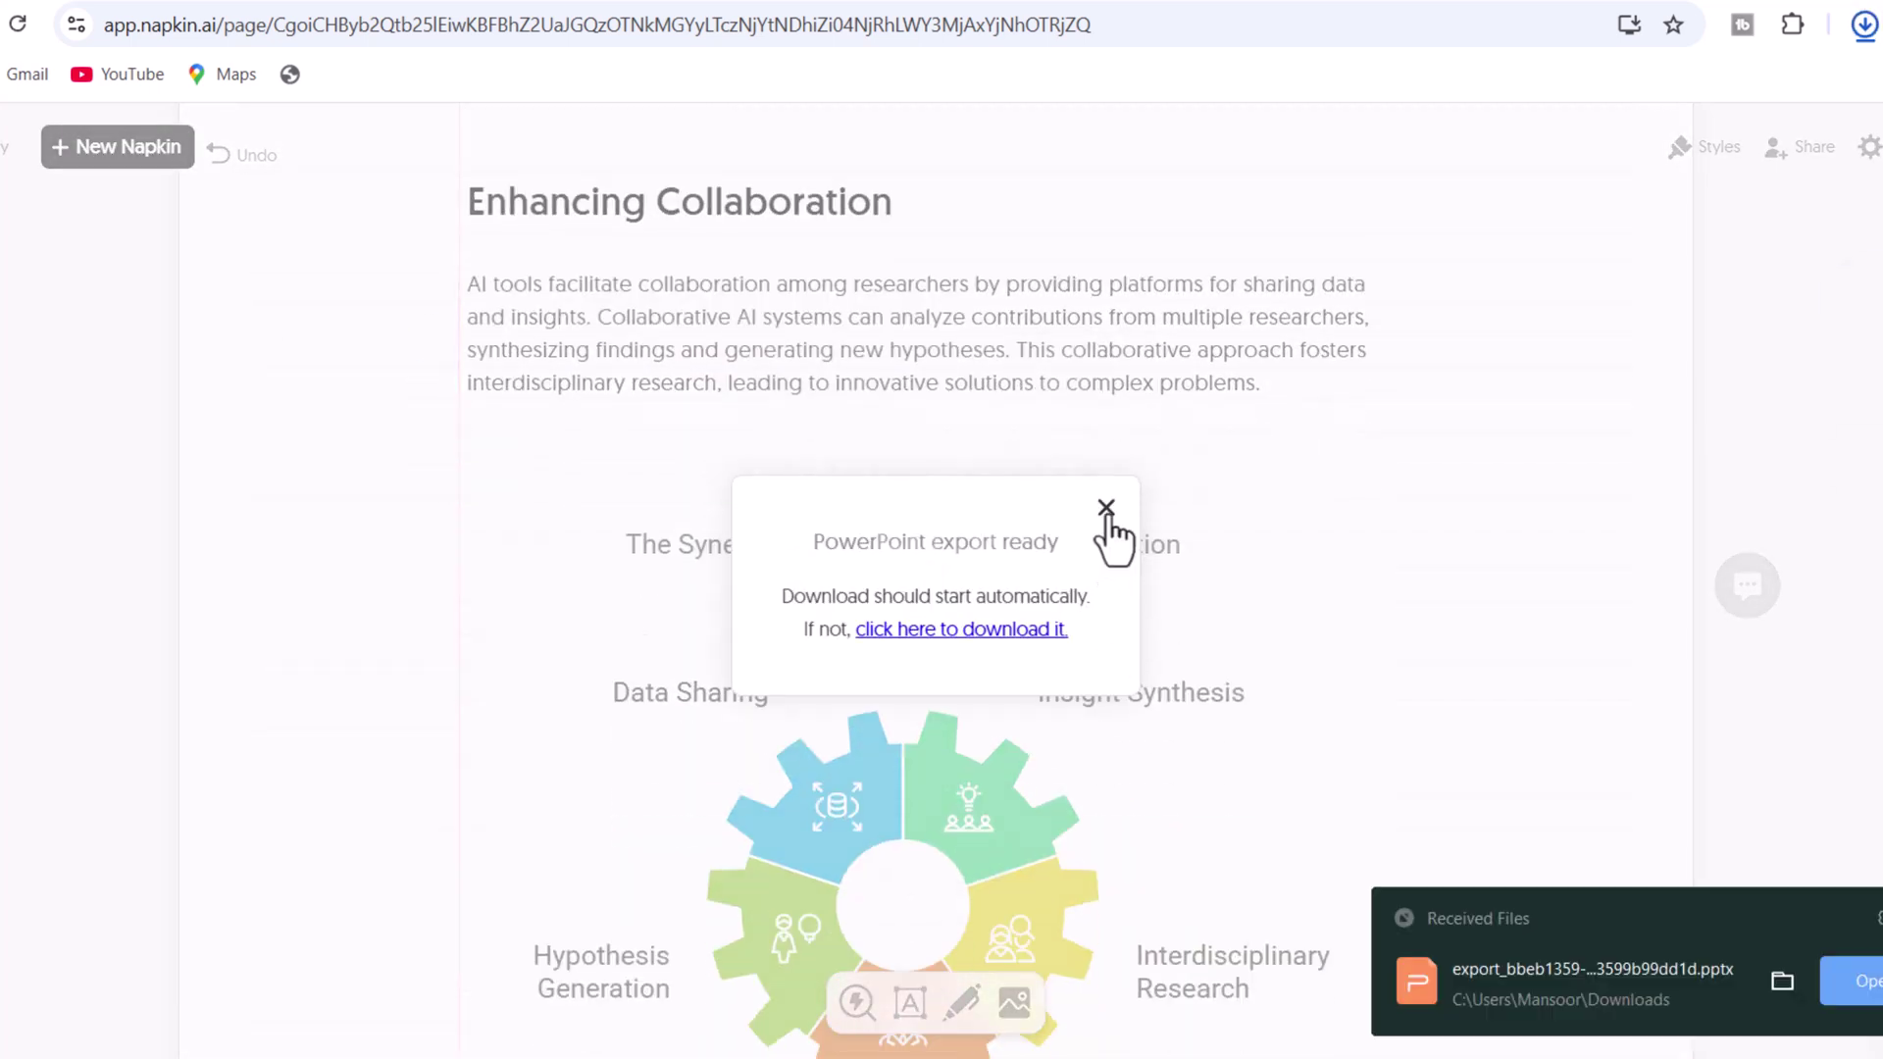
pyautogui.click(1108, 508)
# Step: Export the gear, AI Applications and Impact diagrams as PPT, then open the newest pptx
pyautogui.click(1349, 493)
pyautogui.click(1126, 950)
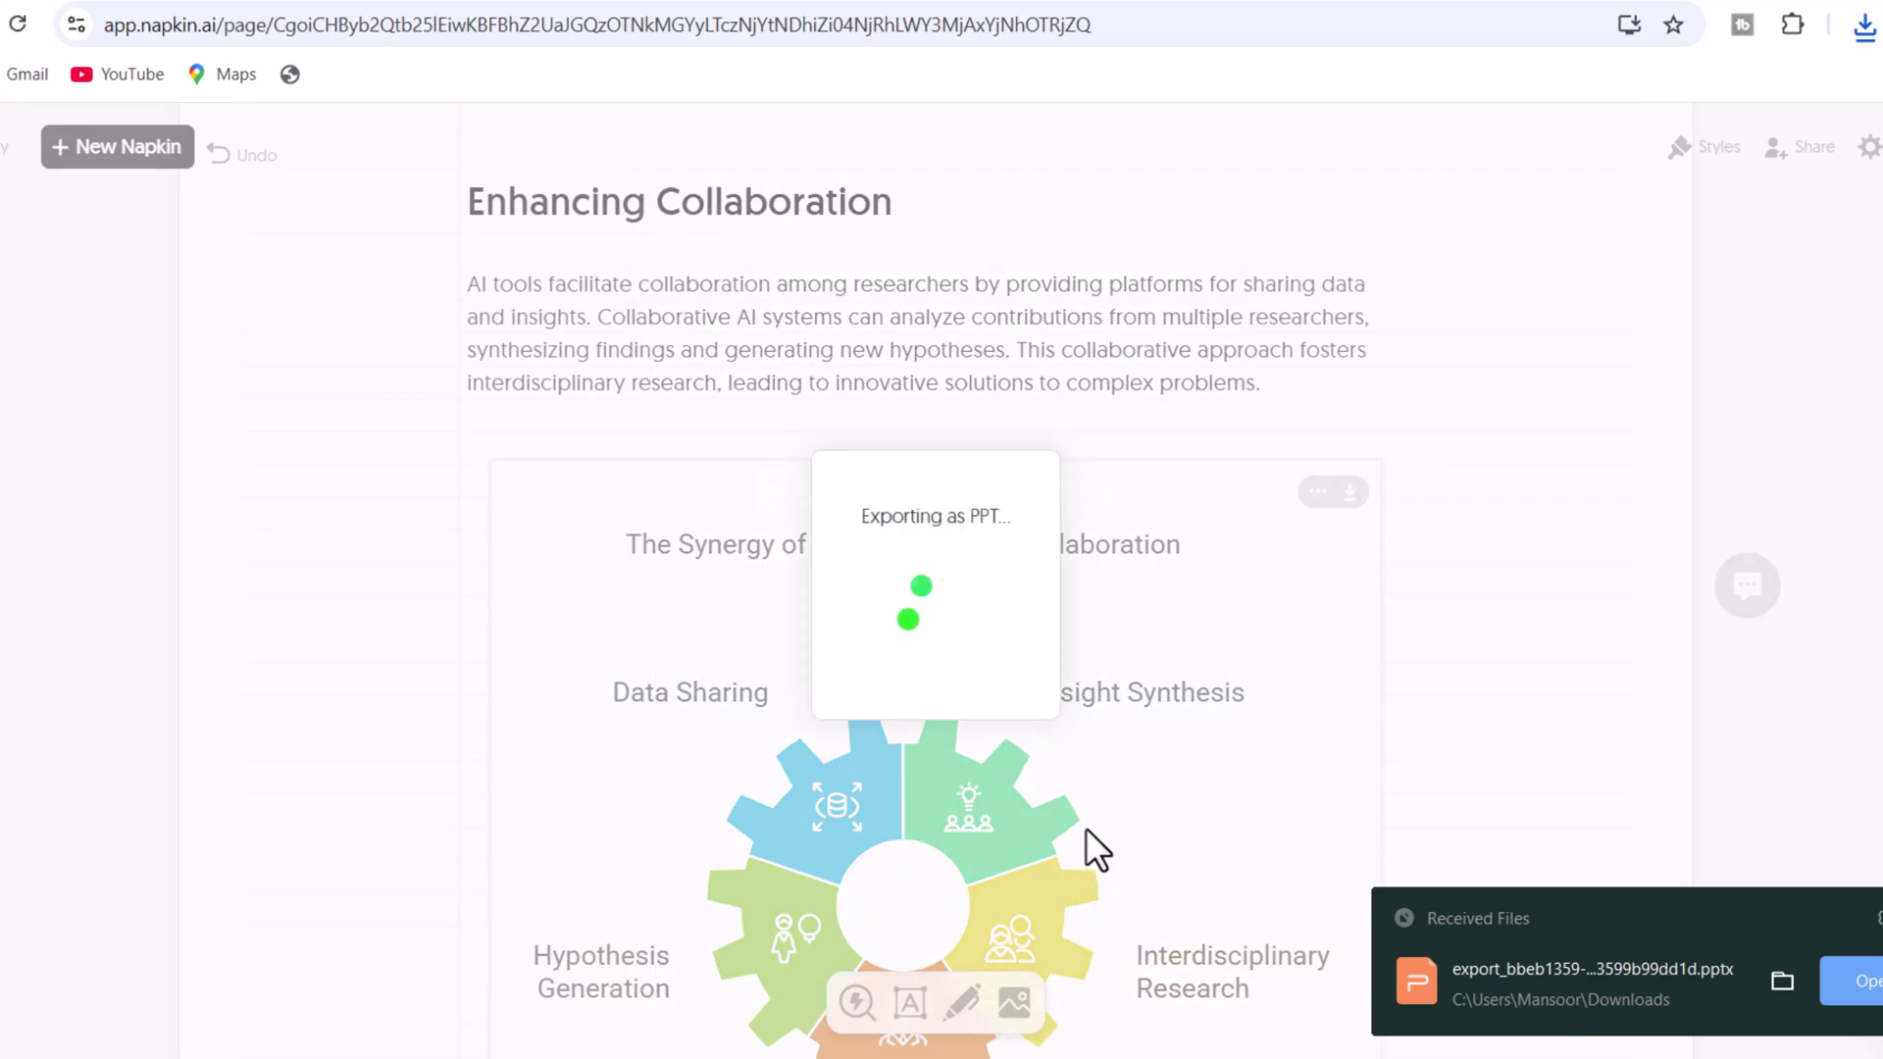
pyautogui.click(1107, 510)
pyautogui.scroll(-3, 1113, 672)
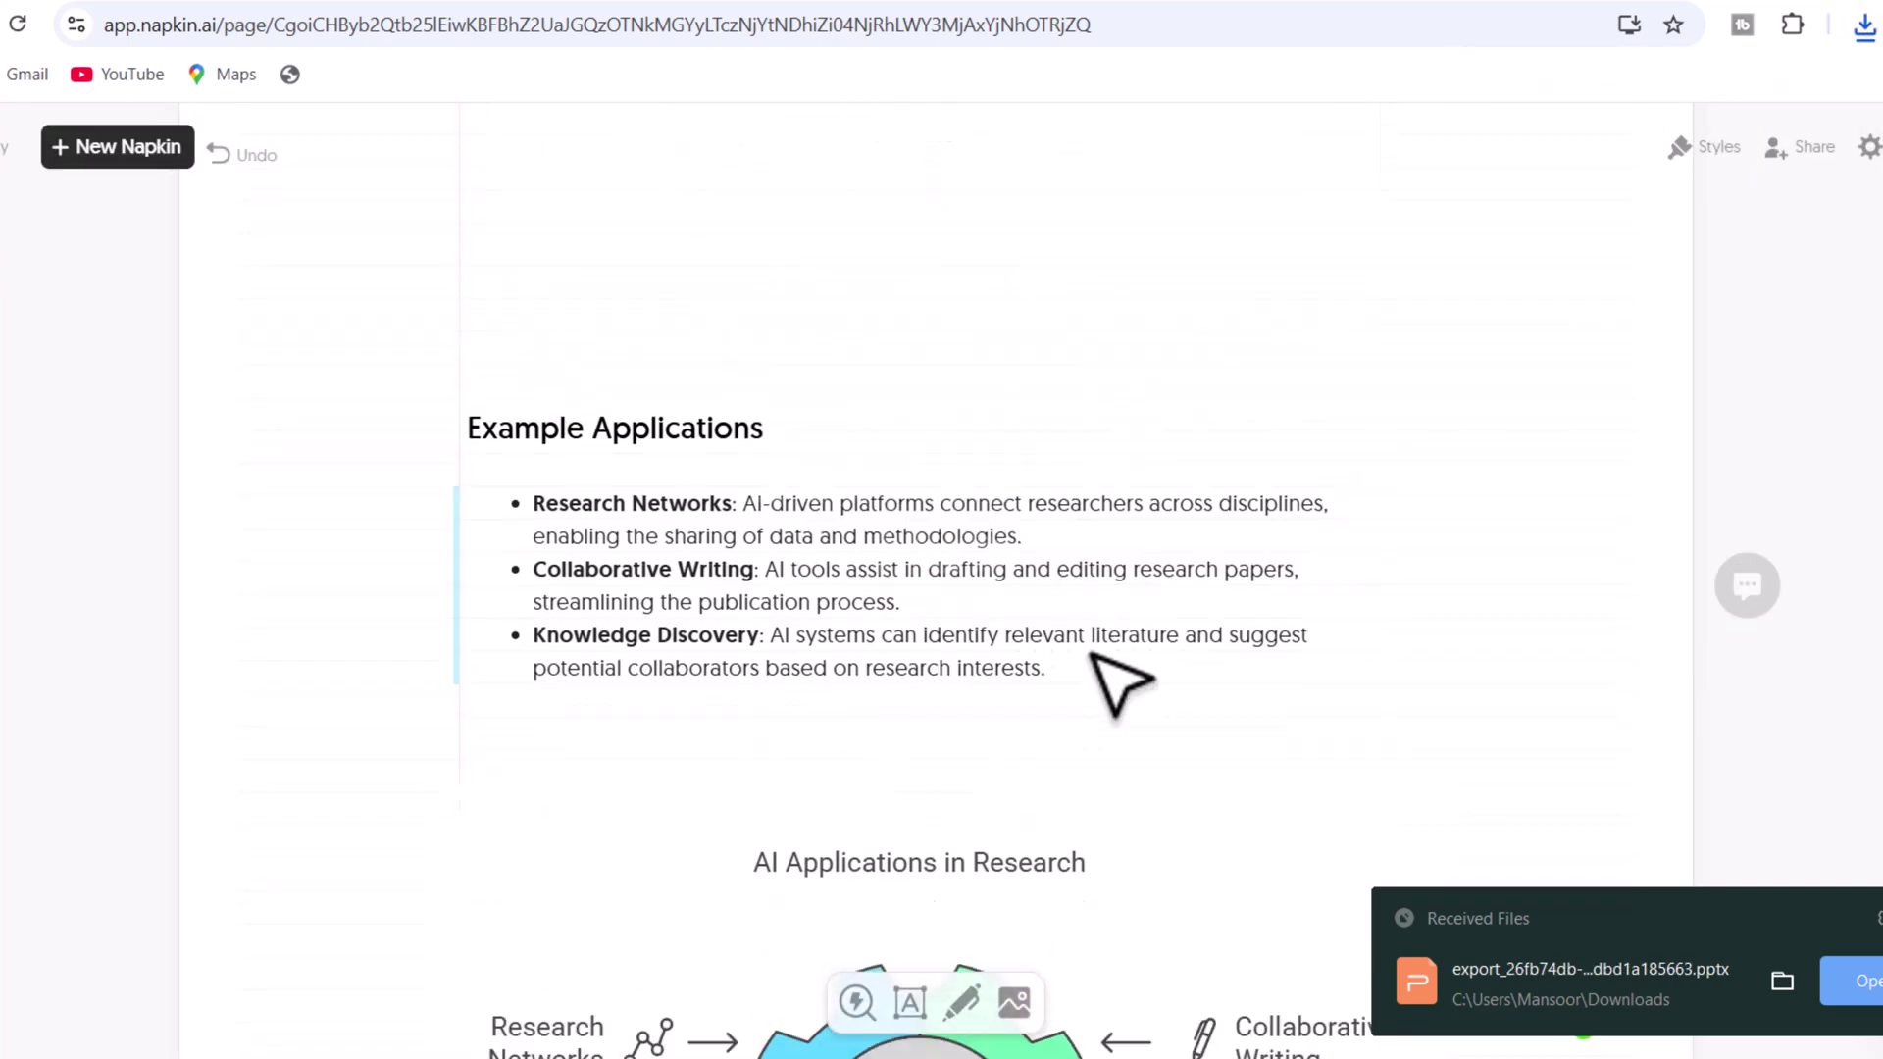
pyautogui.scroll(-2, 1387, 442)
pyautogui.click(1414, 400)
pyautogui.click(1134, 868)
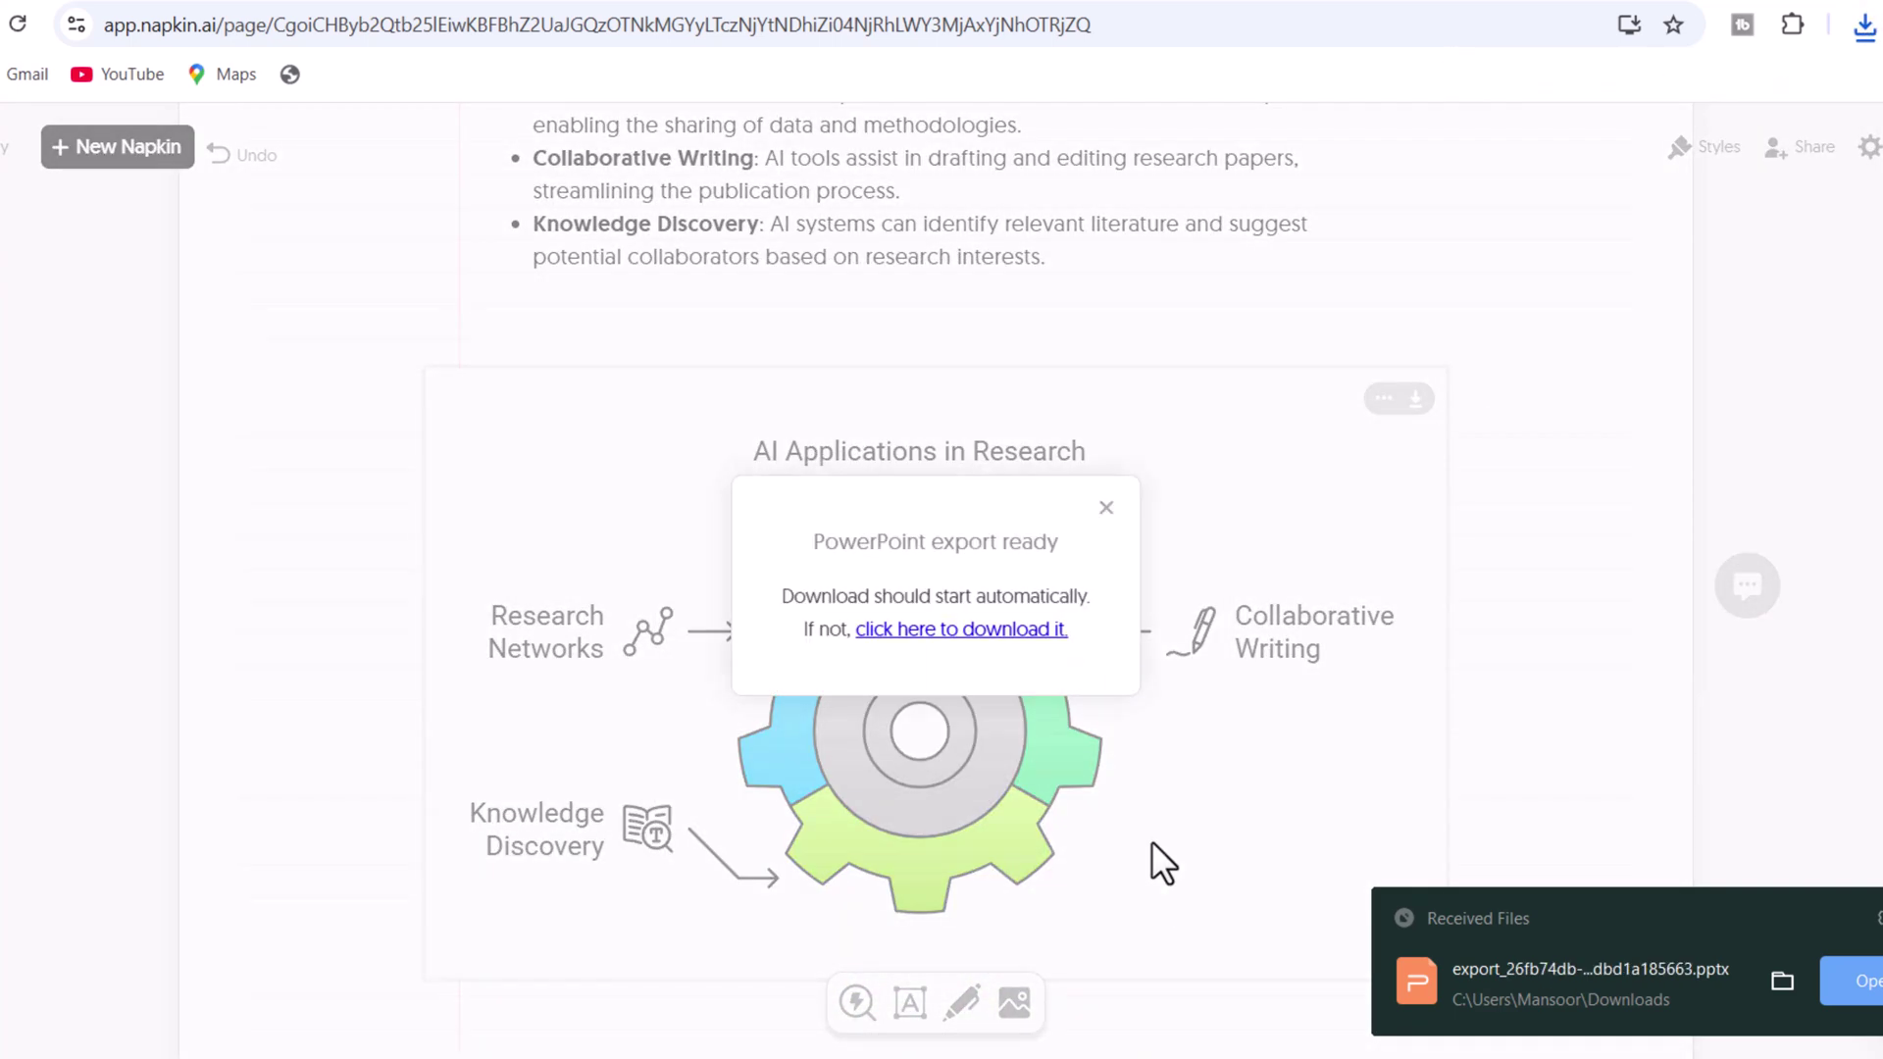
pyautogui.click(1107, 507)
pyautogui.scroll(-5, 1085, 798)
pyautogui.scroll(-2, 1085, 799)
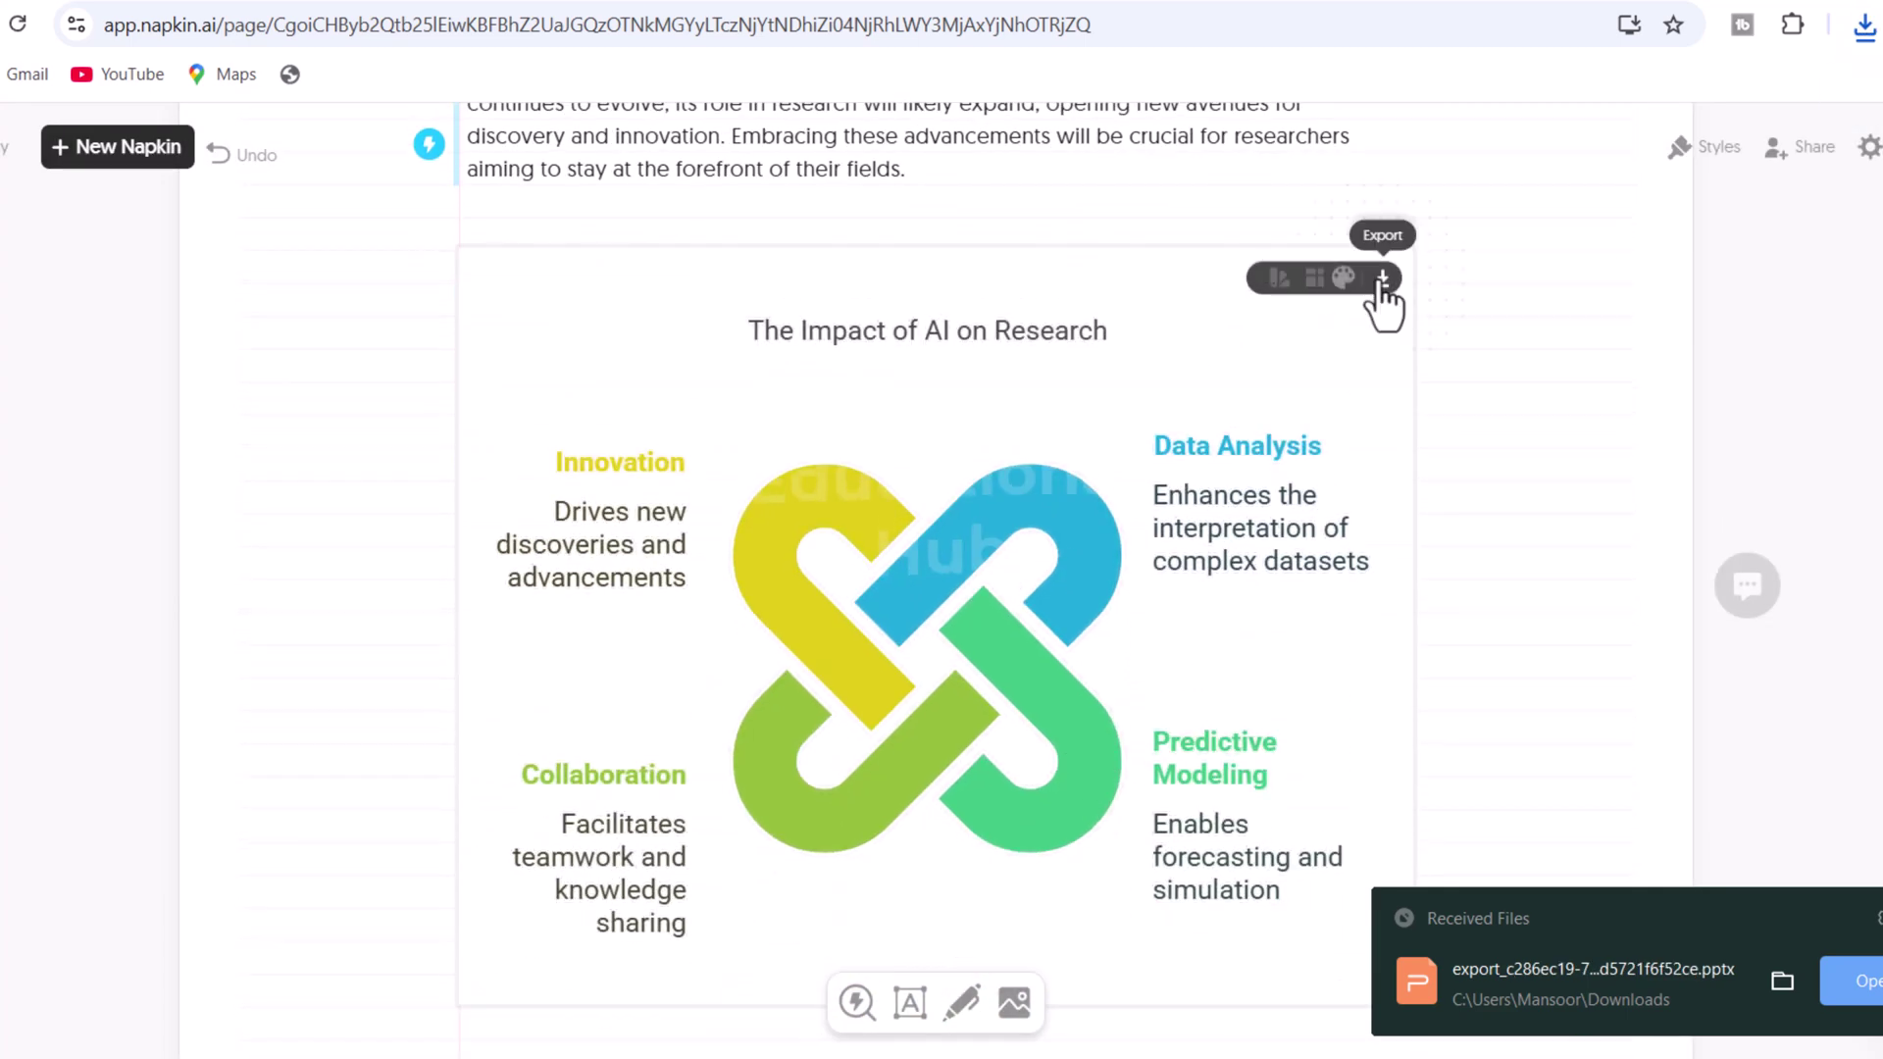
pyautogui.click(1384, 278)
pyautogui.click(1134, 915)
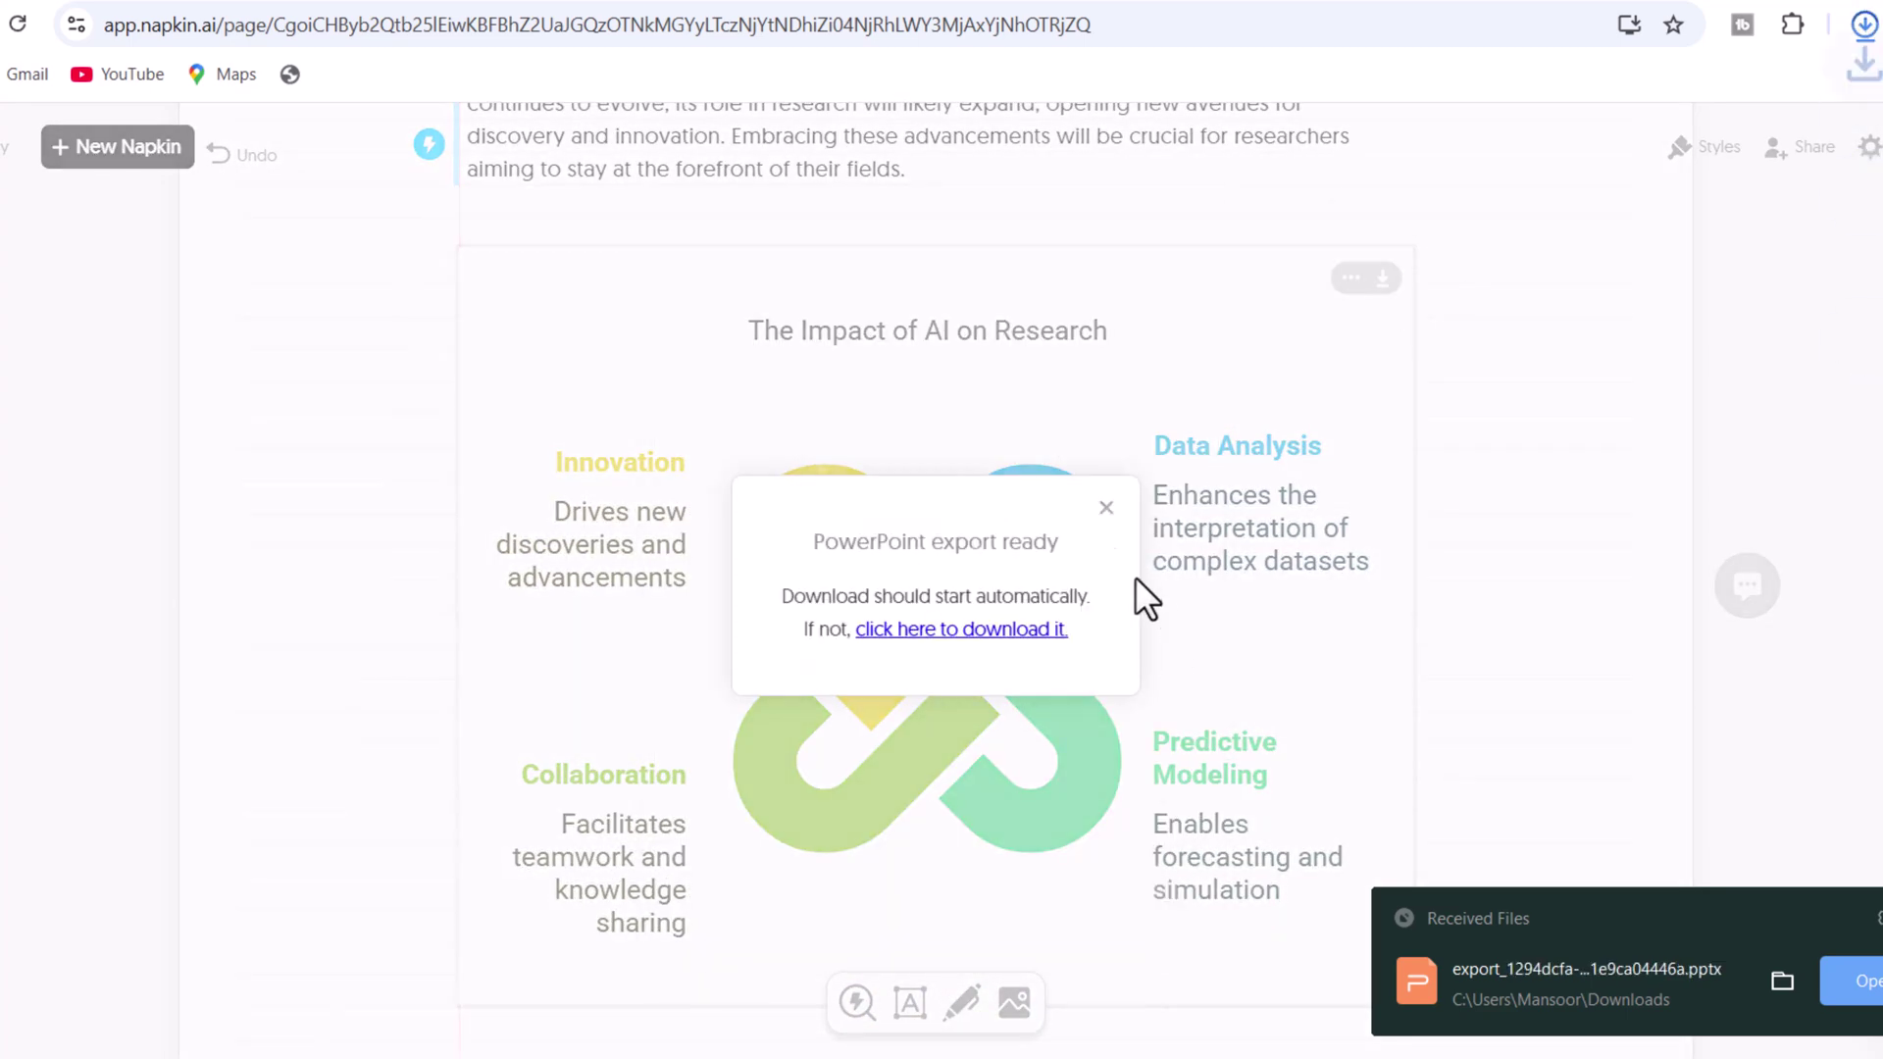
pyautogui.click(1107, 508)
pyautogui.scroll(-3, 883, 603)
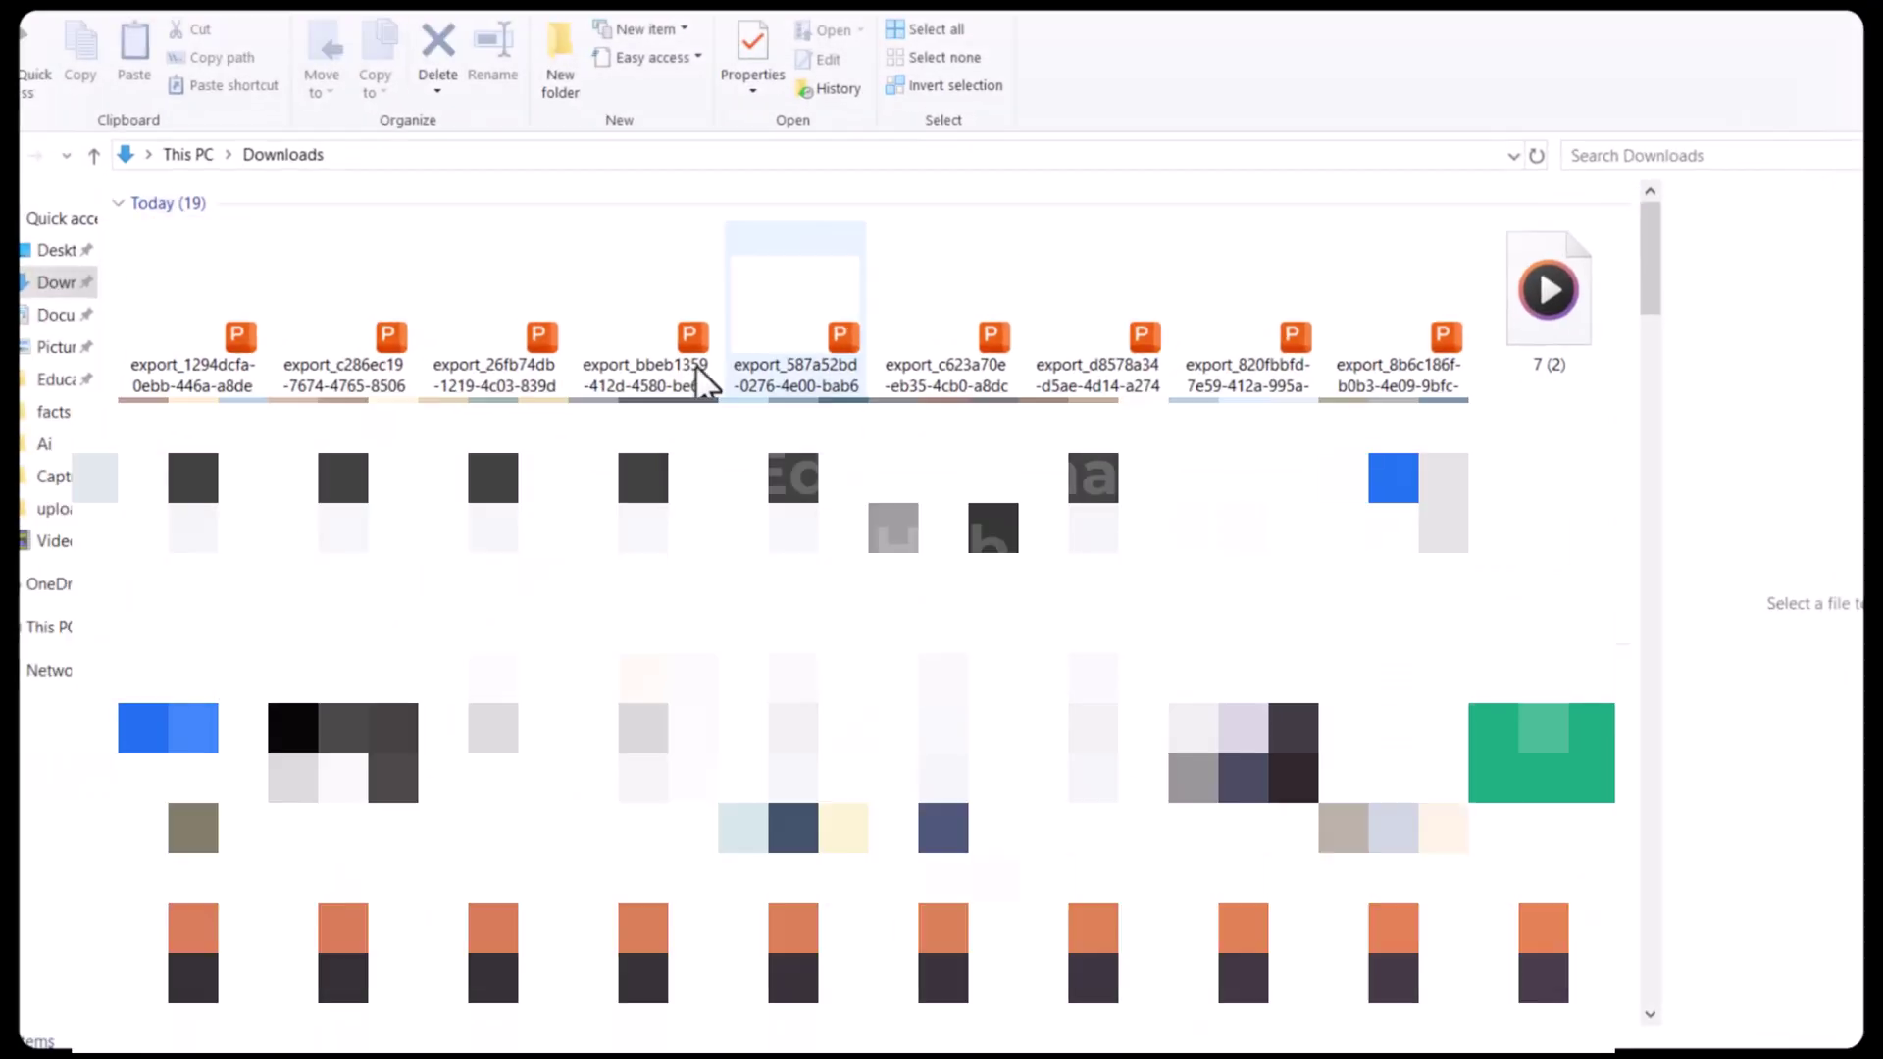
pyautogui.doubleClick(184, 327)
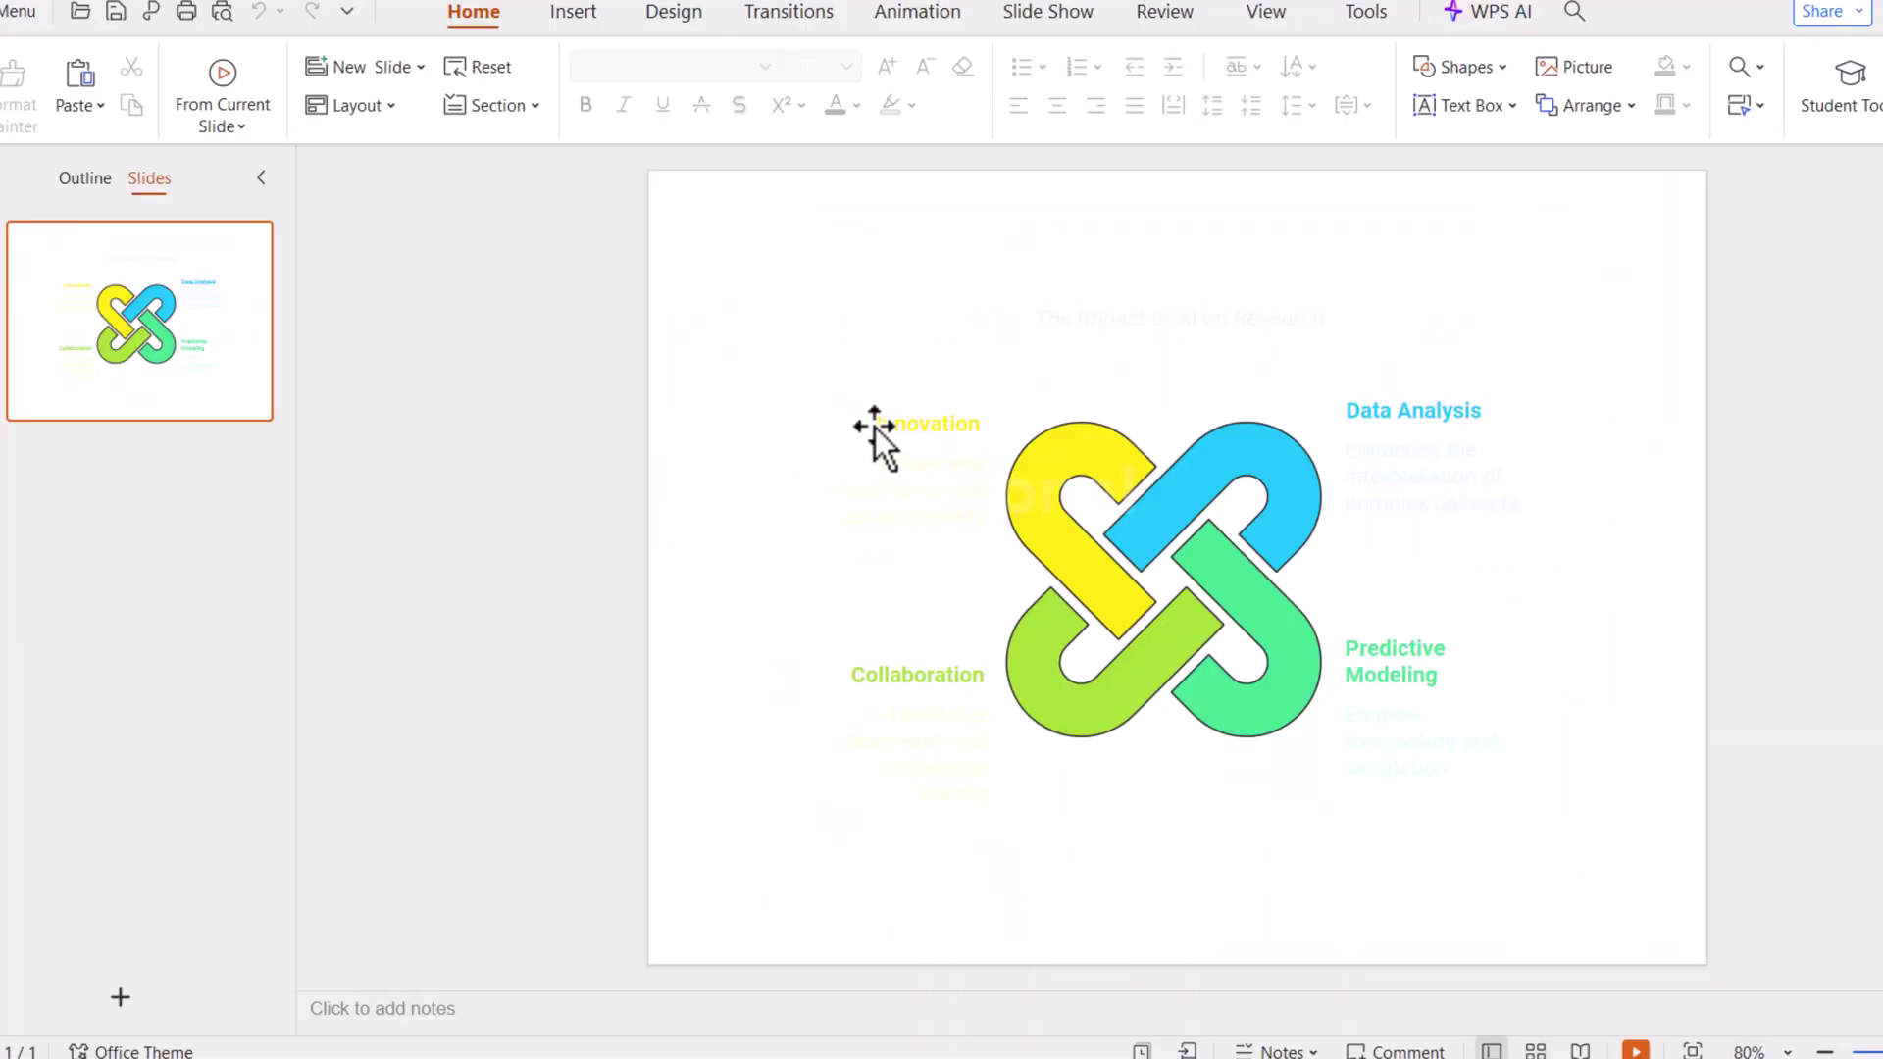
# Step: Make the Innovation description text red
pyautogui.click(904, 535)
pyautogui.moveTo(903, 535); pyautogui.dragTo(899, 496)
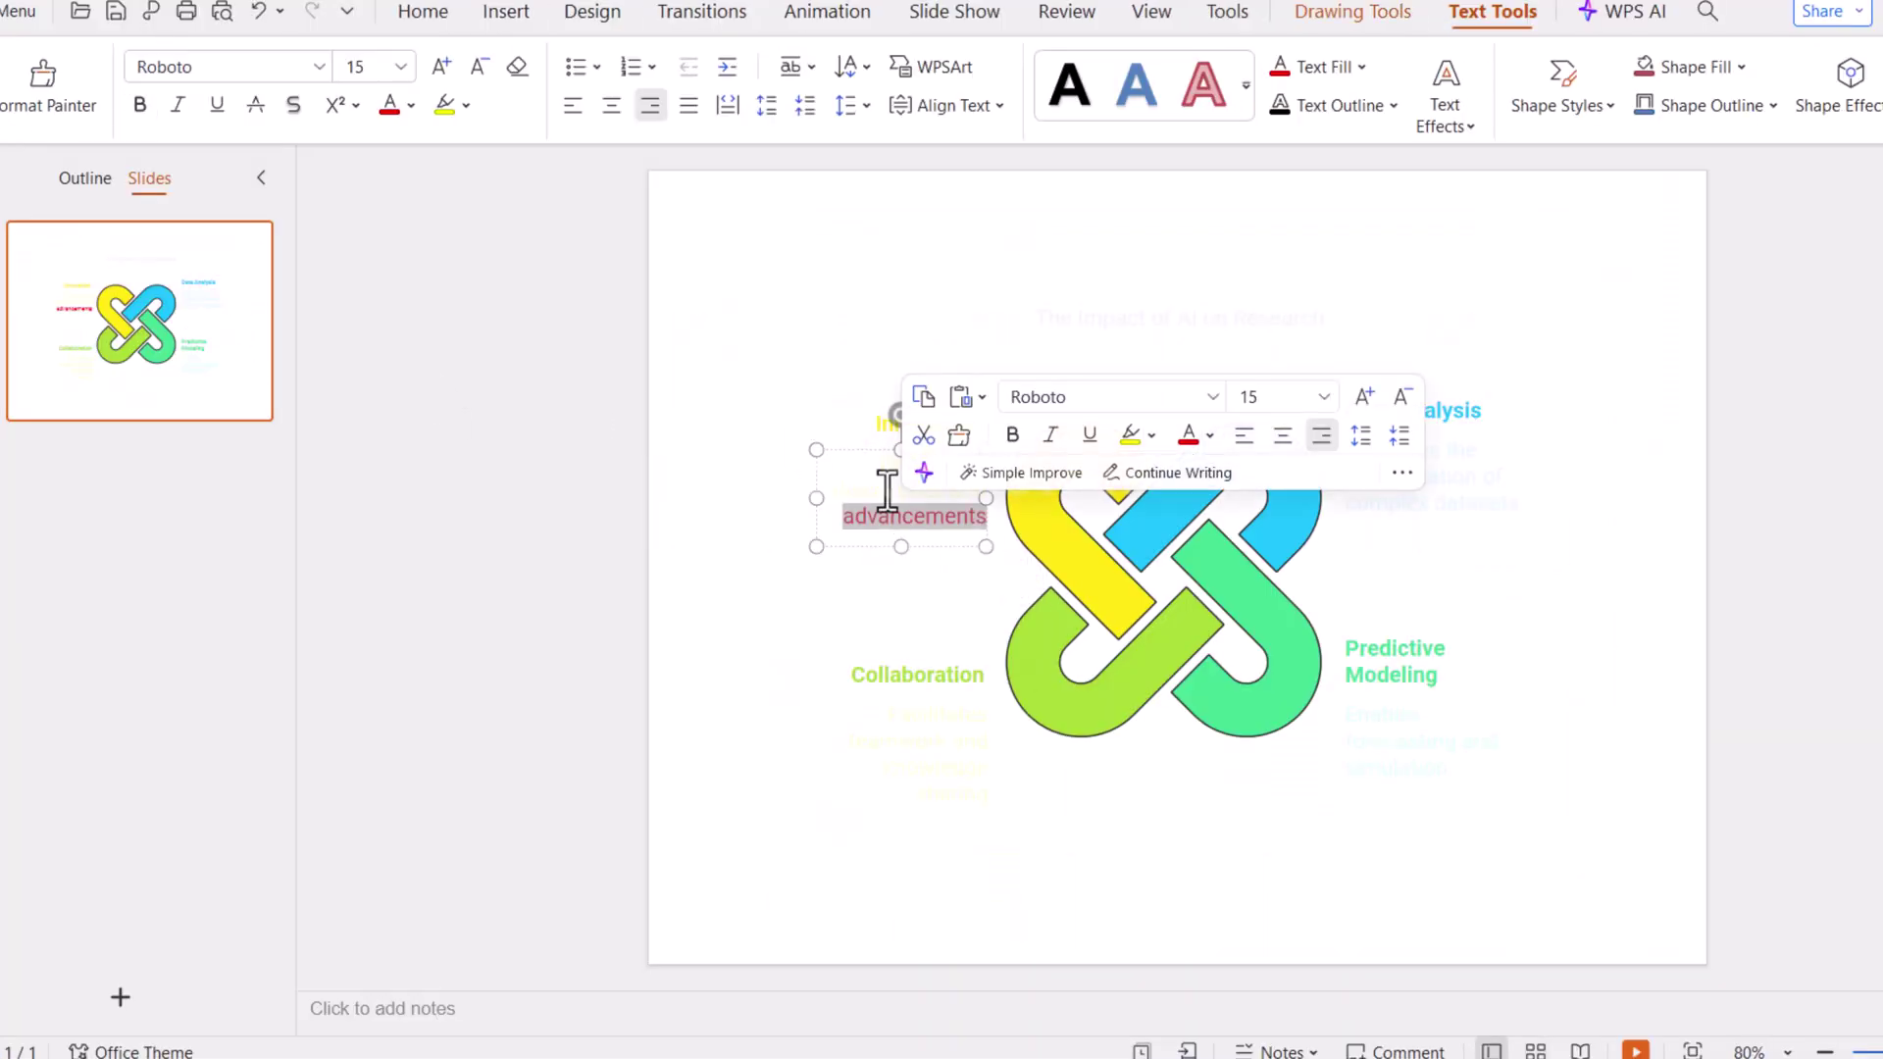
pyautogui.click(885, 491)
pyautogui.moveTo(834, 490); pyautogui.dragTo(988, 489)
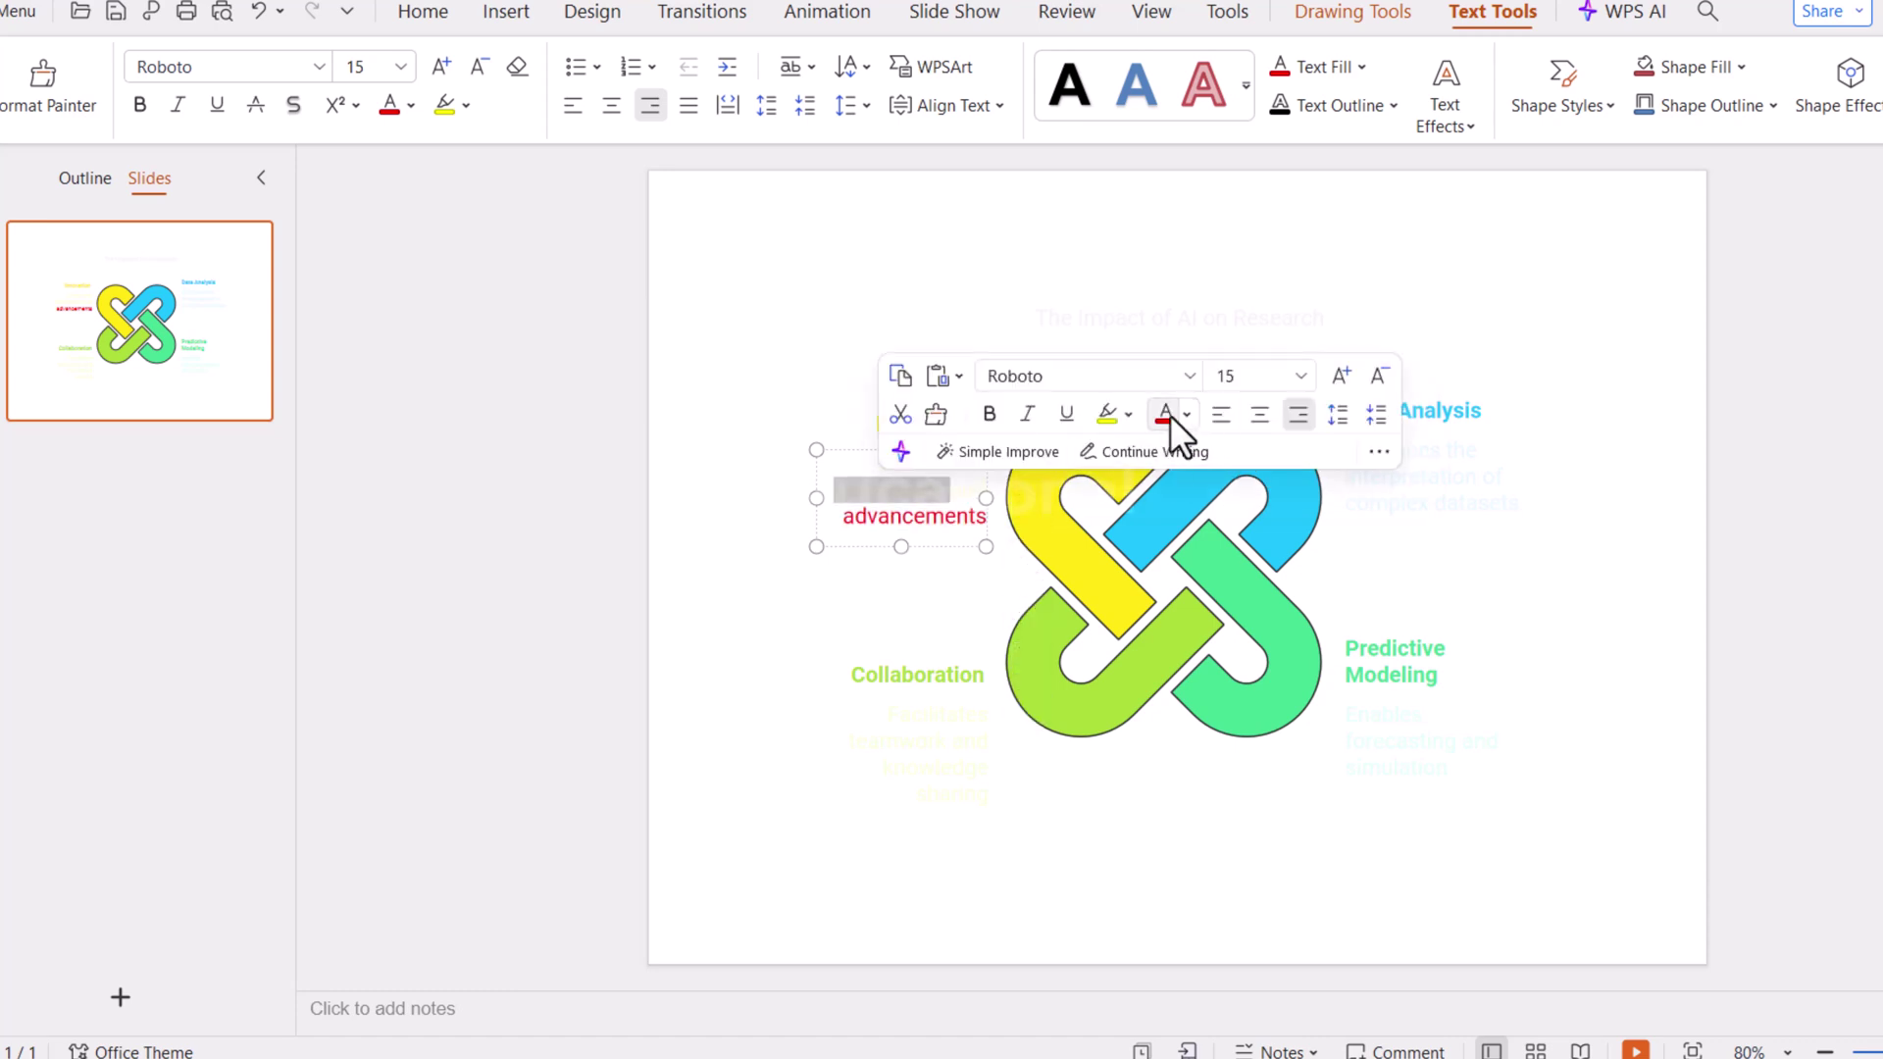
pyautogui.click(1164, 414)
pyautogui.moveTo(835, 488); pyautogui.dragTo(987, 517)
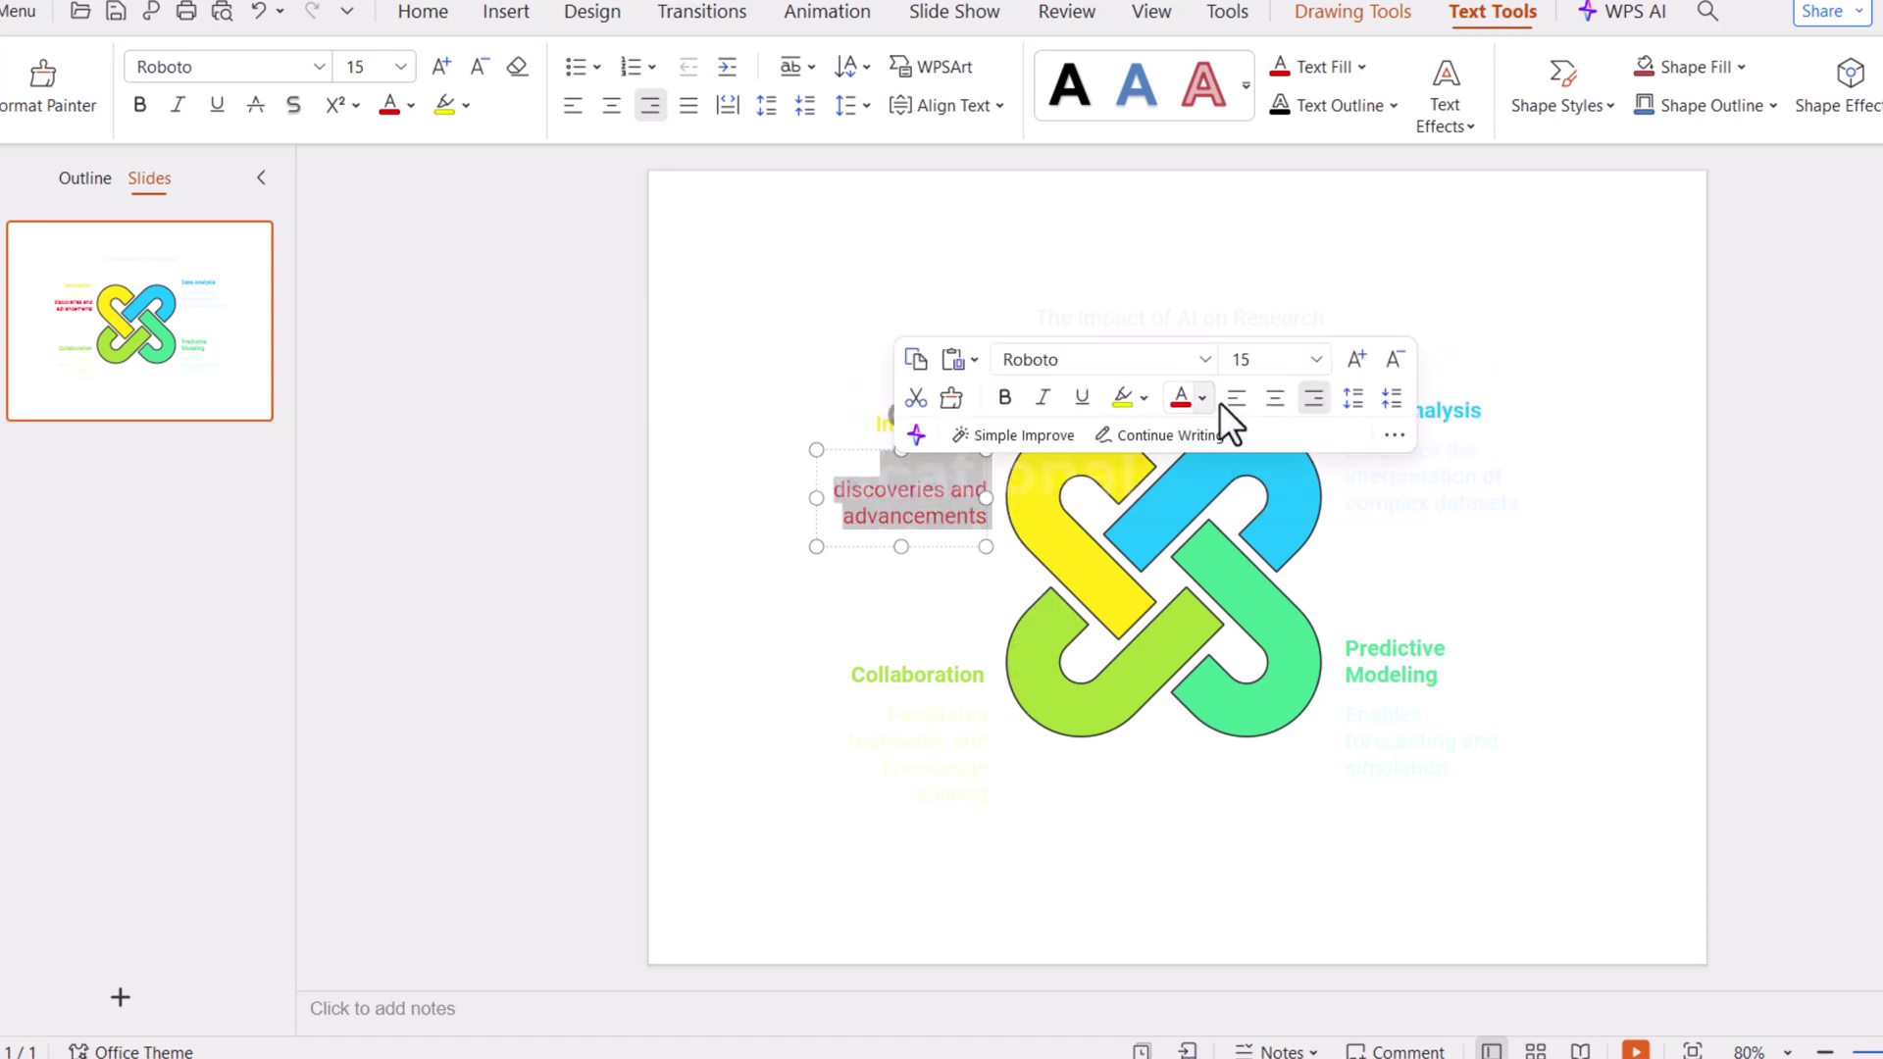
pyautogui.click(883, 637)
# Step: Make the Data Analysis, Predictive Modeling and Collaboration descriptions red
pyautogui.doubleClick(1428, 485)
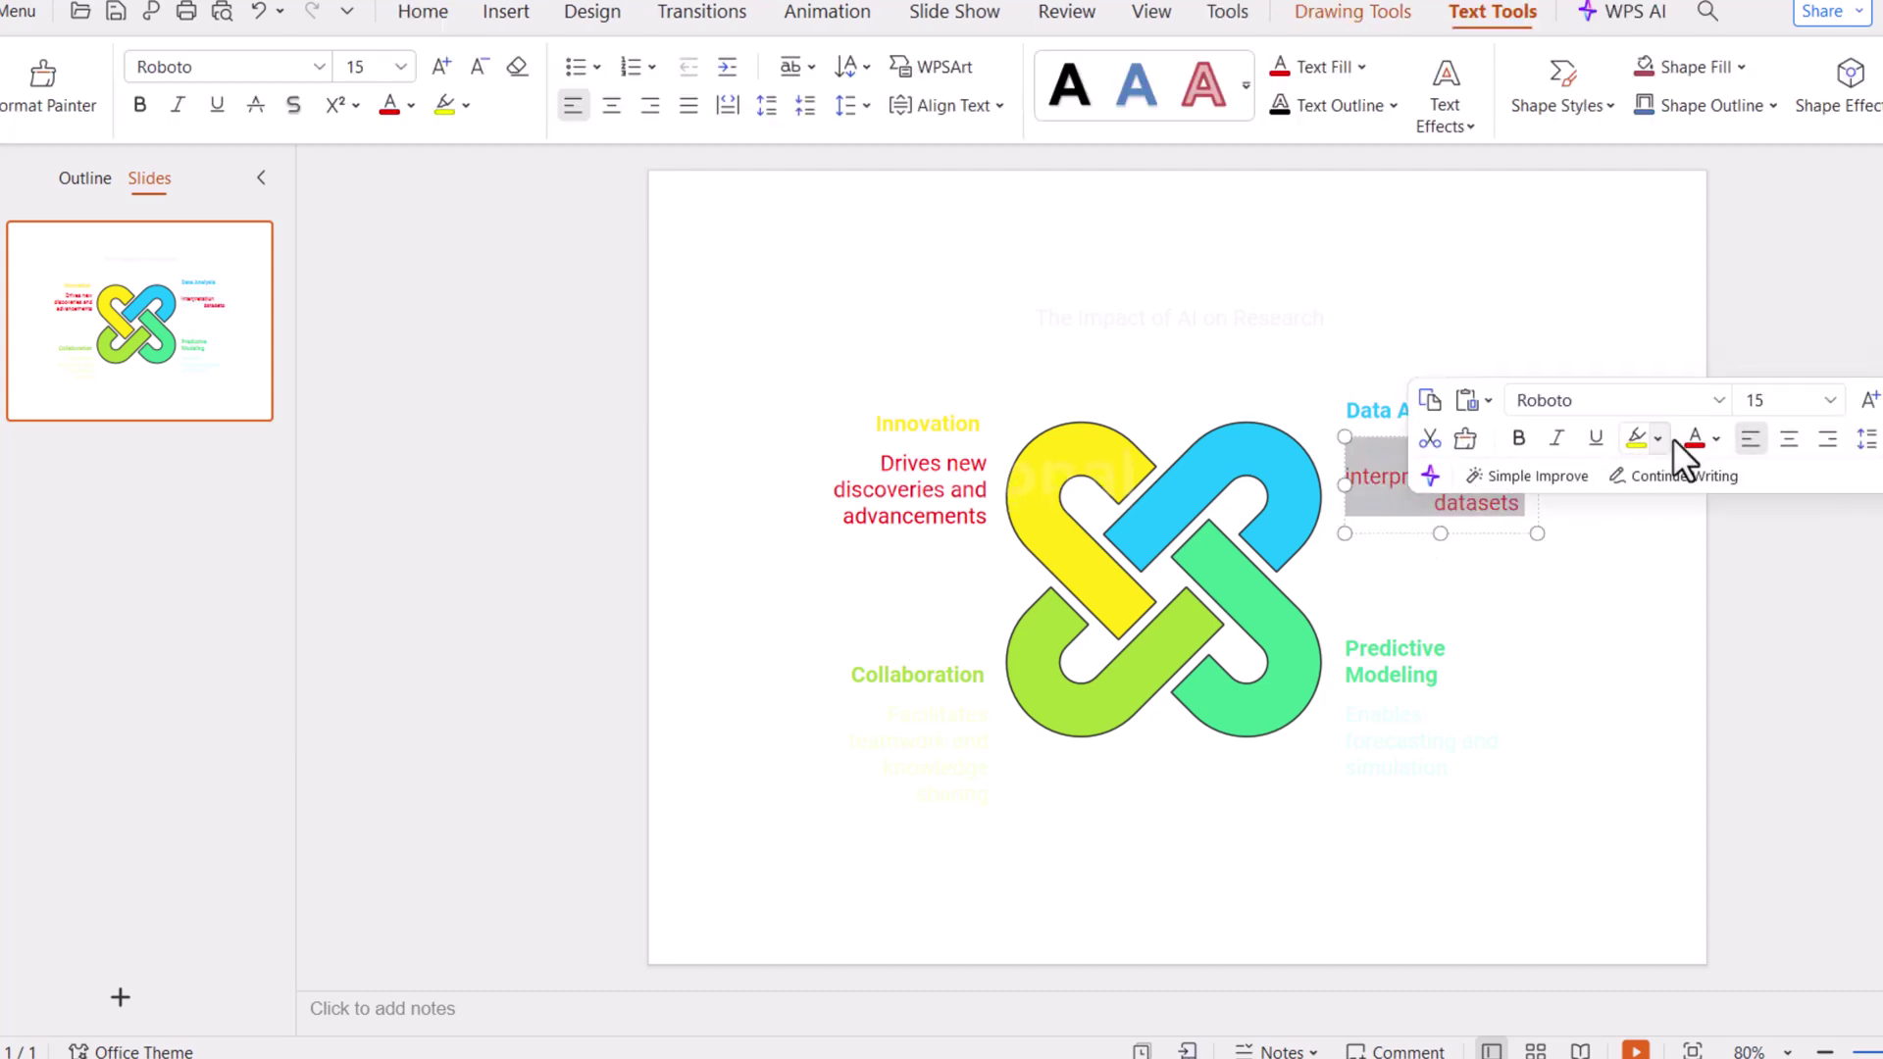
pyautogui.click(1682, 451)
pyautogui.click(333, 530)
pyautogui.doubleClick(1411, 735)
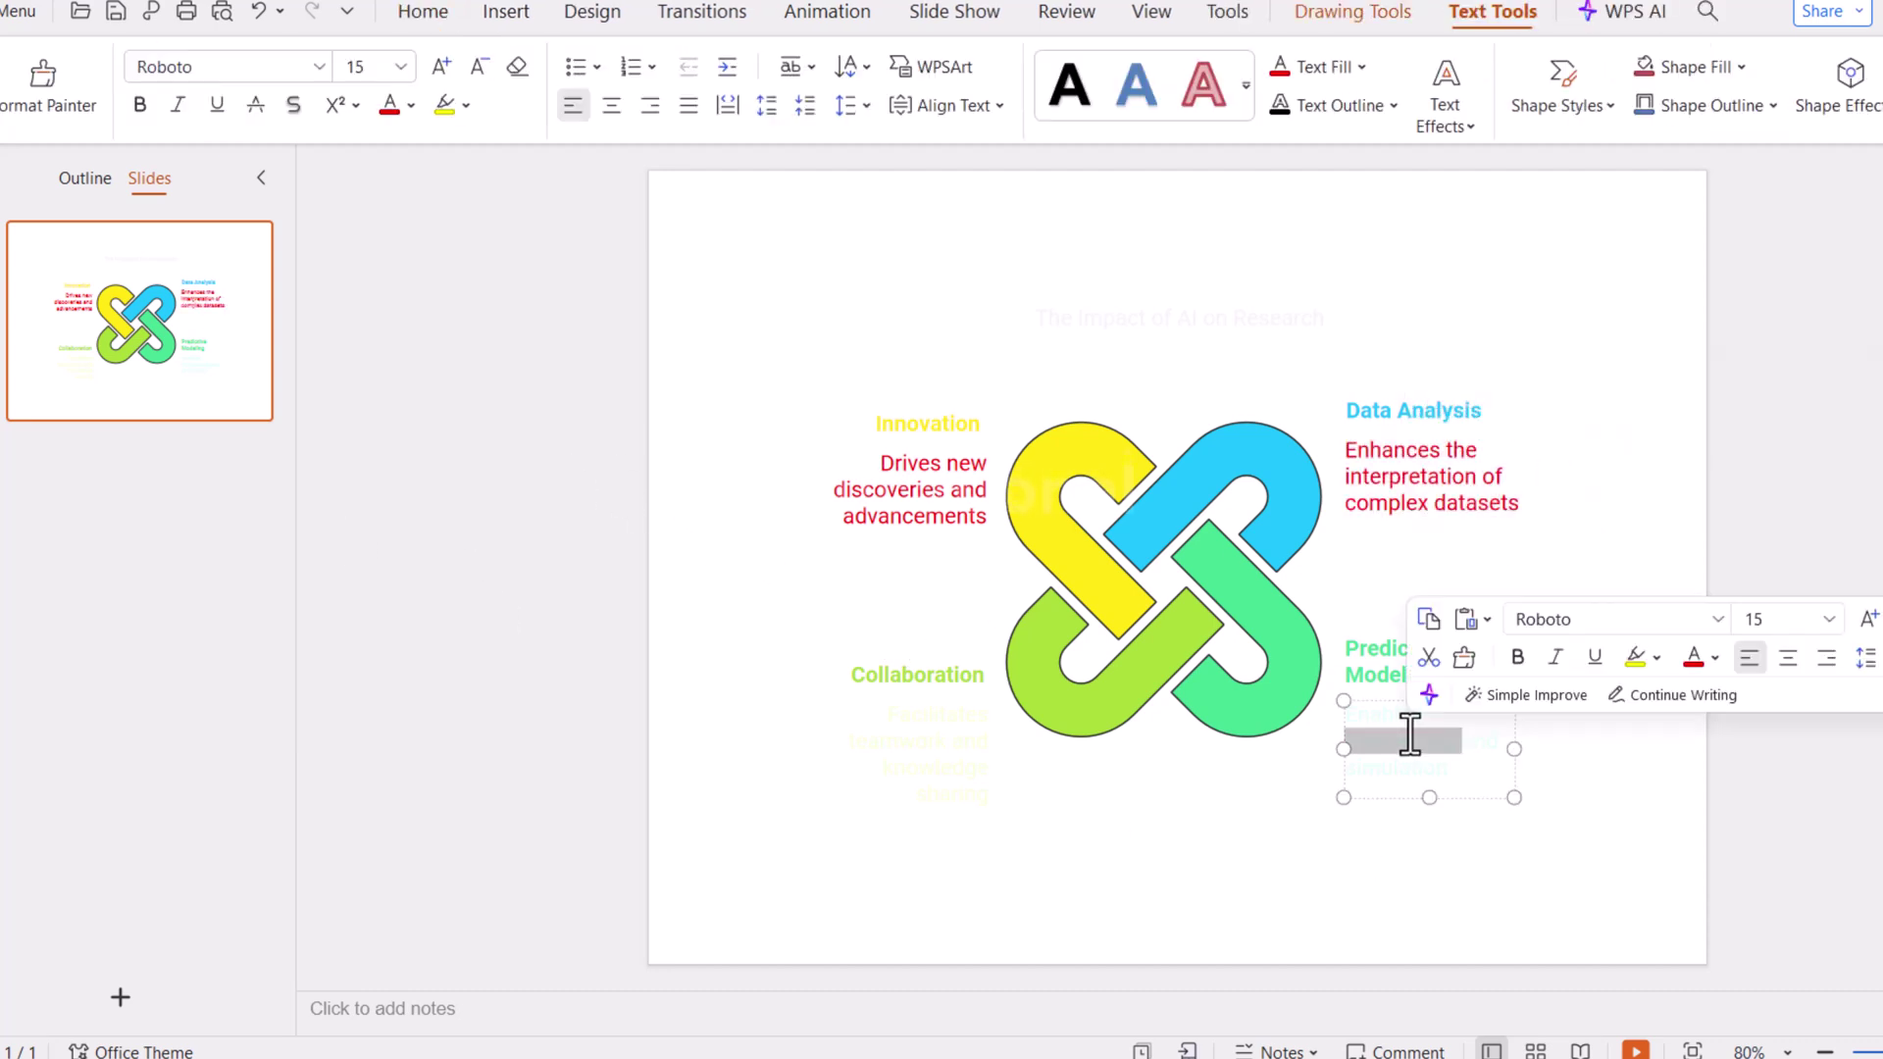
pyautogui.click(1696, 658)
pyautogui.doubleClick(933, 756)
pyautogui.tripleClick(895, 750)
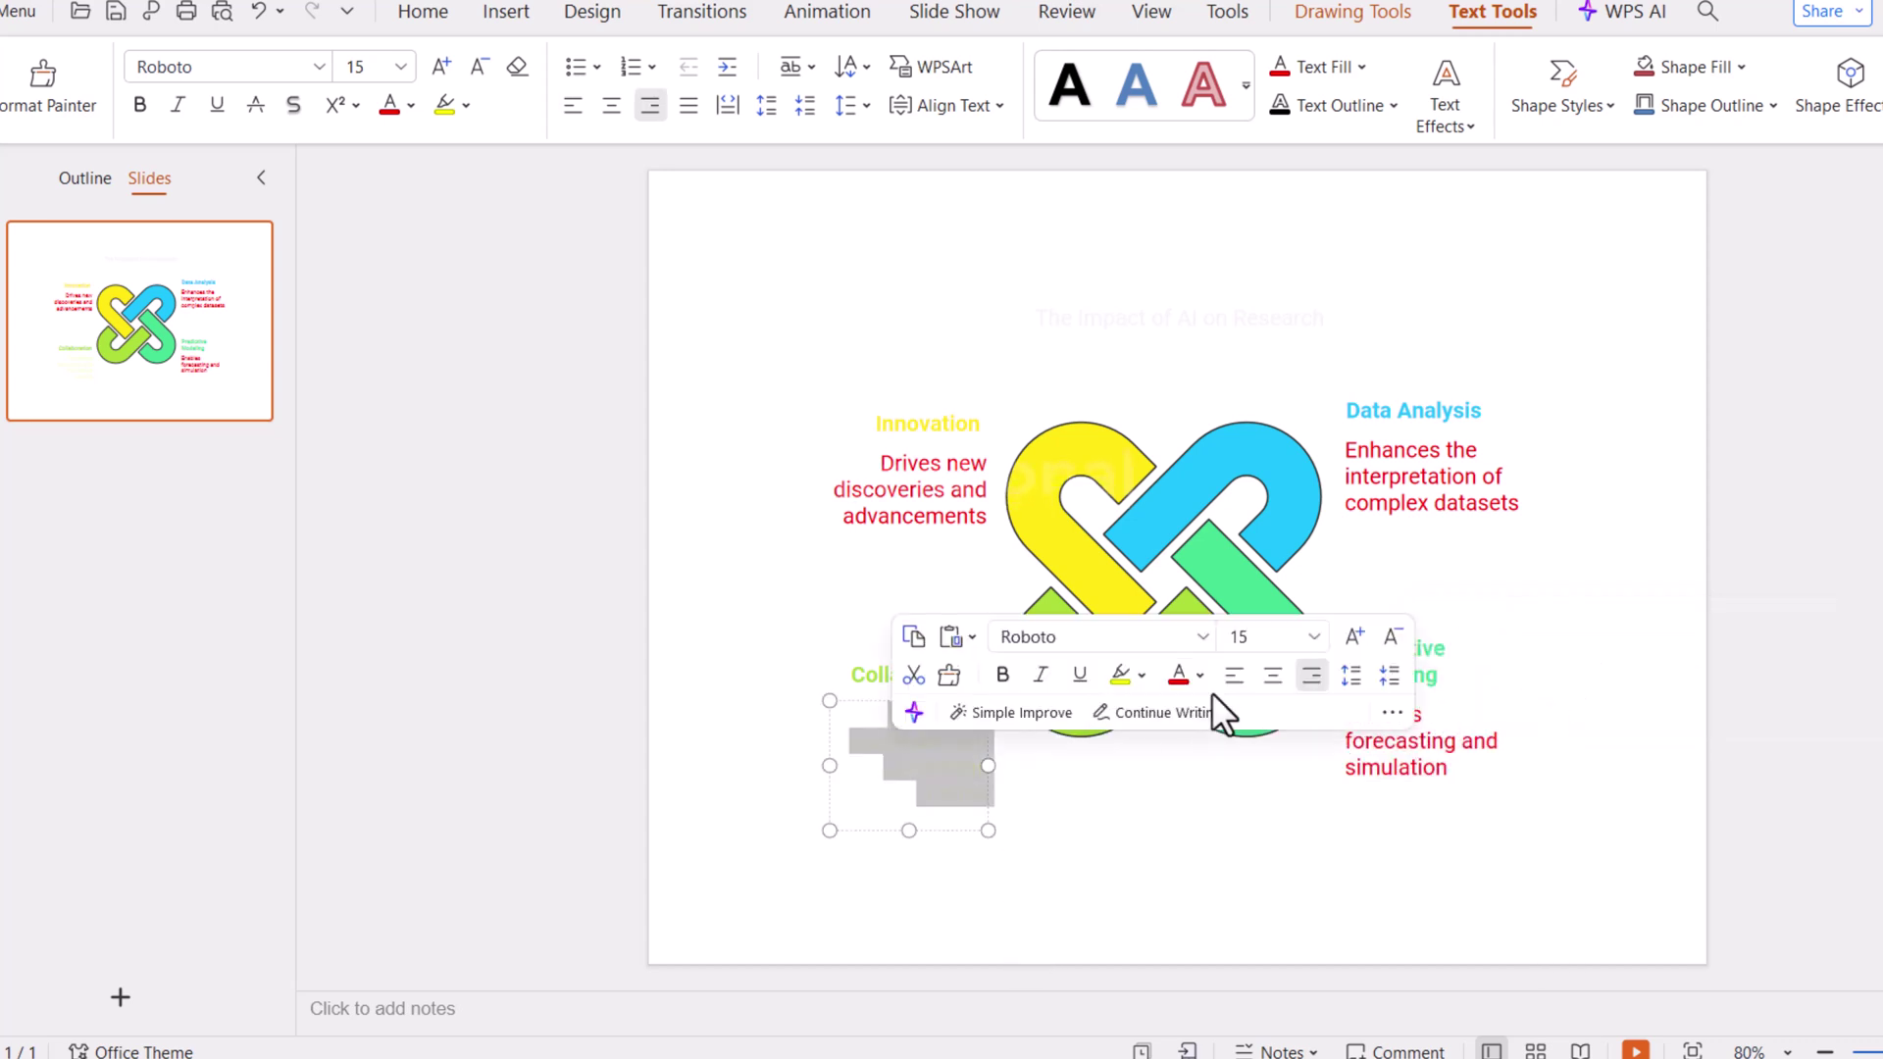
pyautogui.click(1127, 672)
# Step: Make the slide 1 title black and widen its text box
pyautogui.click(1158, 307)
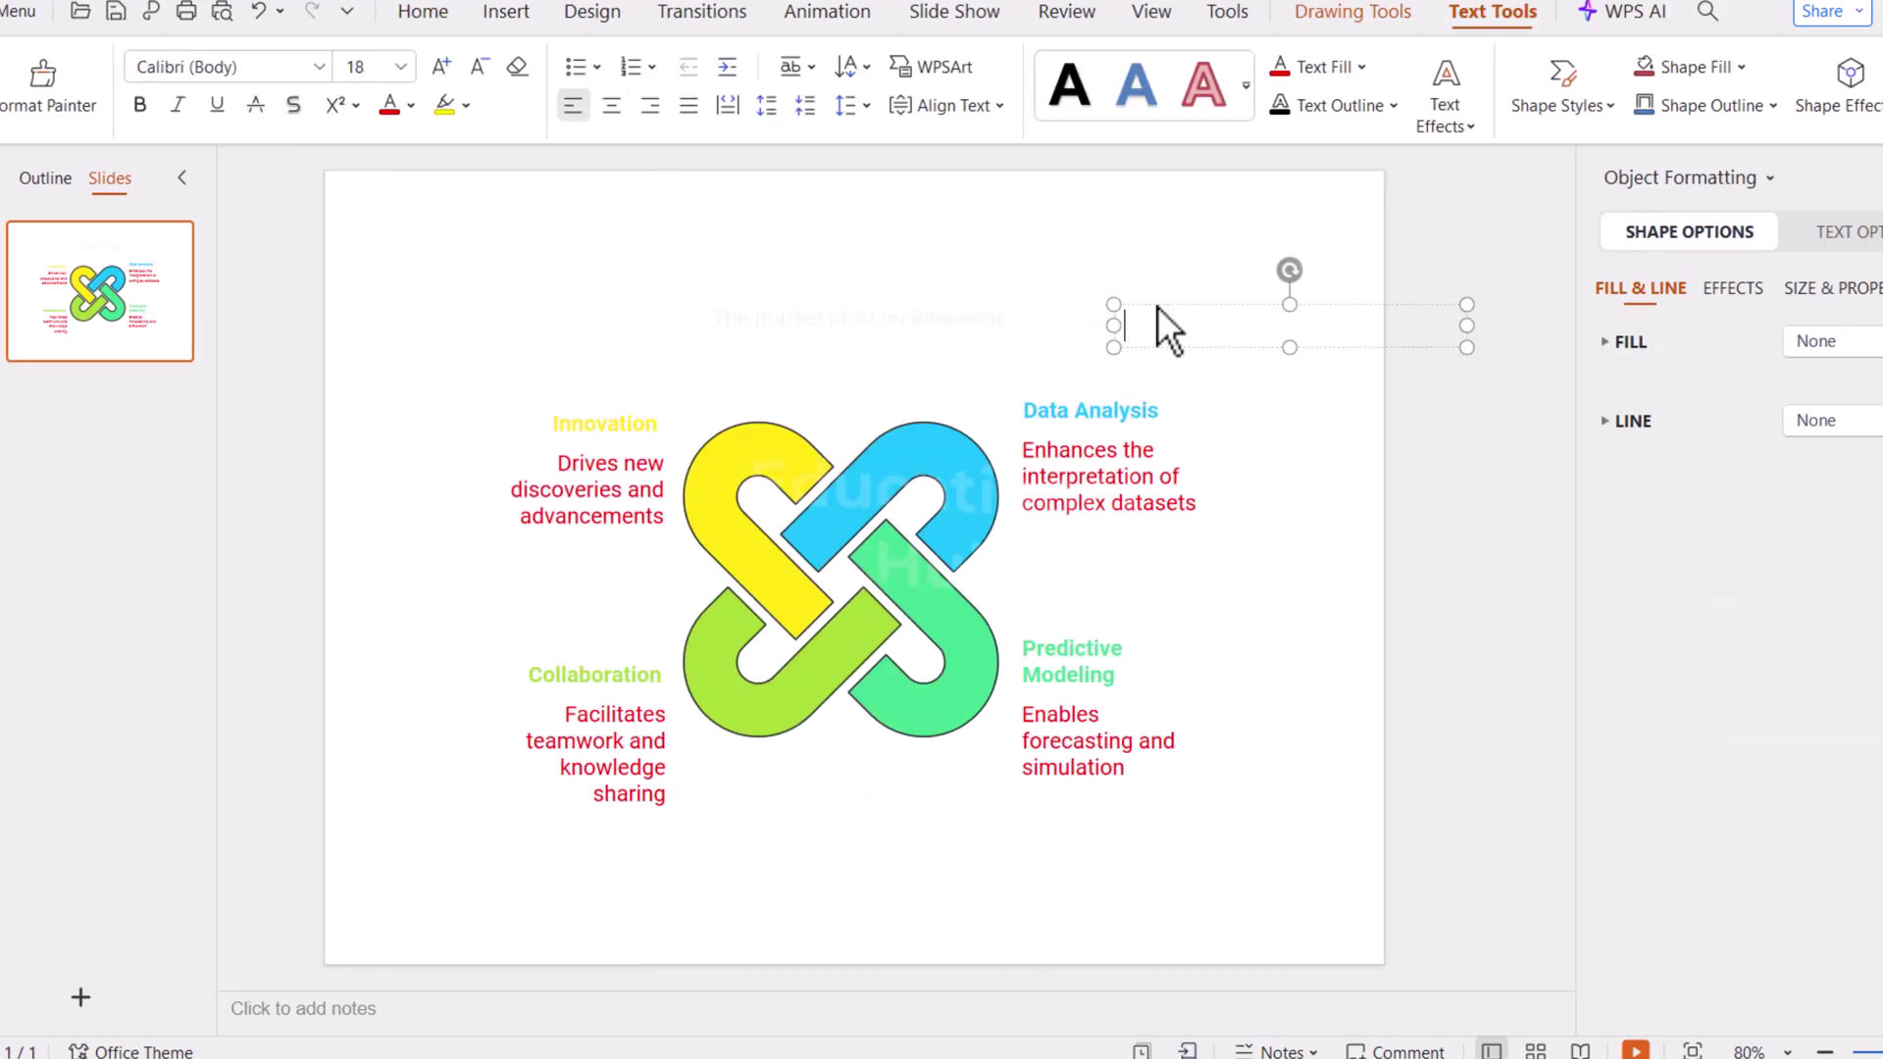
pyautogui.doubleClick(856, 321)
pyautogui.click(1159, 246)
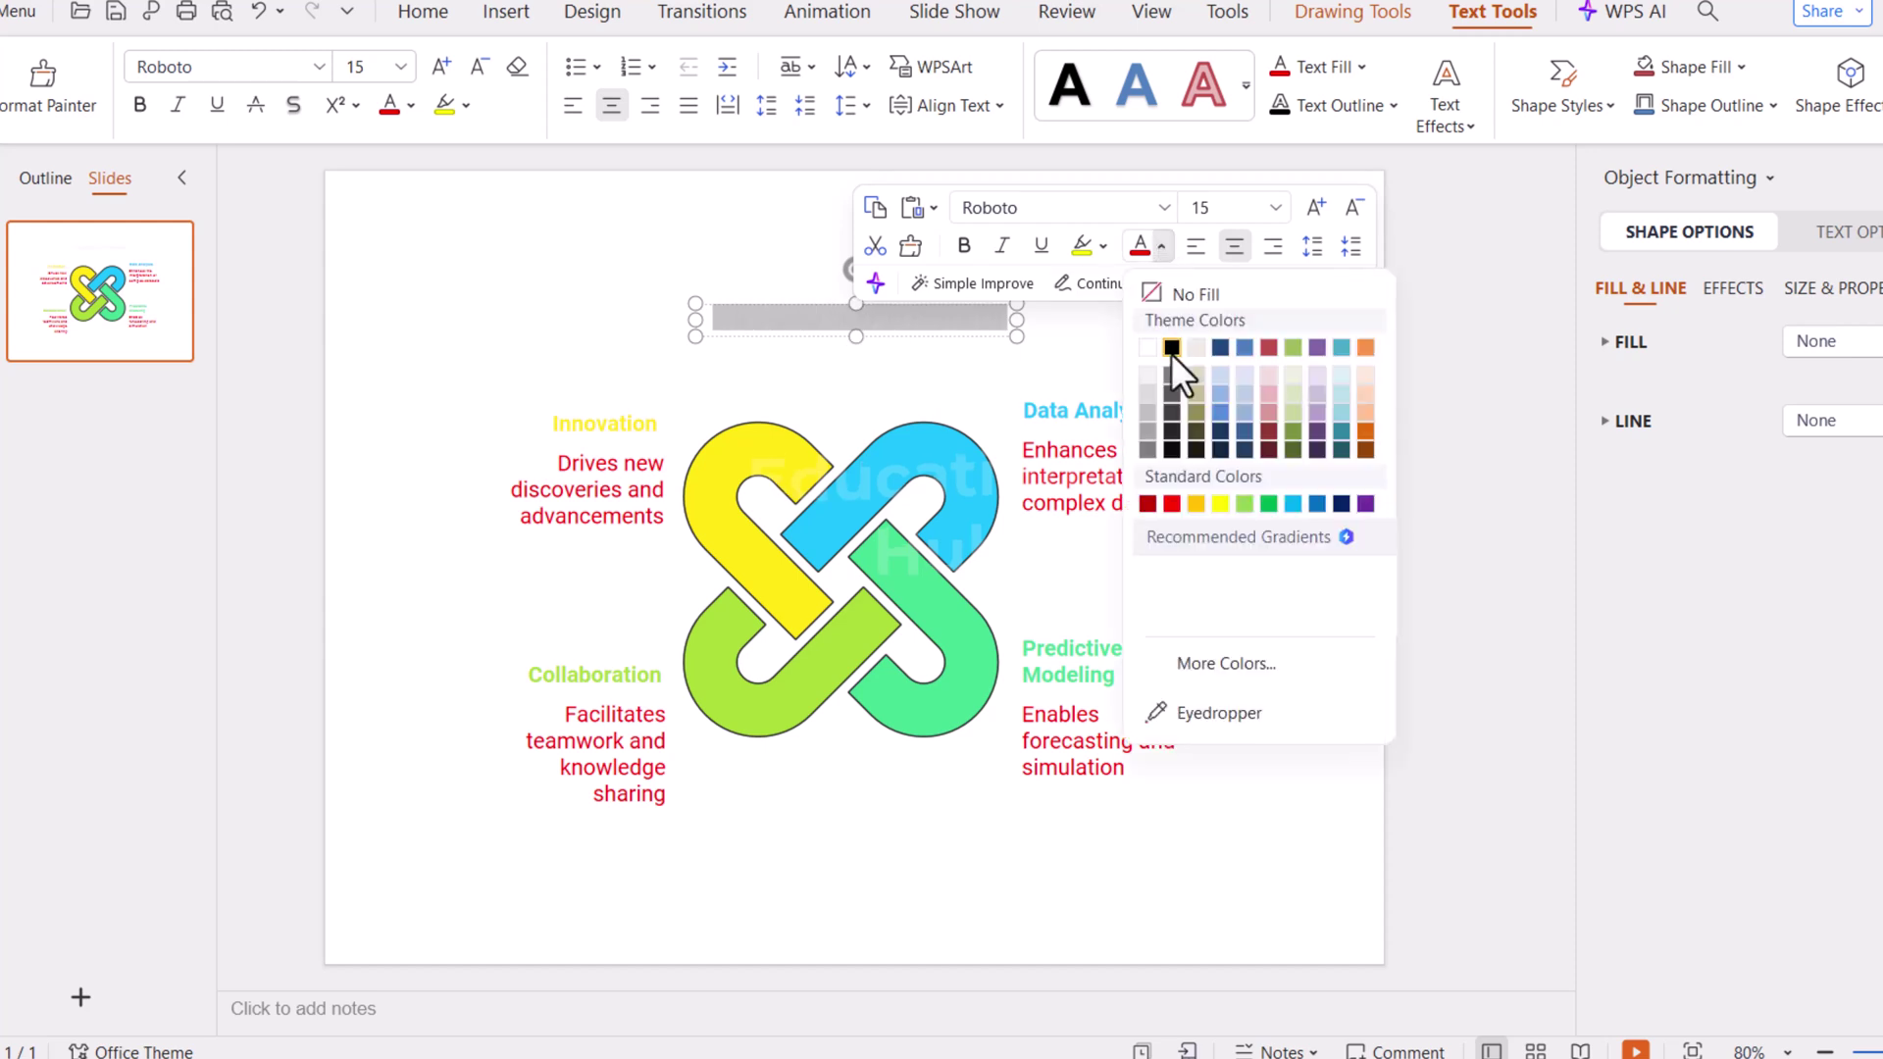
pyautogui.click(1171, 354)
pyautogui.click(629, 323)
pyautogui.click(798, 315)
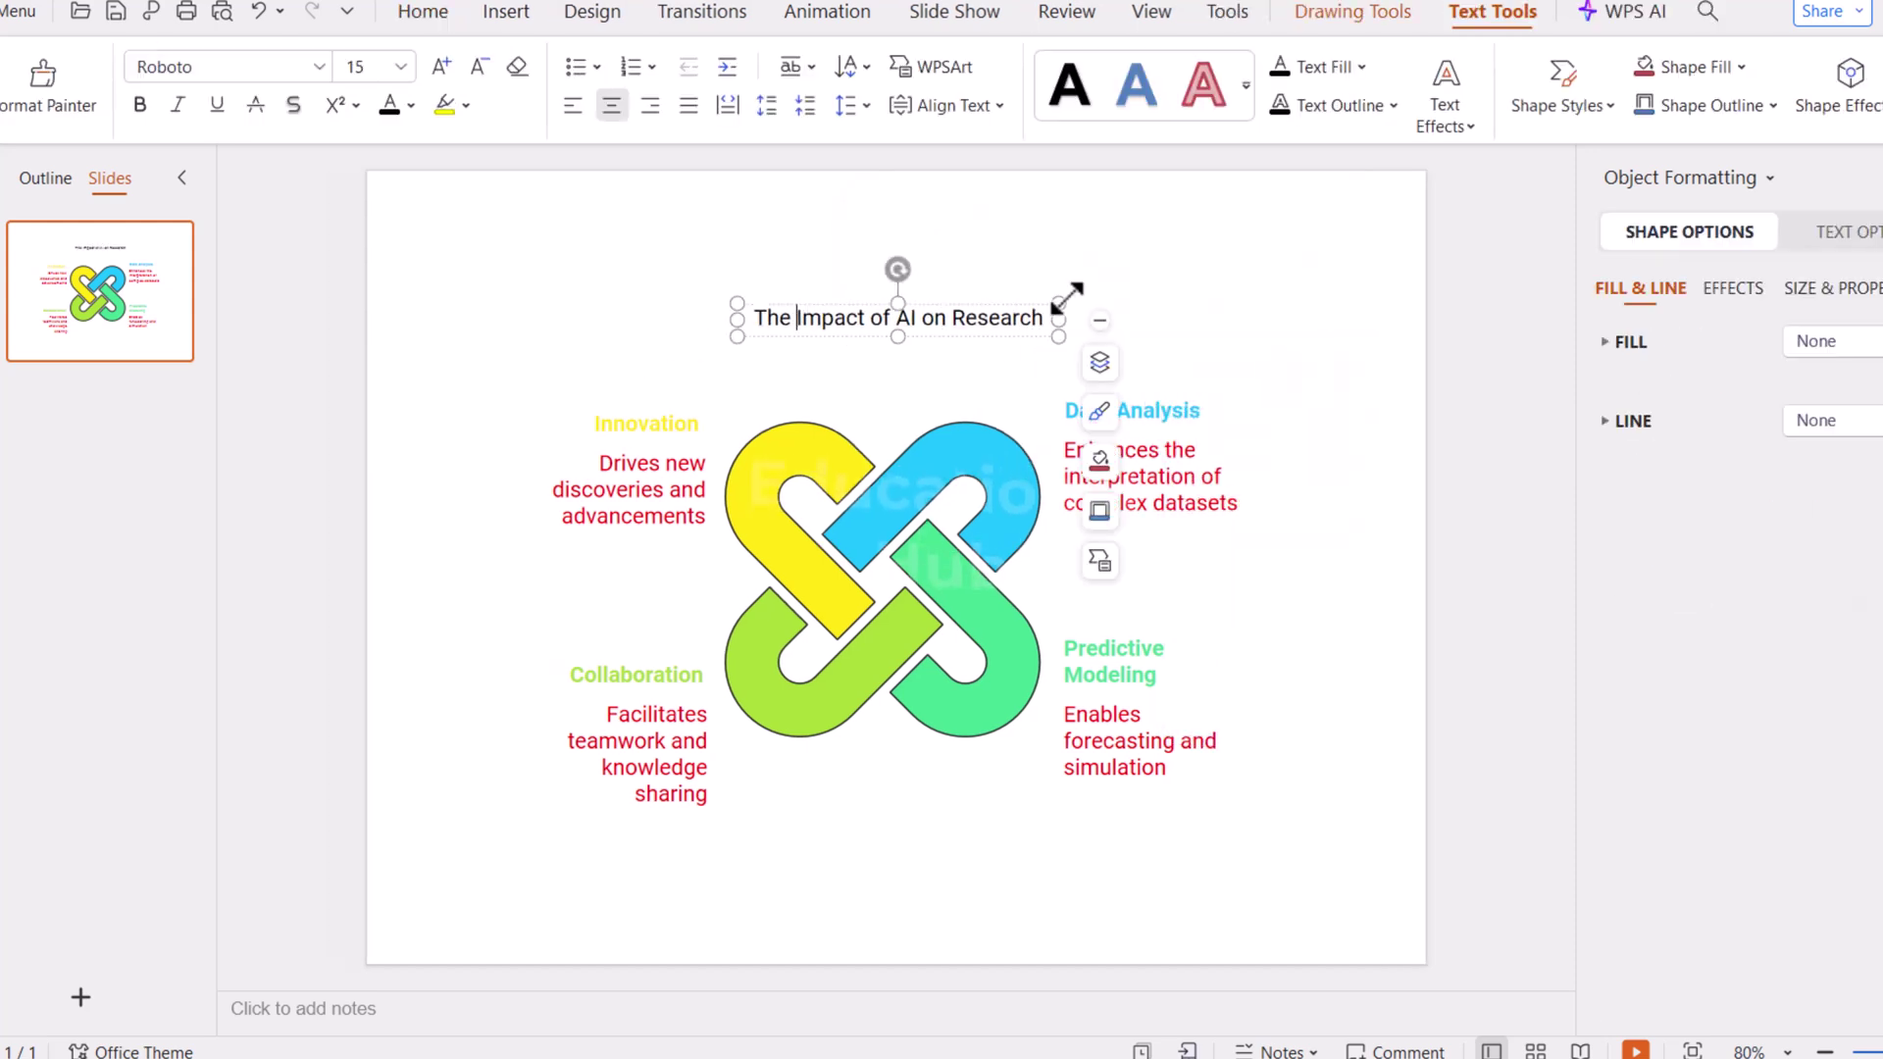
pyautogui.moveTo(1058, 301); pyautogui.dragTo(1176, 242)
# Step: Enlarge the whole 'The Impact of AI on Research' title and insert slide 2
pyautogui.doubleClick(876, 250)
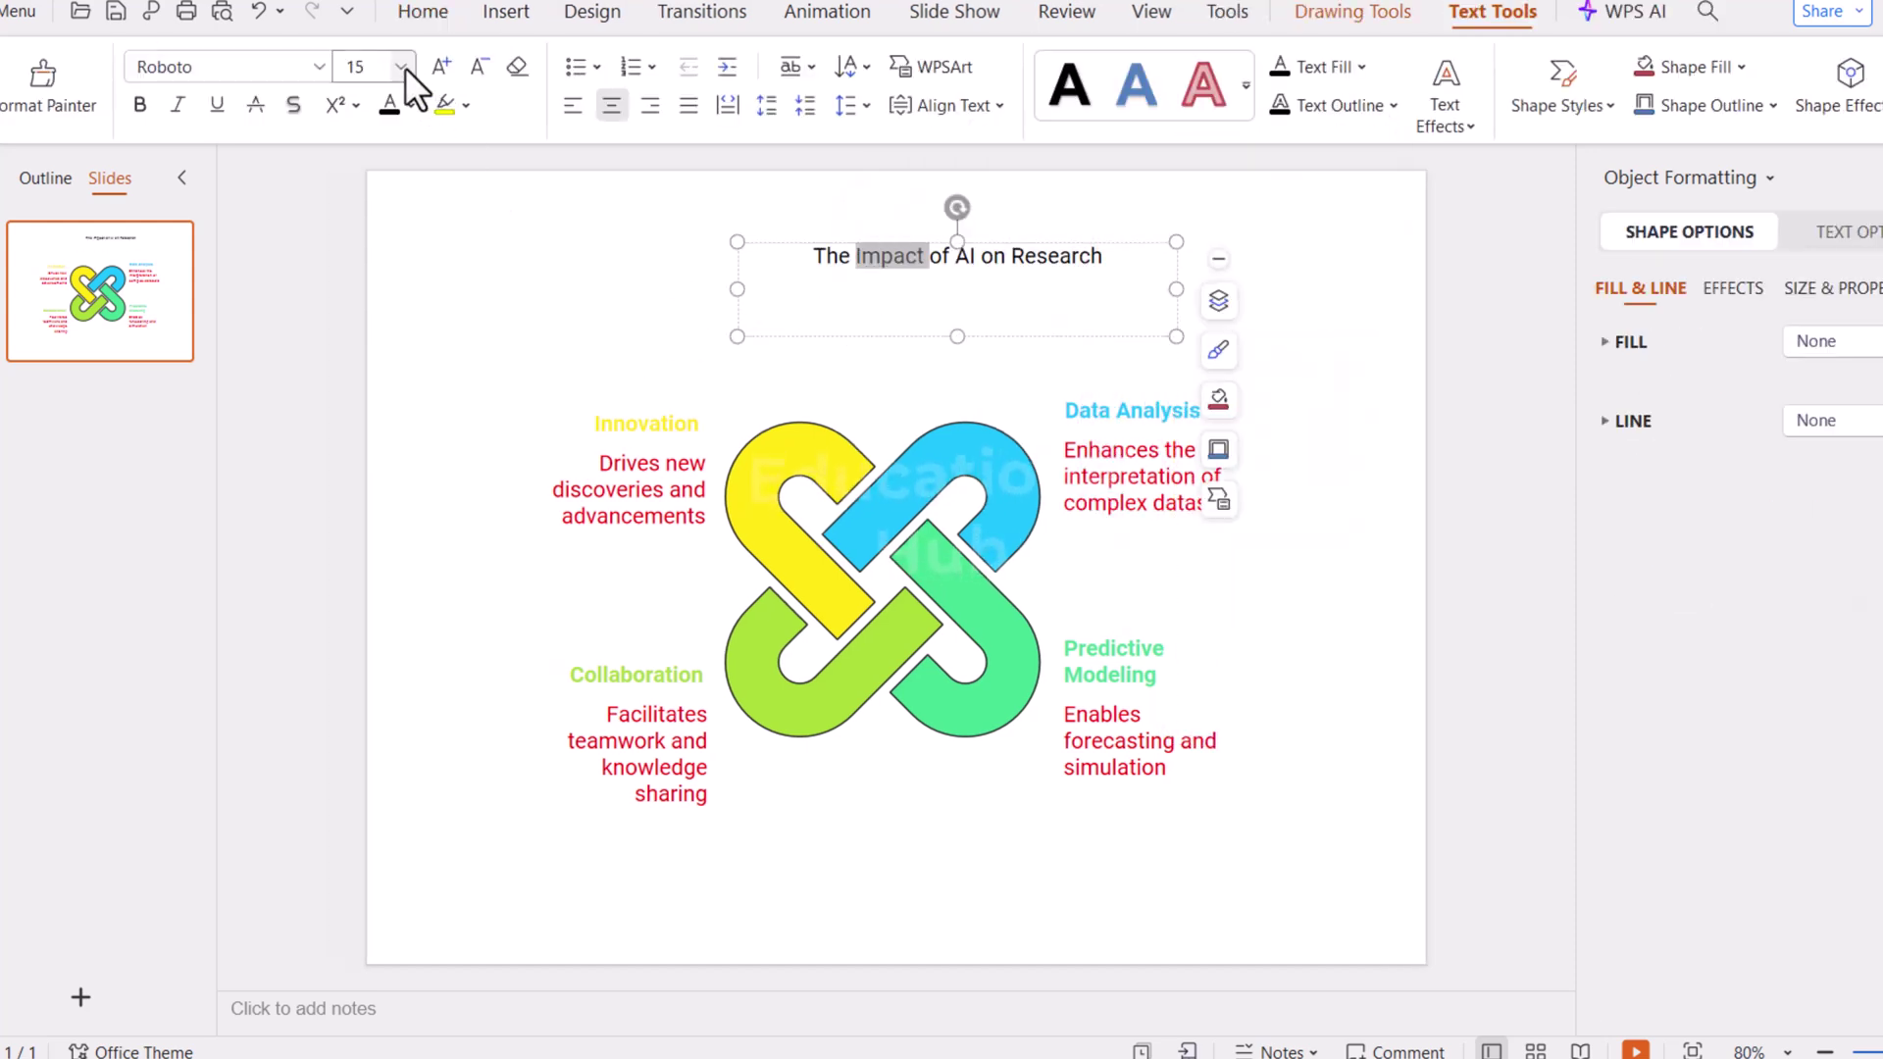
pyautogui.click(399, 66)
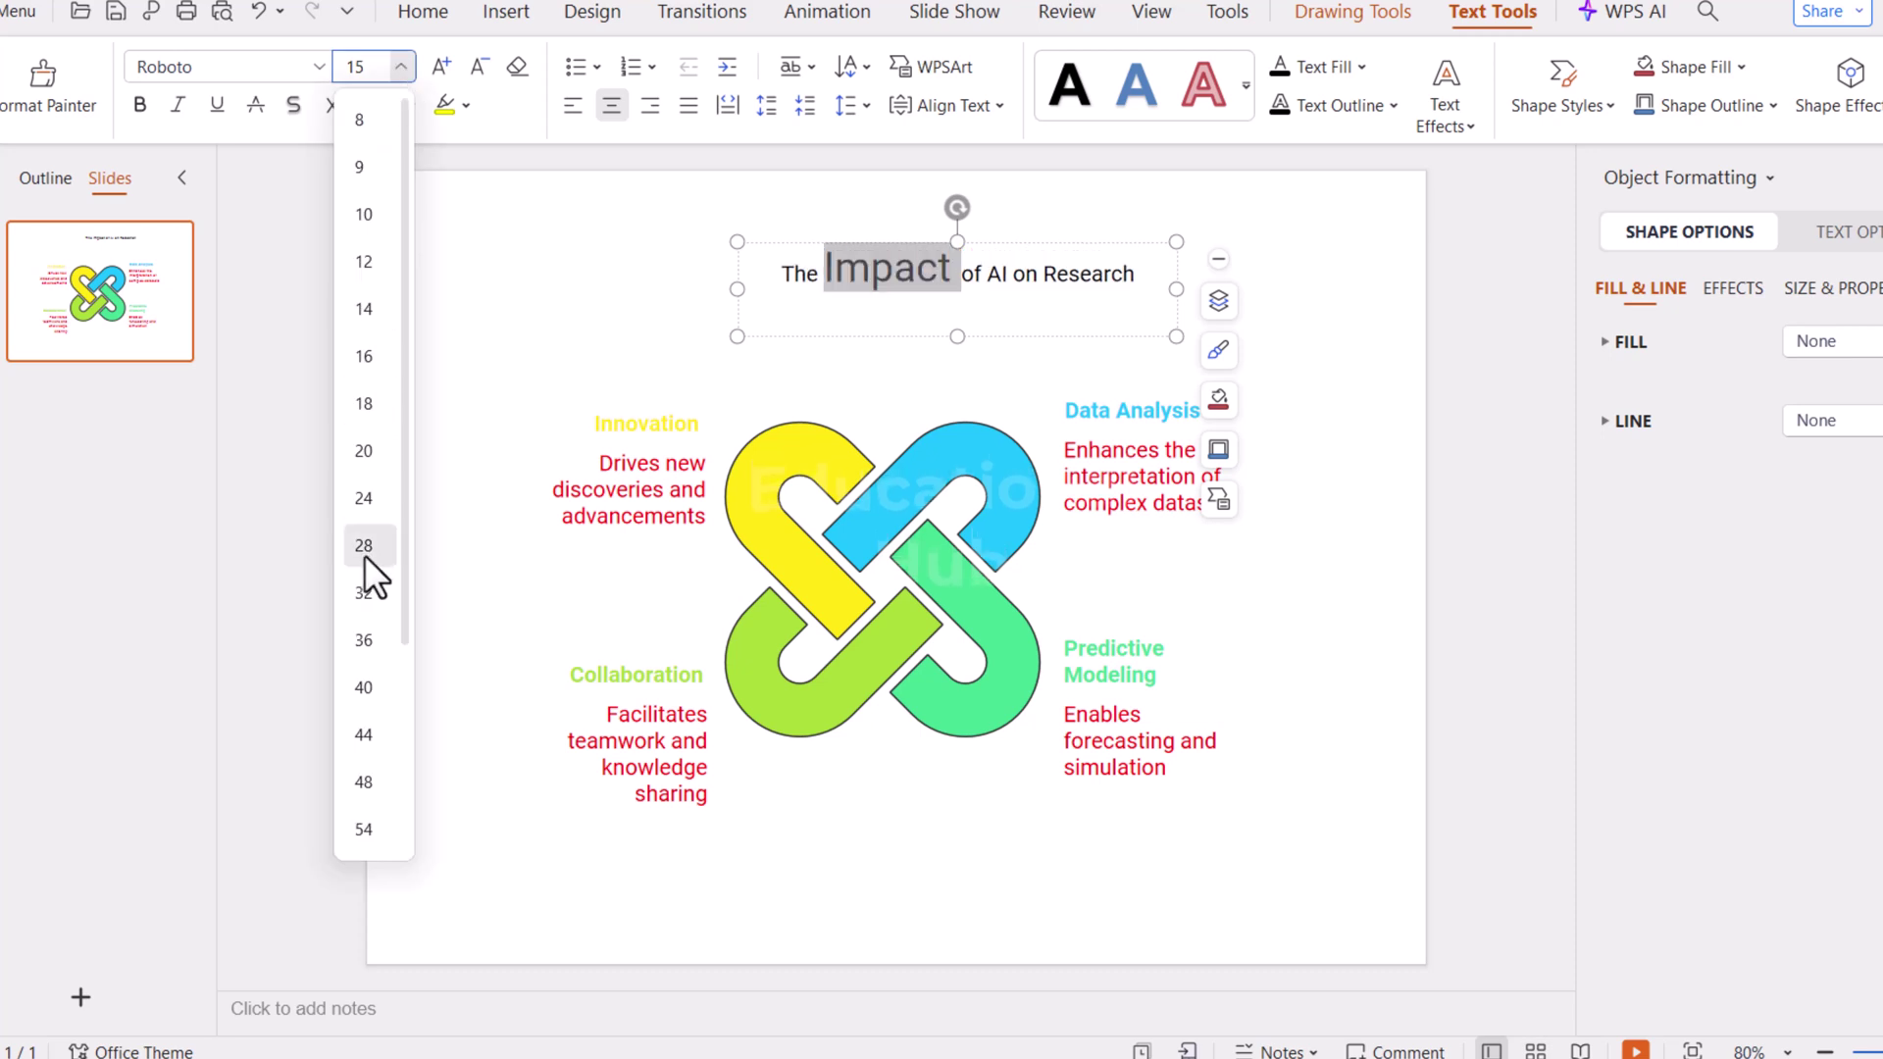
pyautogui.click(372, 306)
pyautogui.click(863, 261)
pyautogui.moveTo(816, 256); pyautogui.dragTo(999, 266)
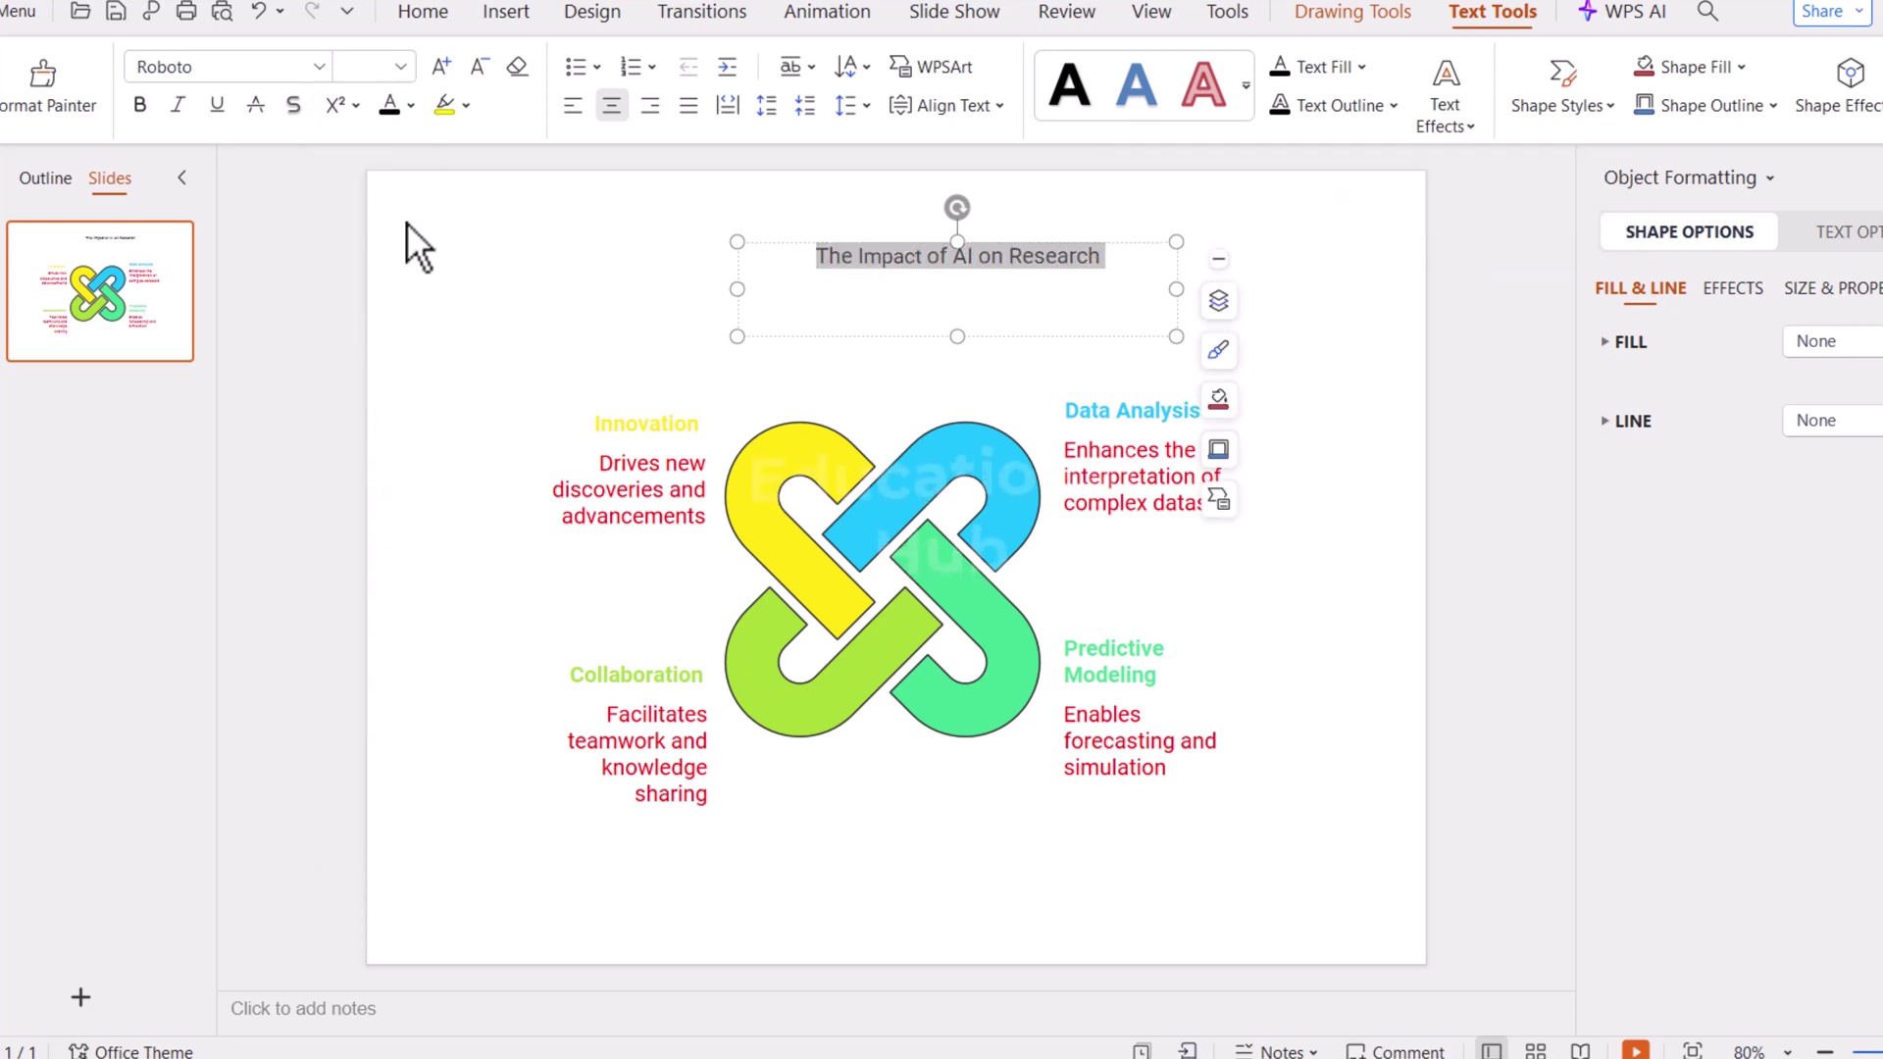
pyautogui.click(399, 67)
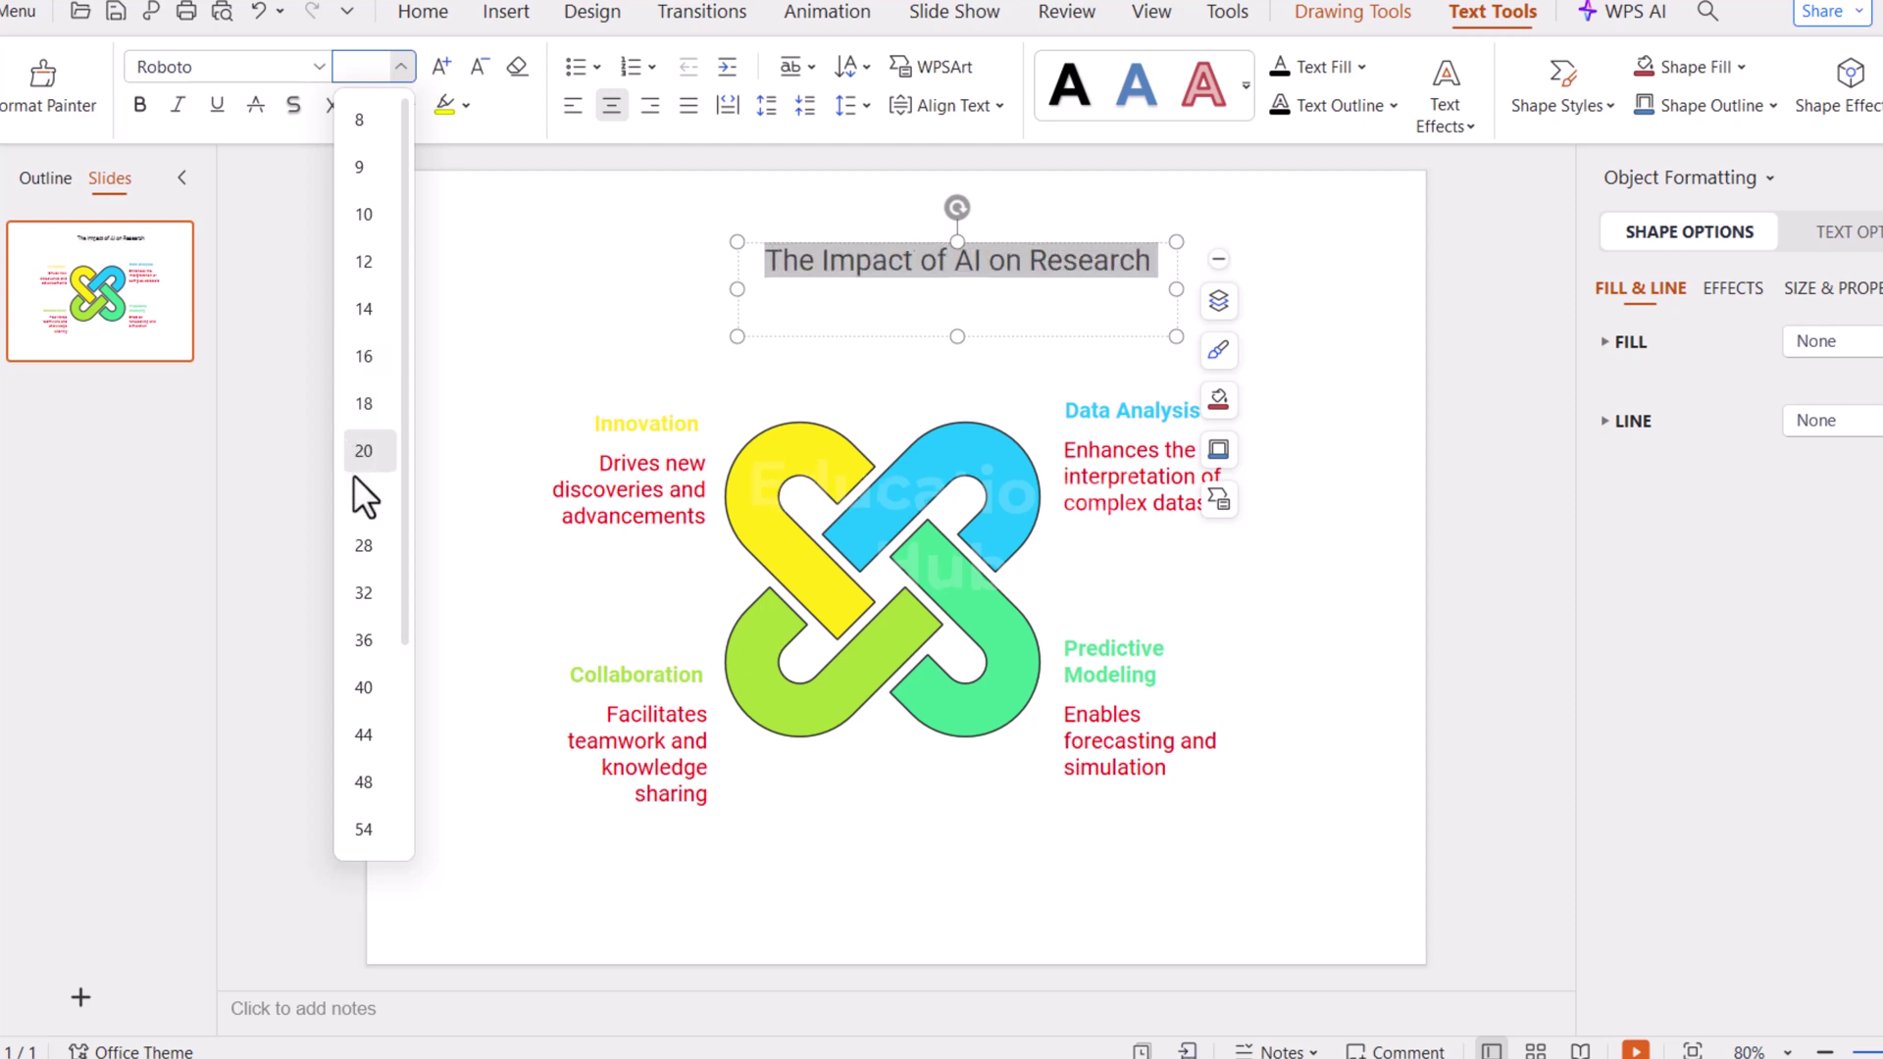
pyautogui.click(687, 105)
pyautogui.click(399, 66)
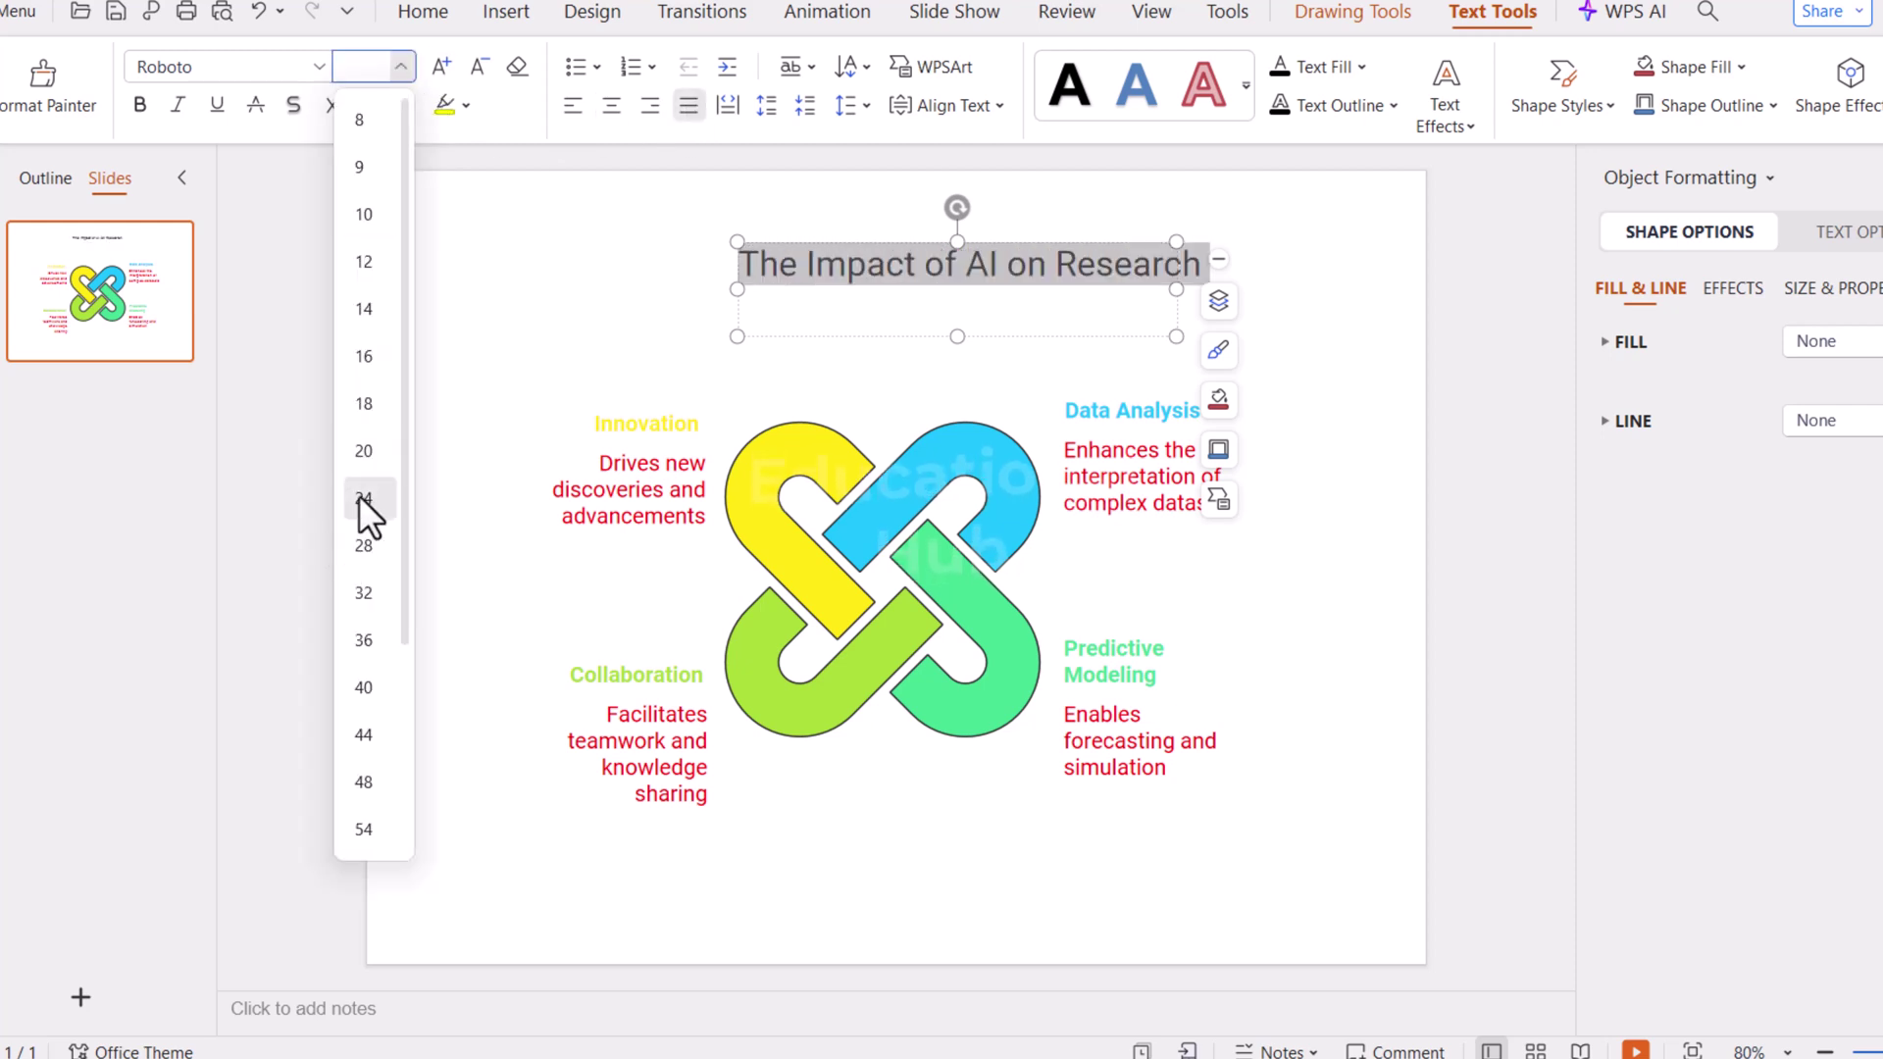
pyautogui.click(357, 457)
pyautogui.click(473, 320)
pyautogui.click(141, 365)
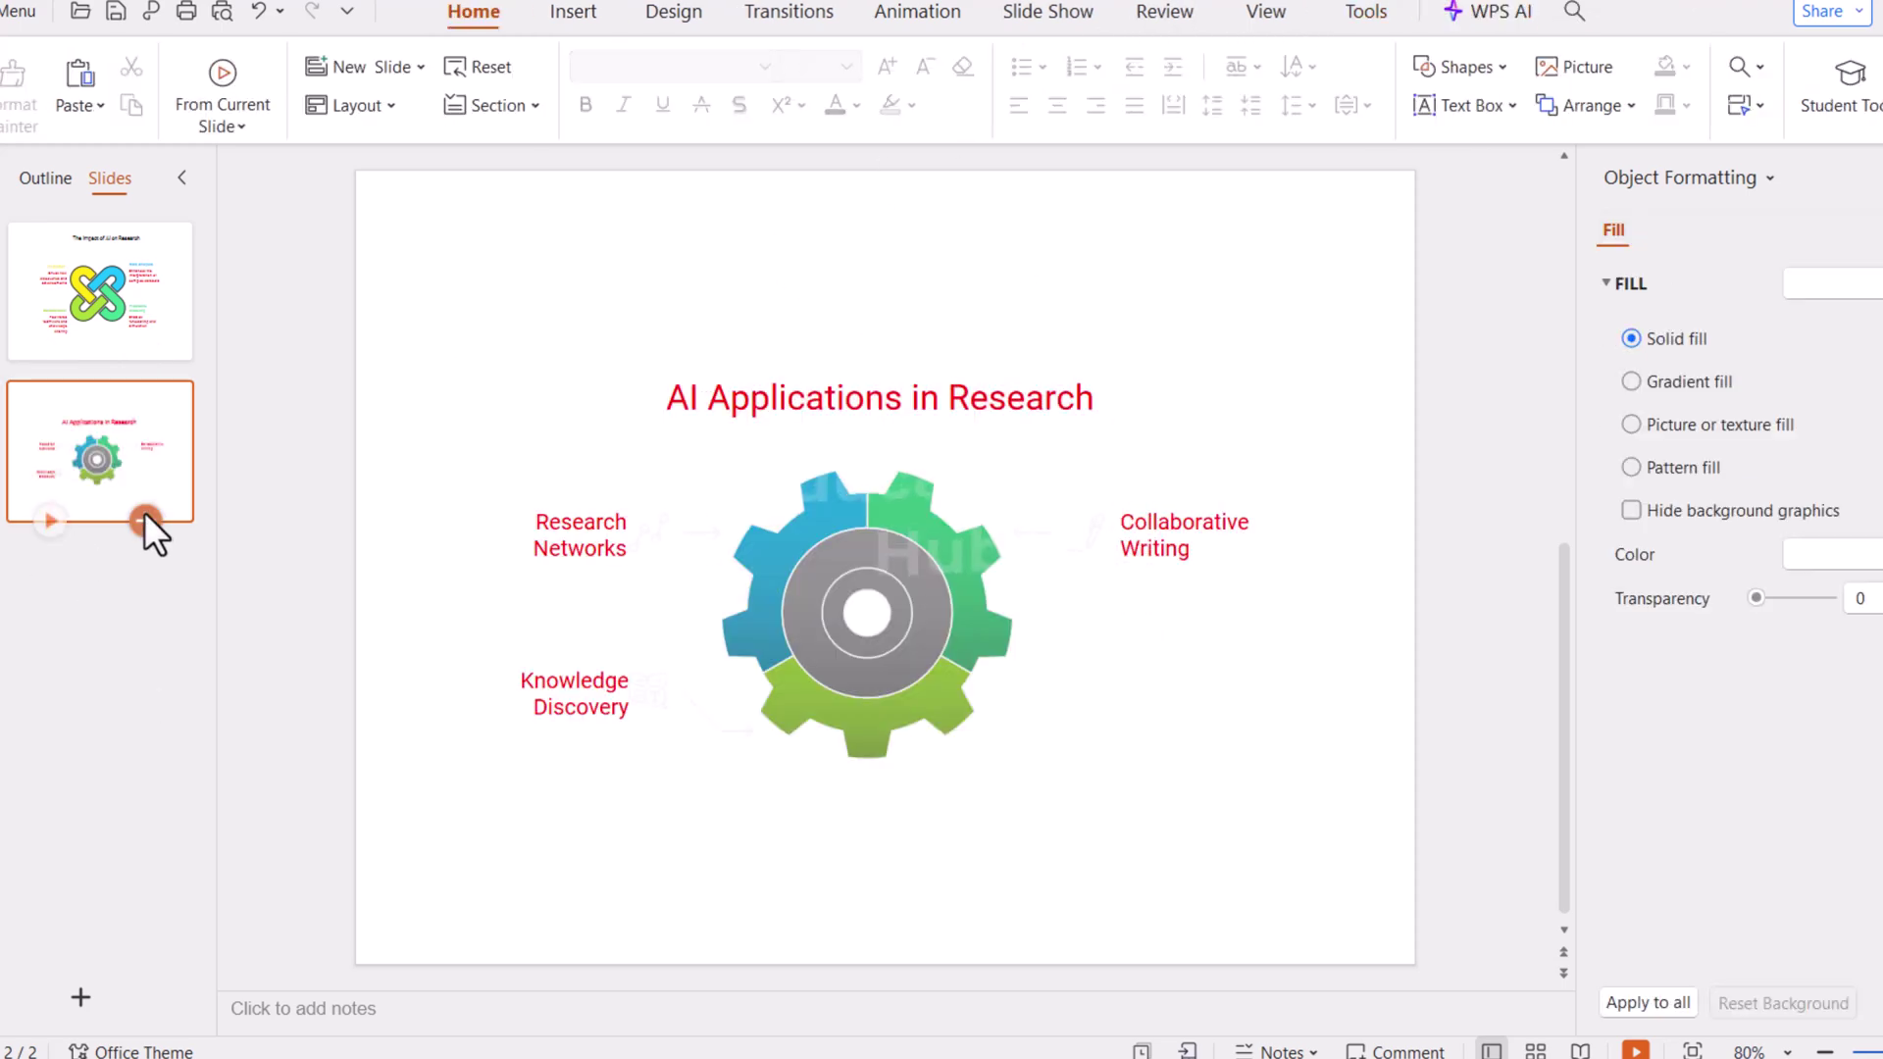
# Step: Open the AI Application Fields export, select all its objects, and add new slides
pyautogui.click(144, 519)
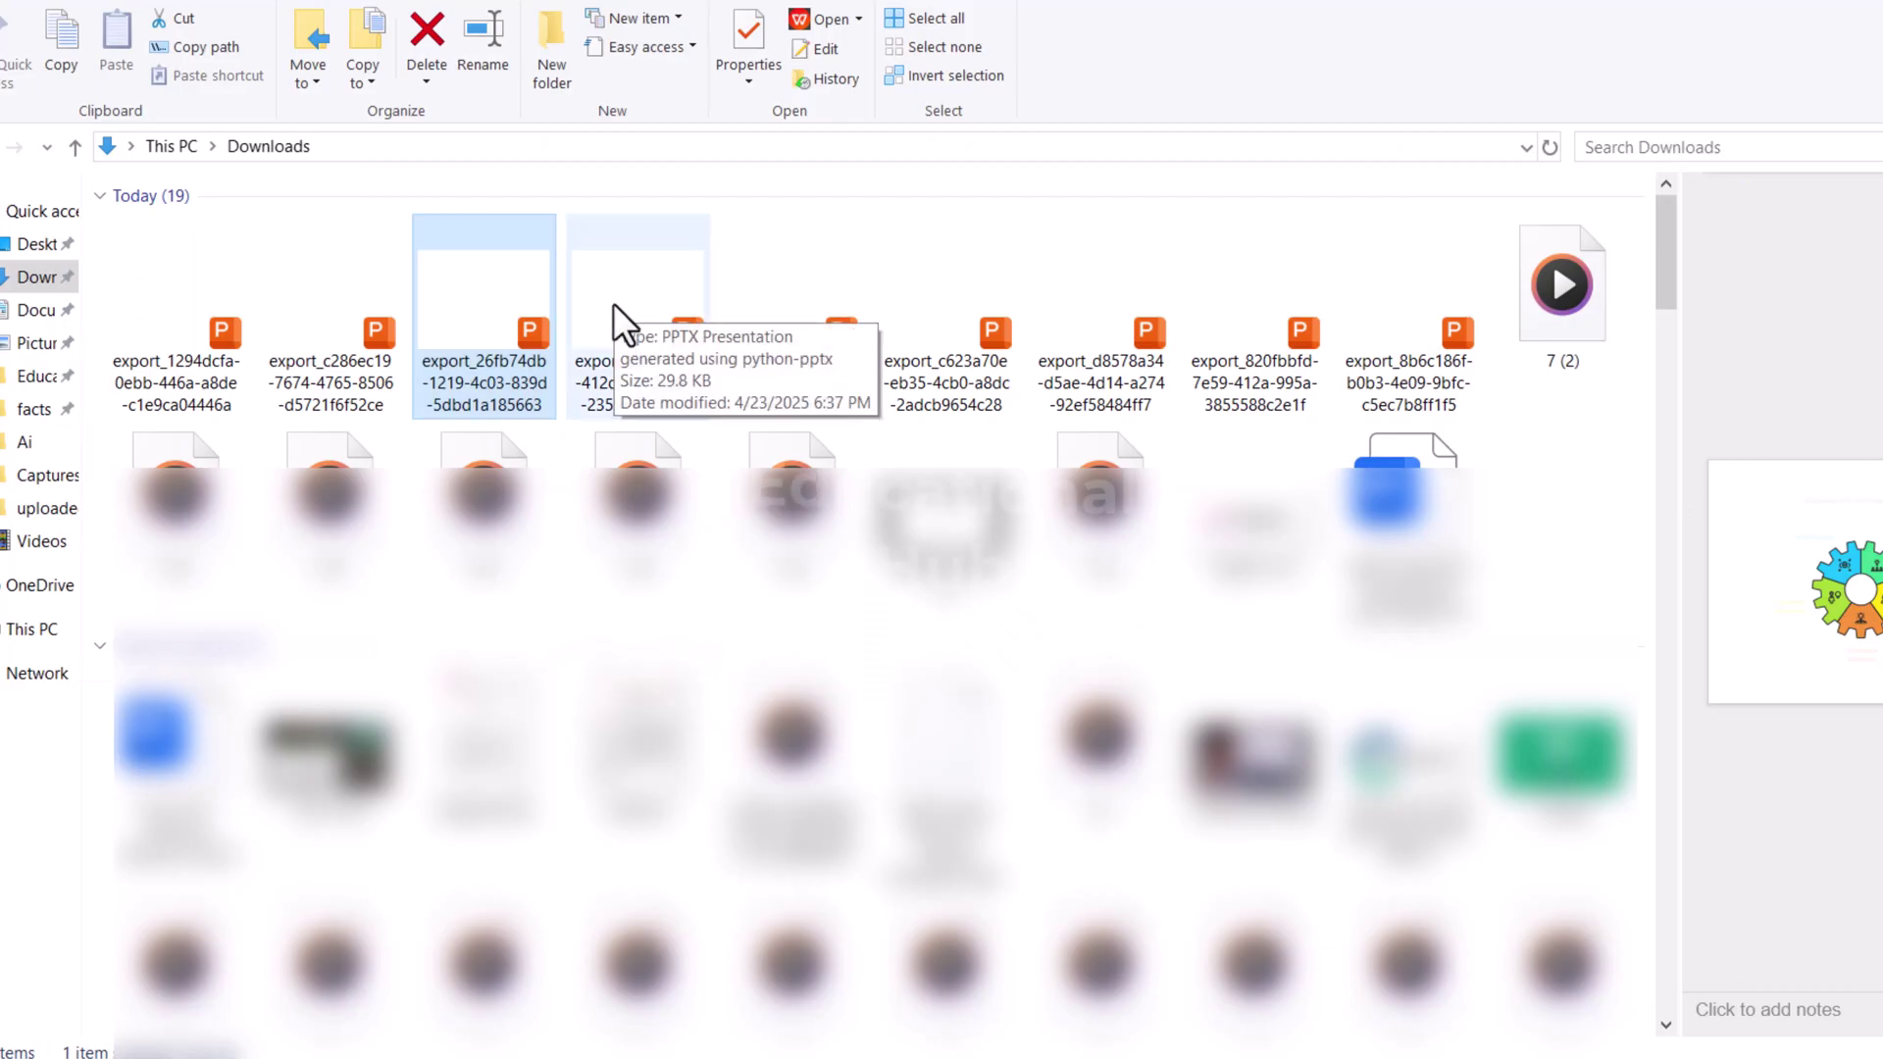
pyautogui.doubleClick(615, 306)
pyautogui.click(964, 662)
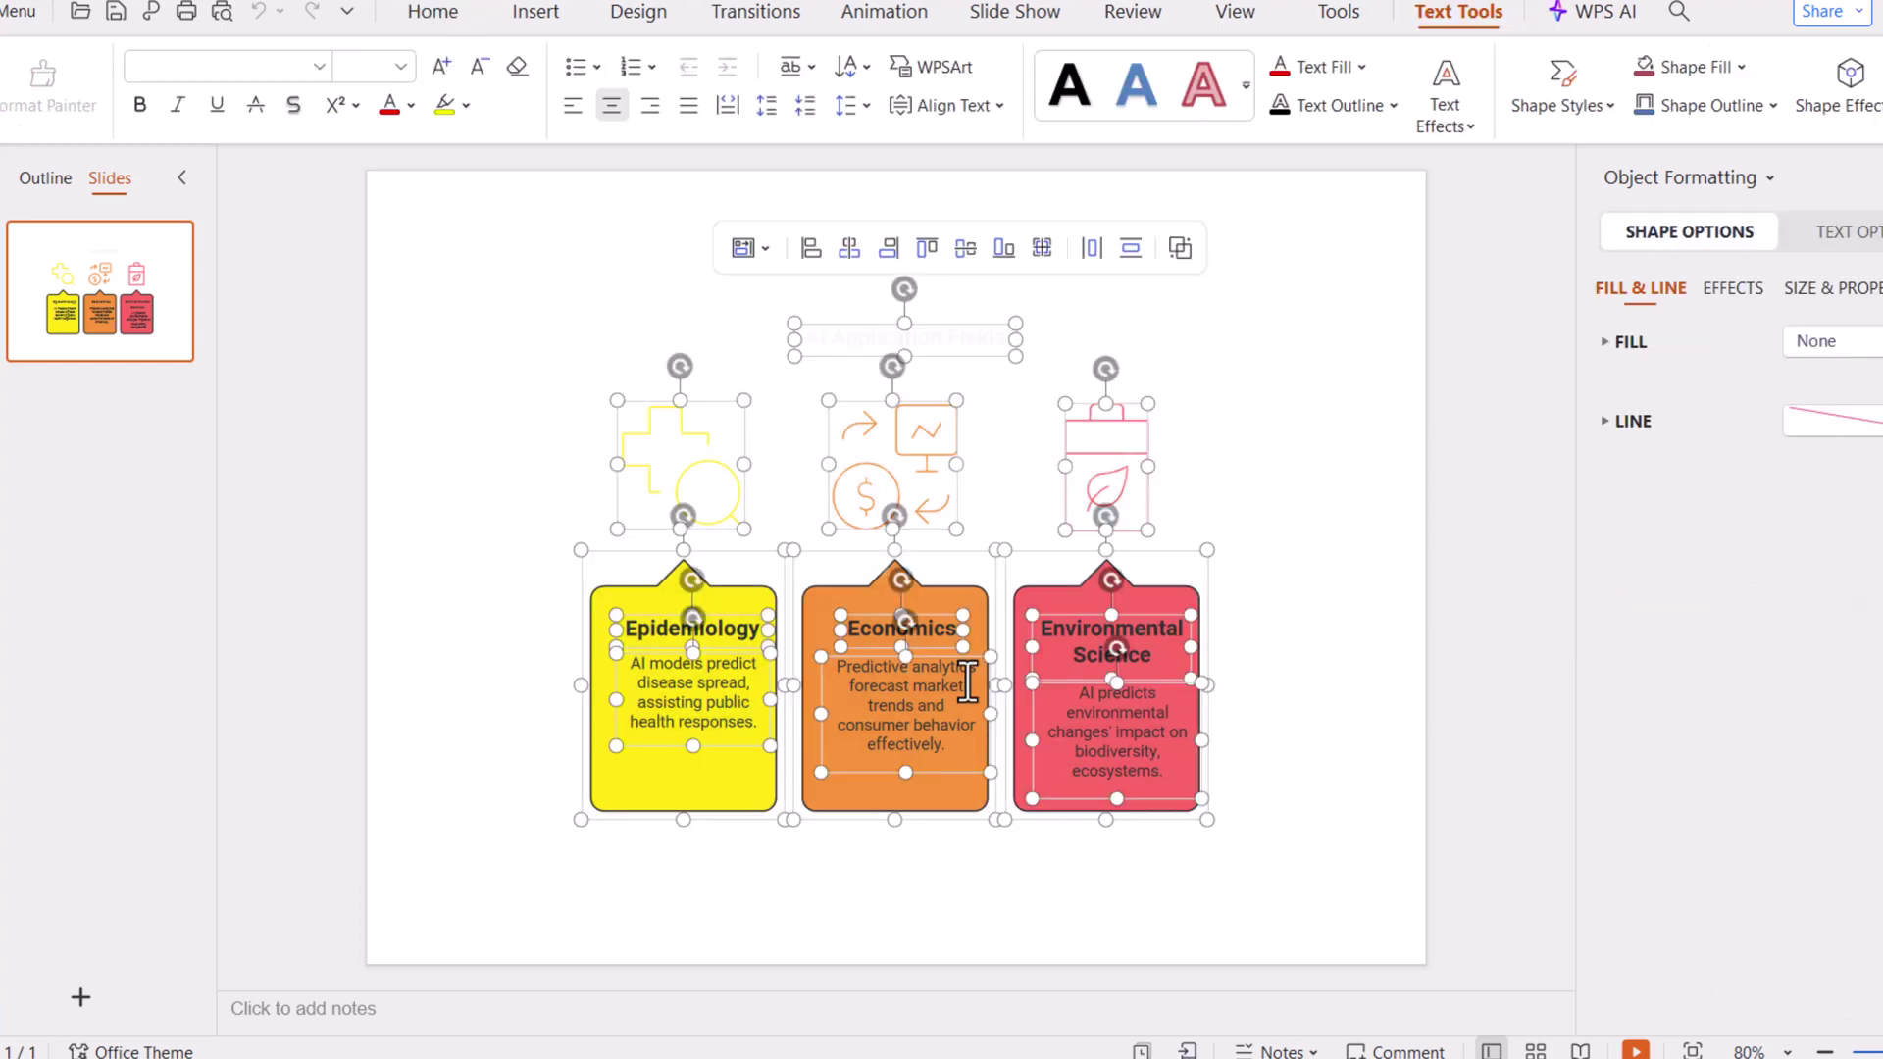
pyautogui.rightClick(964, 663)
pyautogui.click(531, 365)
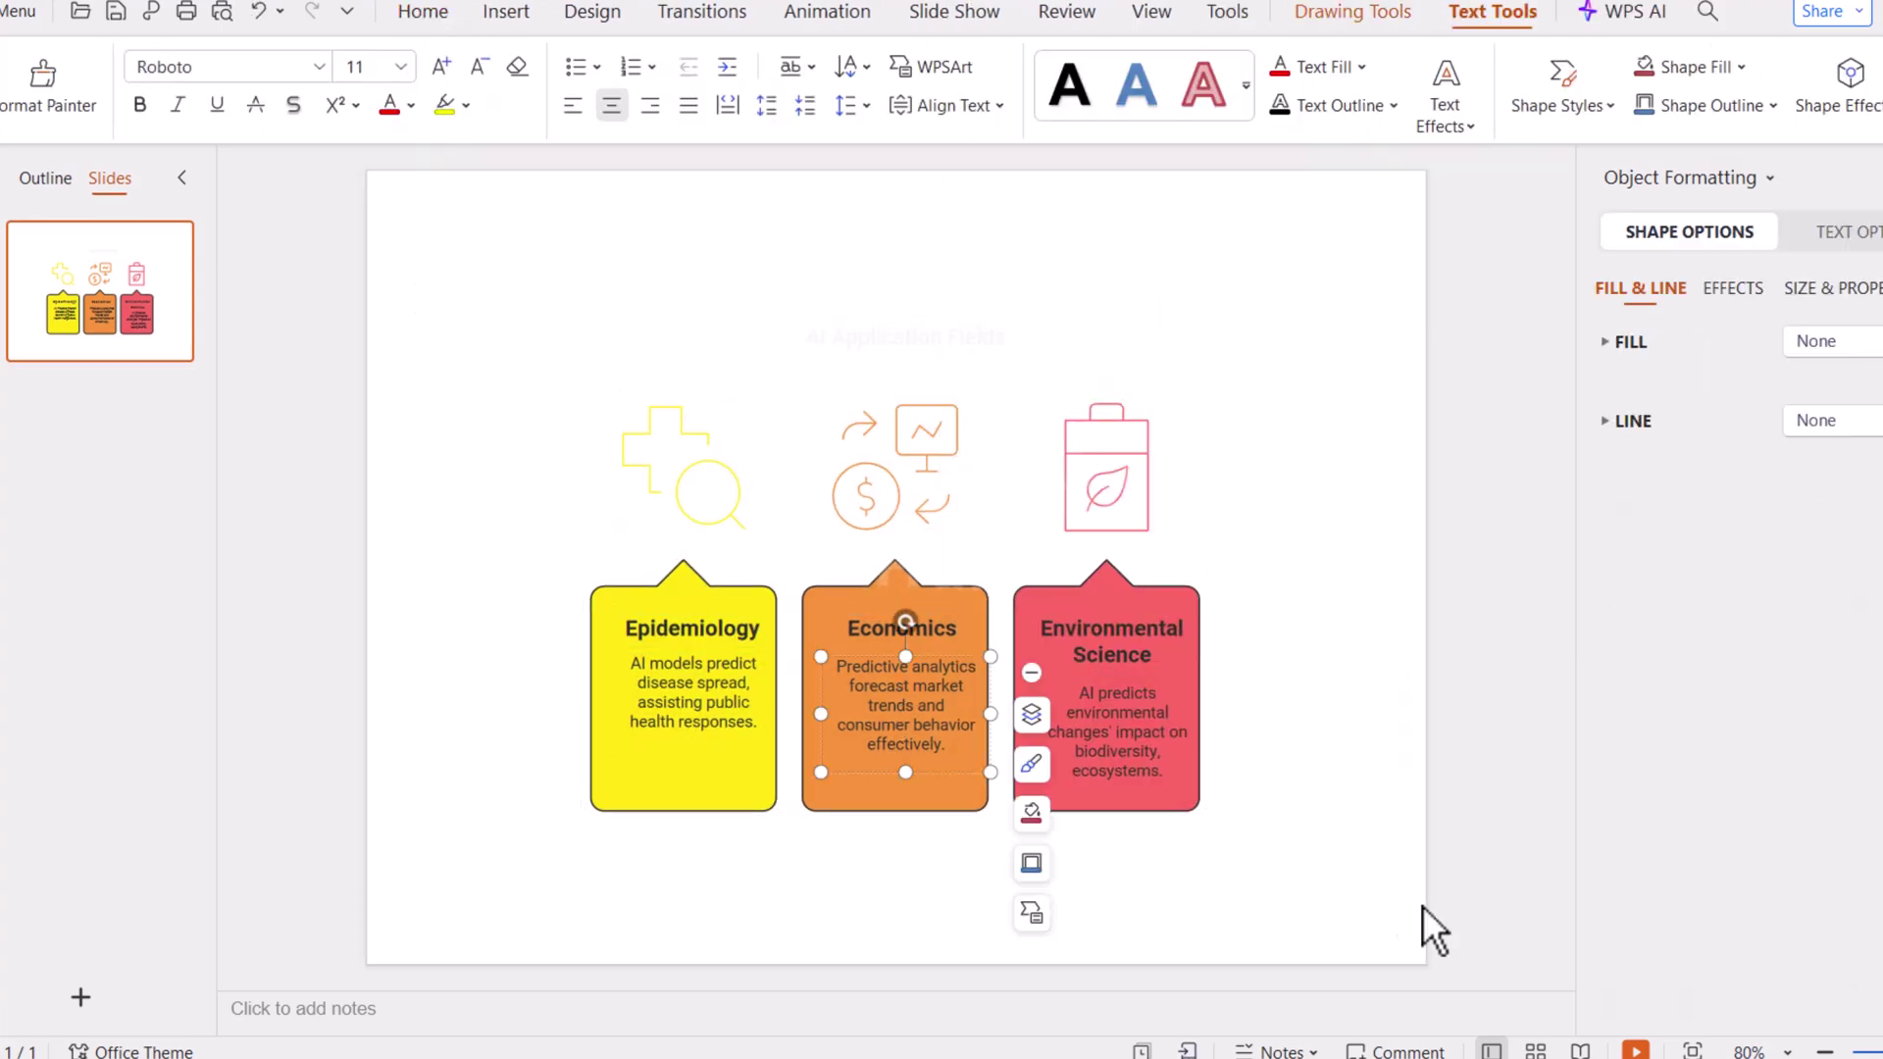
pyautogui.moveTo(1289, 893); pyautogui.dragTo(468, 277)
pyautogui.click(677, 452)
pyautogui.click(752, 317)
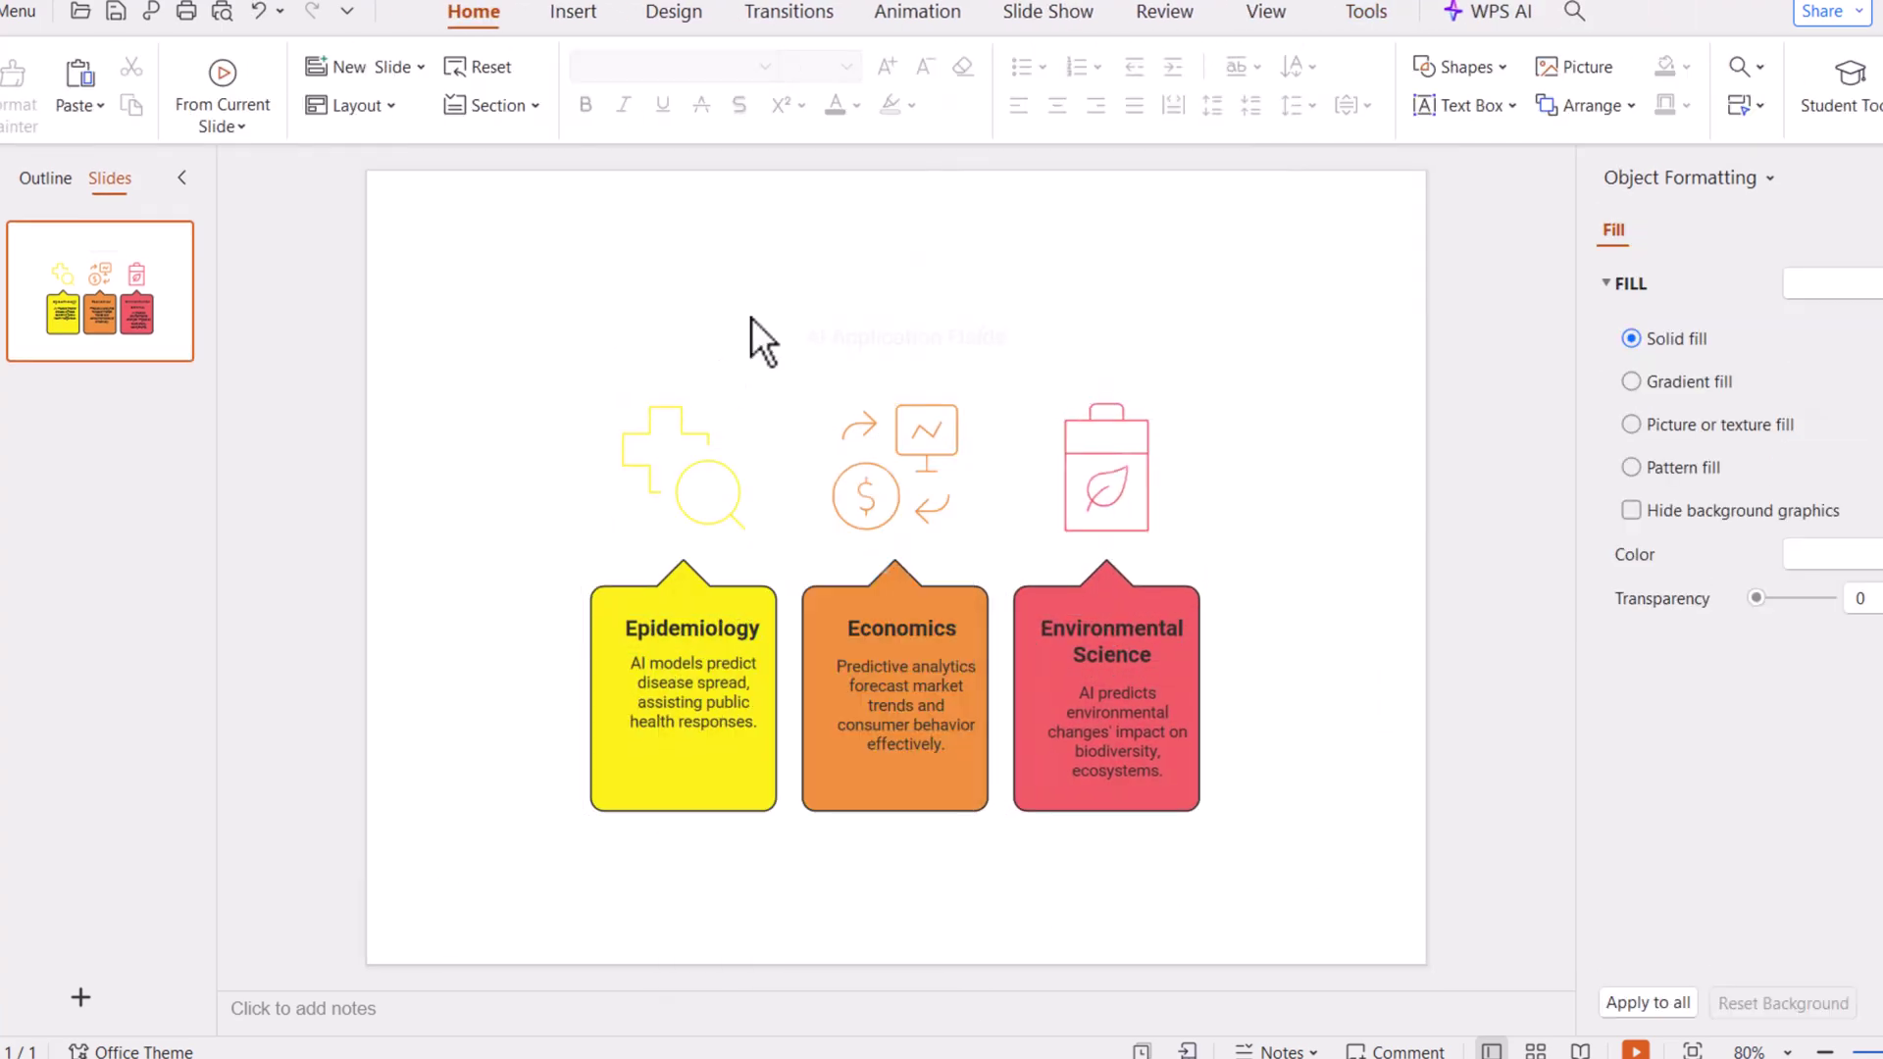
pyautogui.hotkey('ctrl', 'a')
pyautogui.rightClick(881, 418)
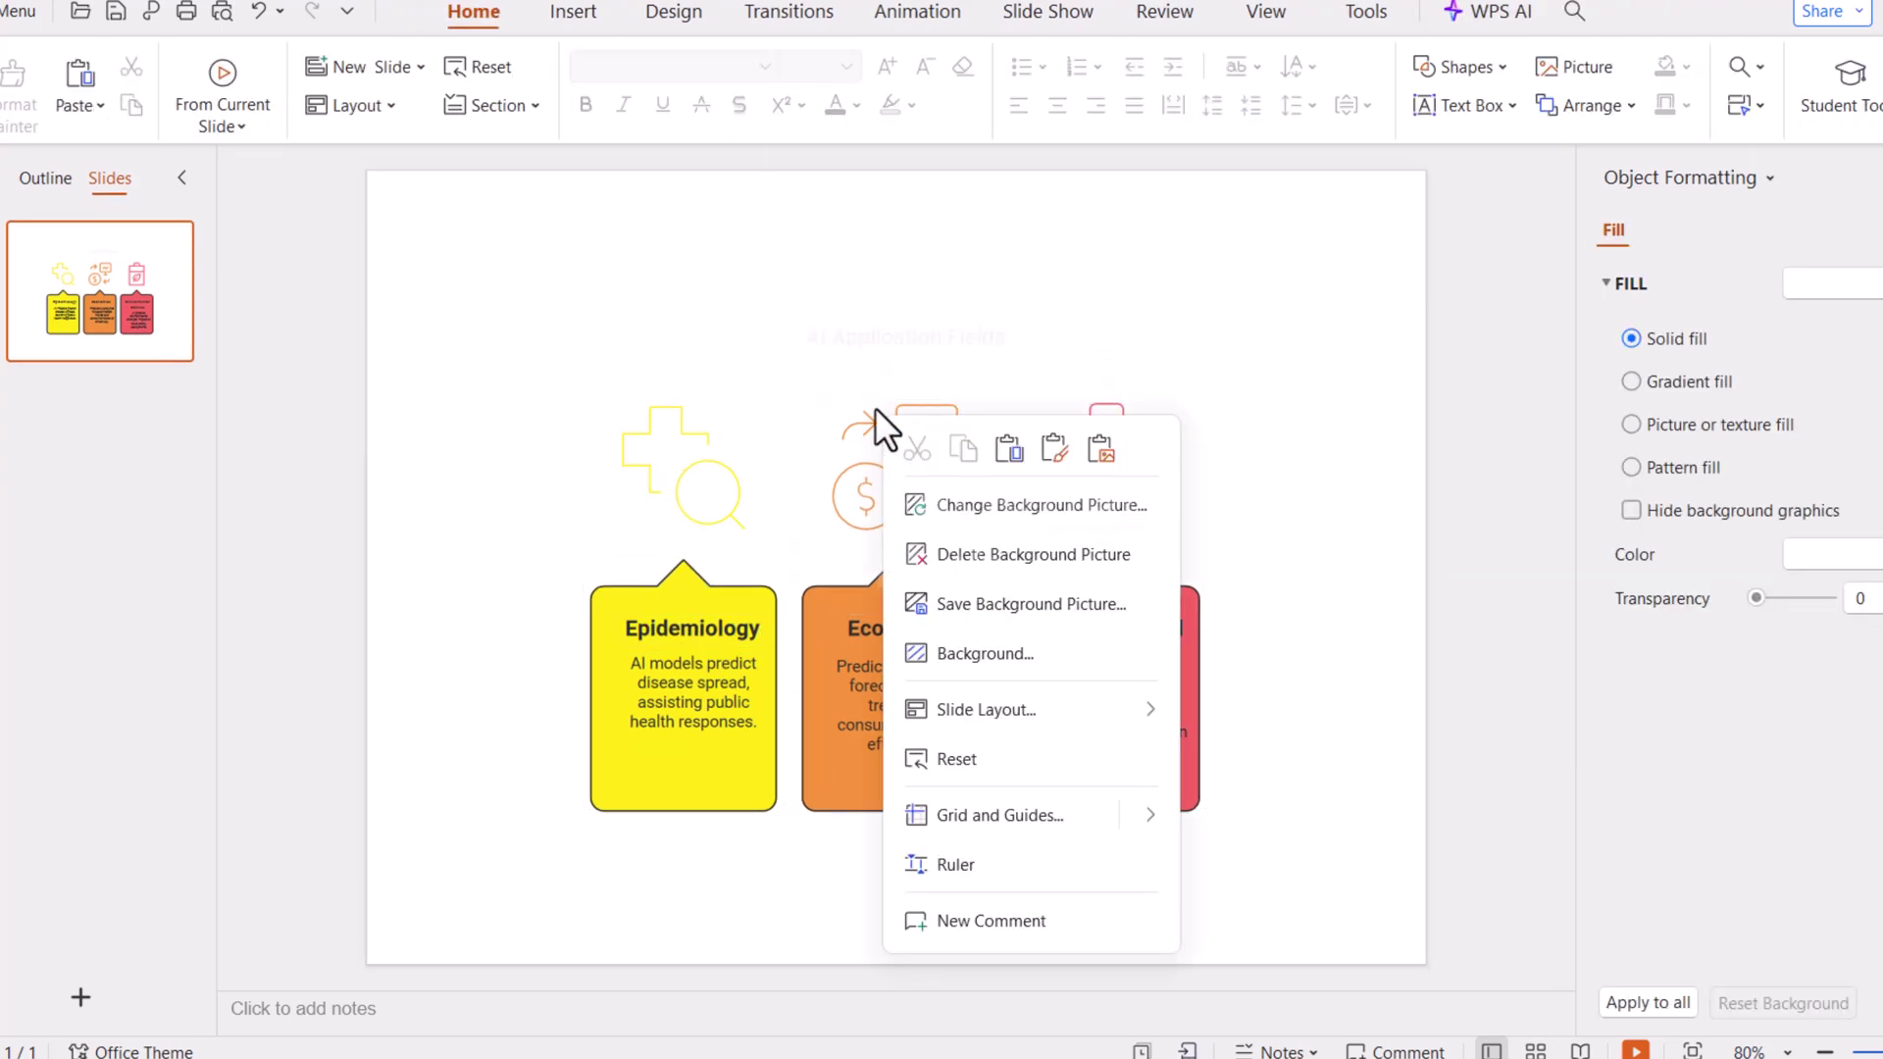
pyautogui.click(163, 678)
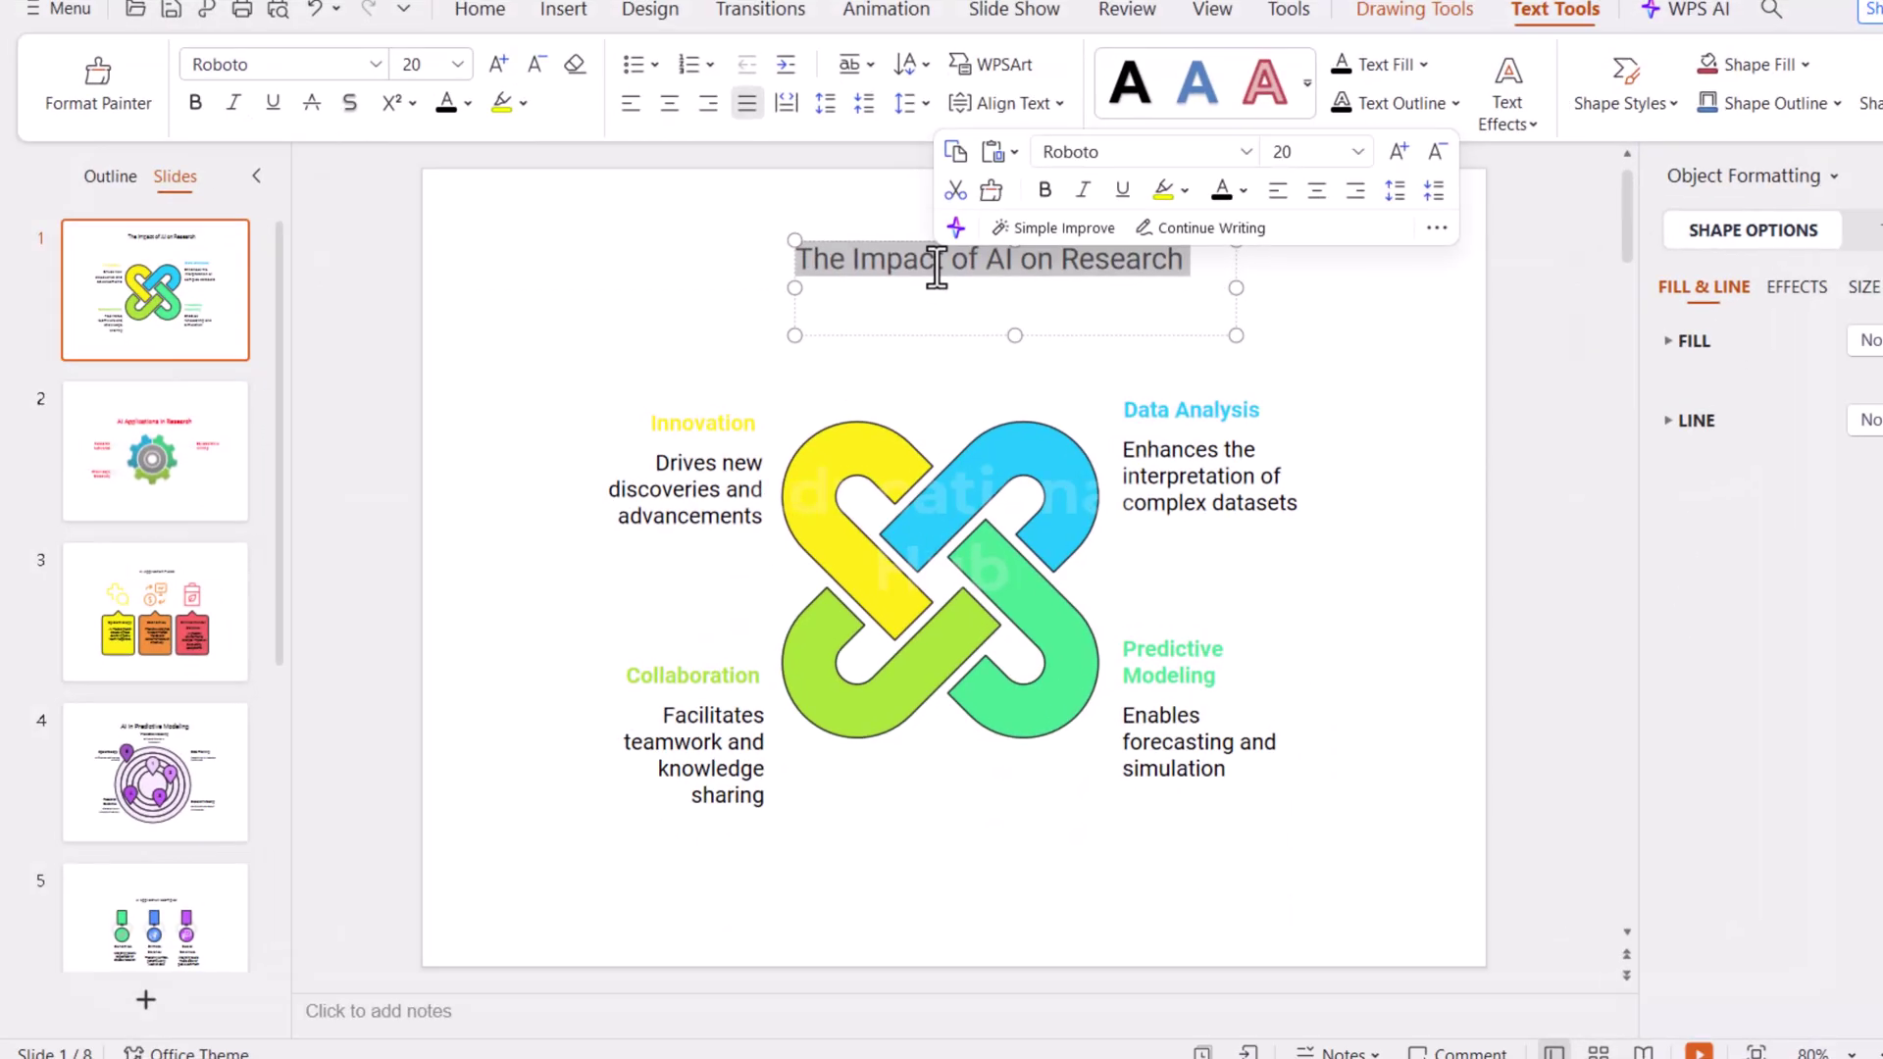
# Step: Apply Raleway Black at size 24 to the slide 1 and slide 3 titles
pyautogui.tripleClick(933, 264)
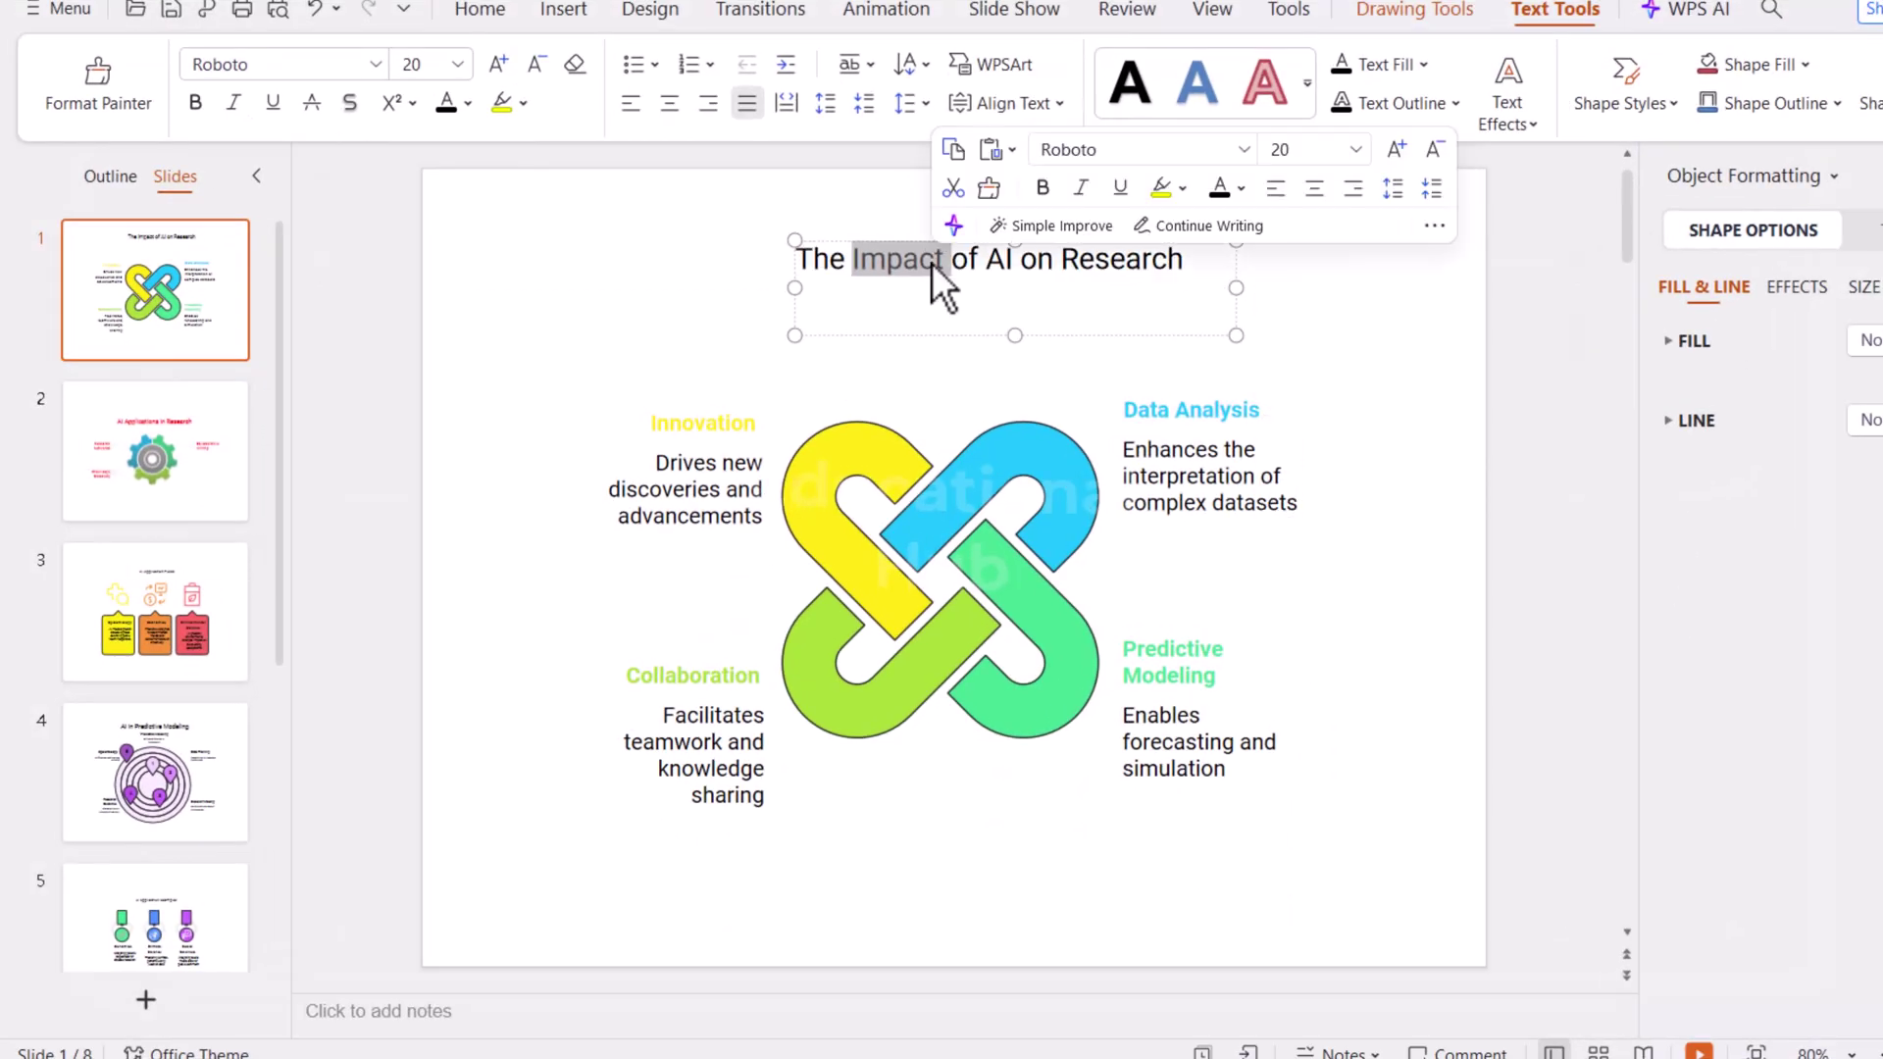
pyautogui.click(376, 63)
pyautogui.click(309, 217)
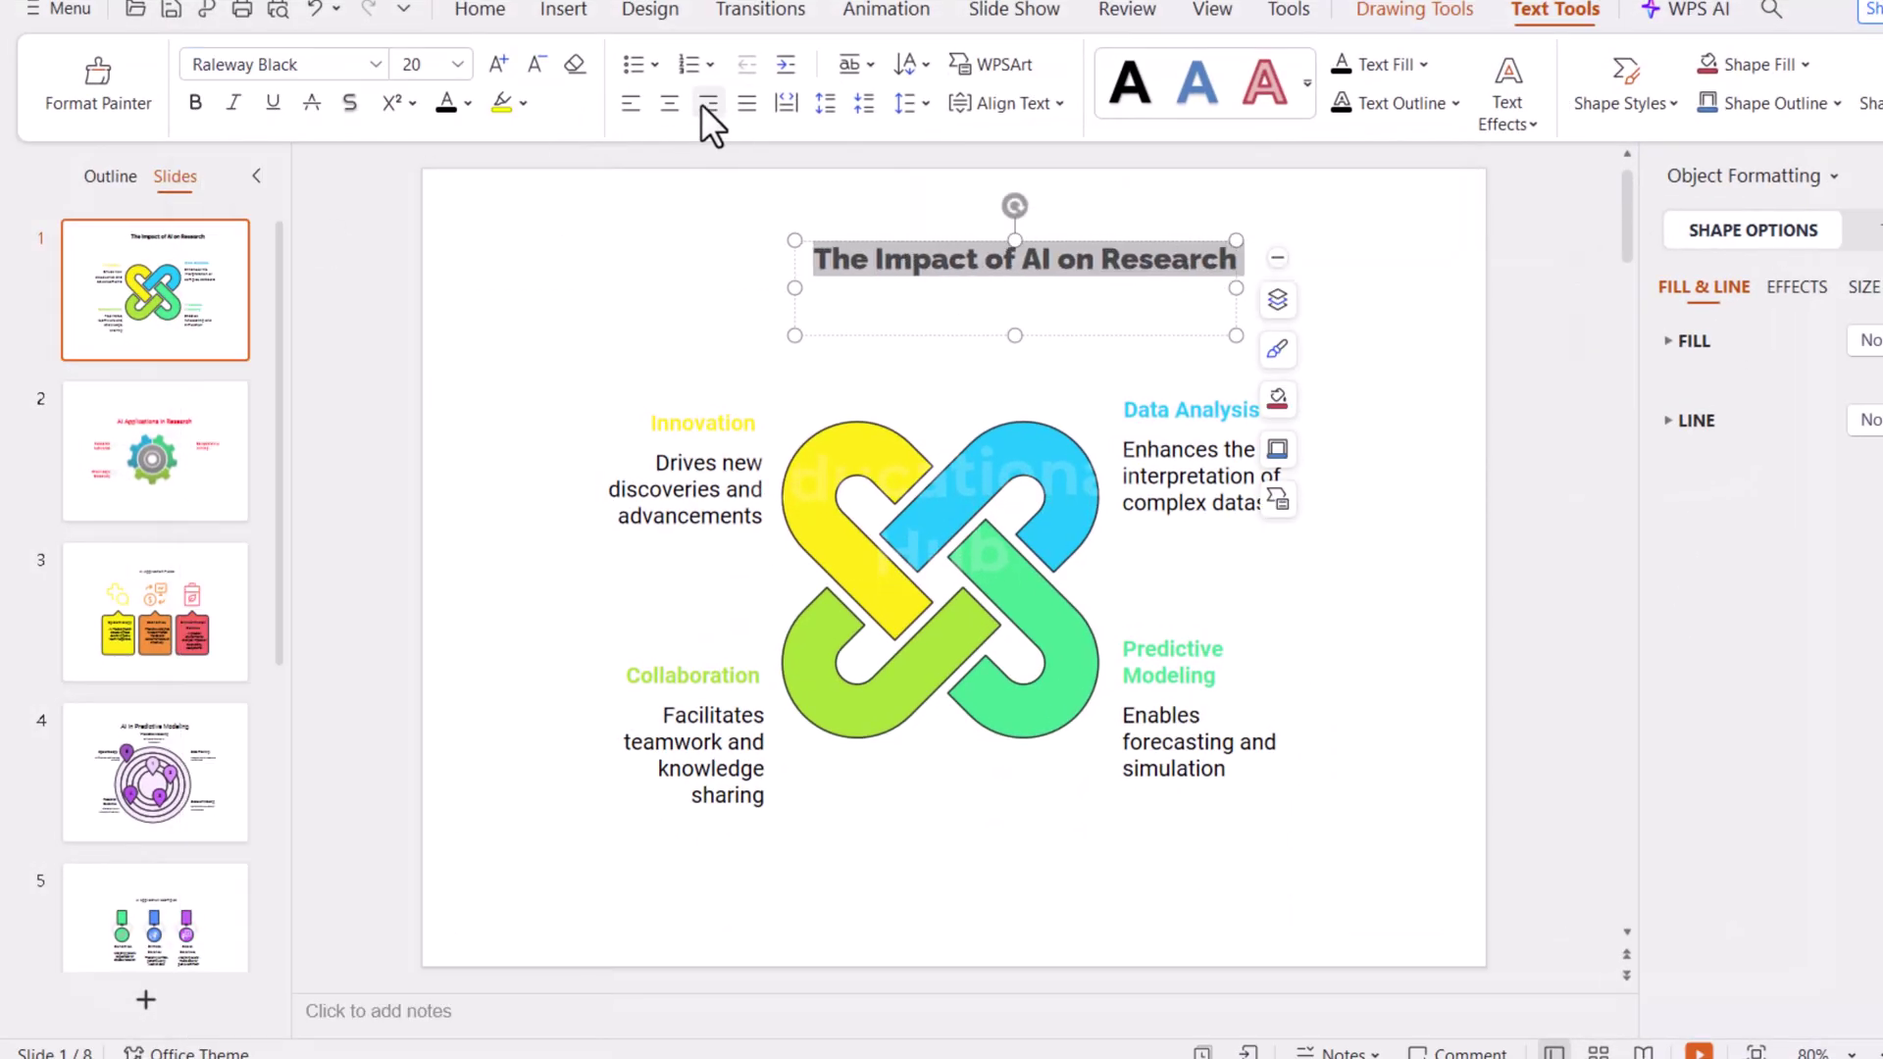
pyautogui.tripleClick(962, 336)
pyautogui.click(376, 64)
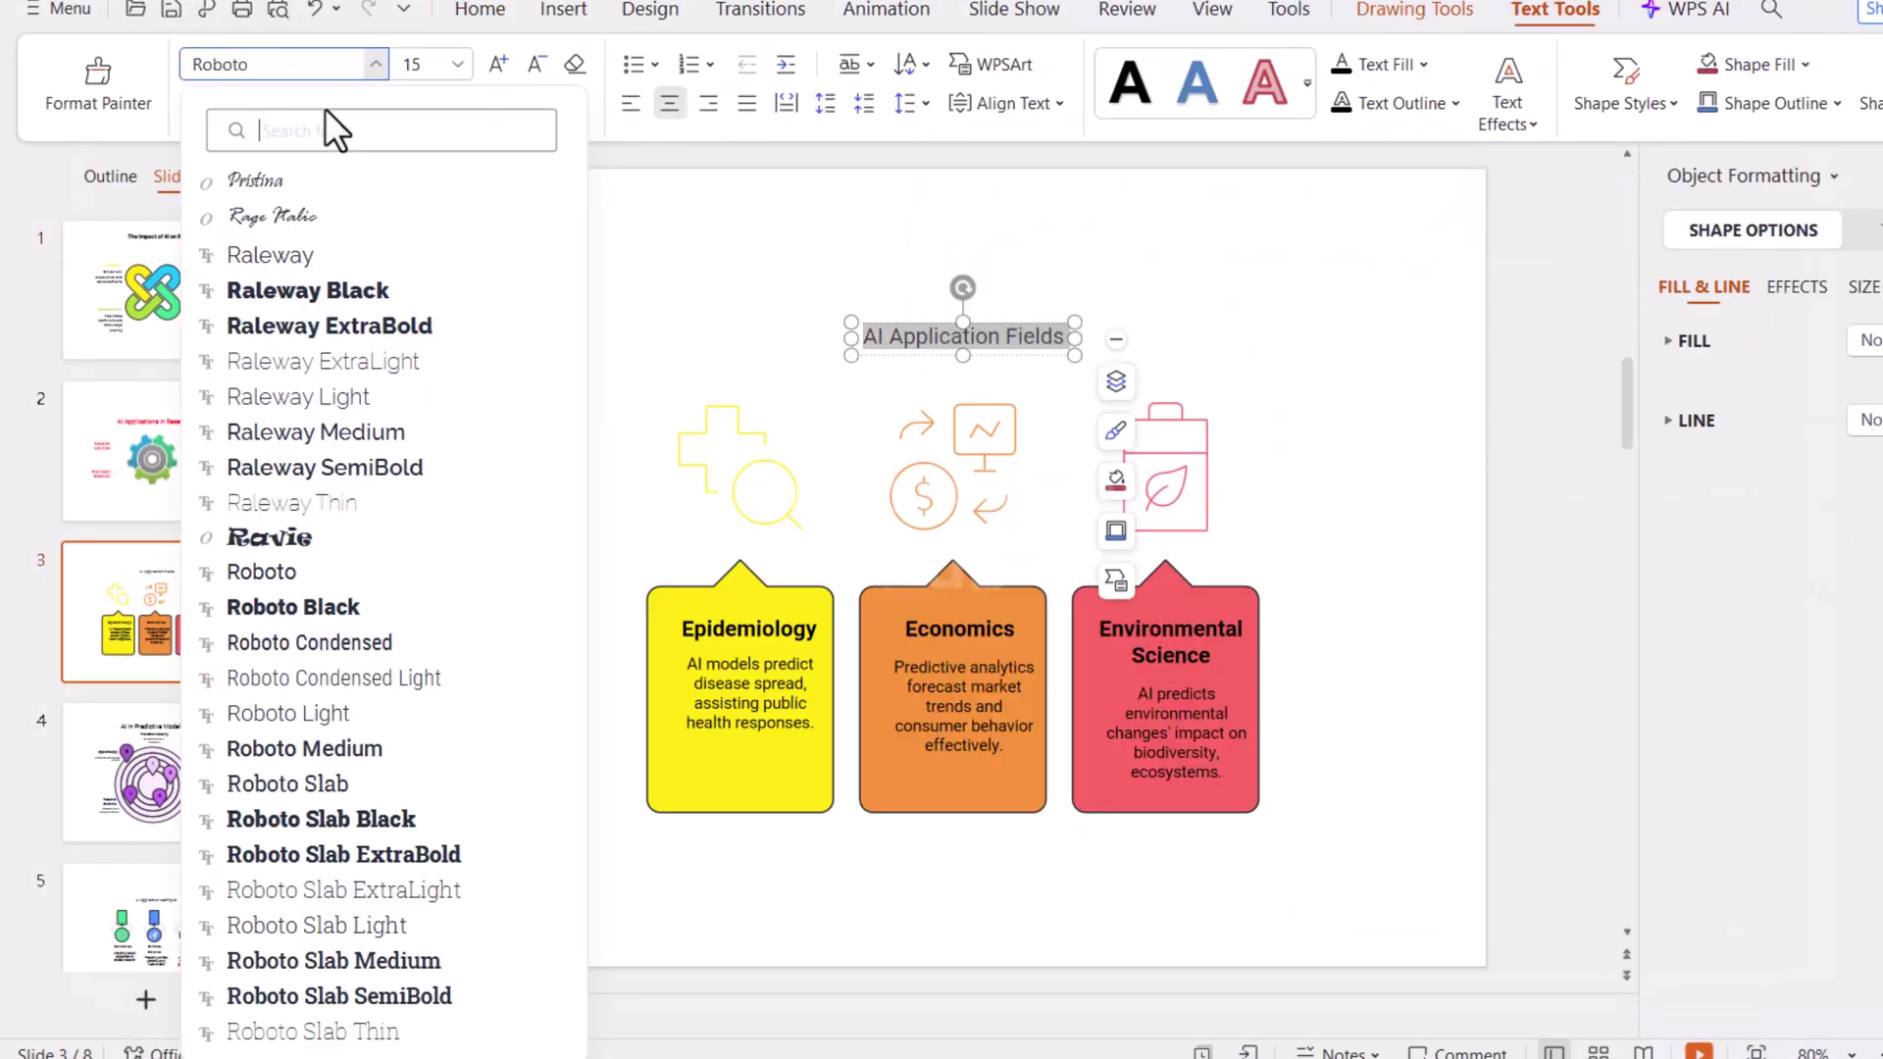
pyautogui.click(416, 500)
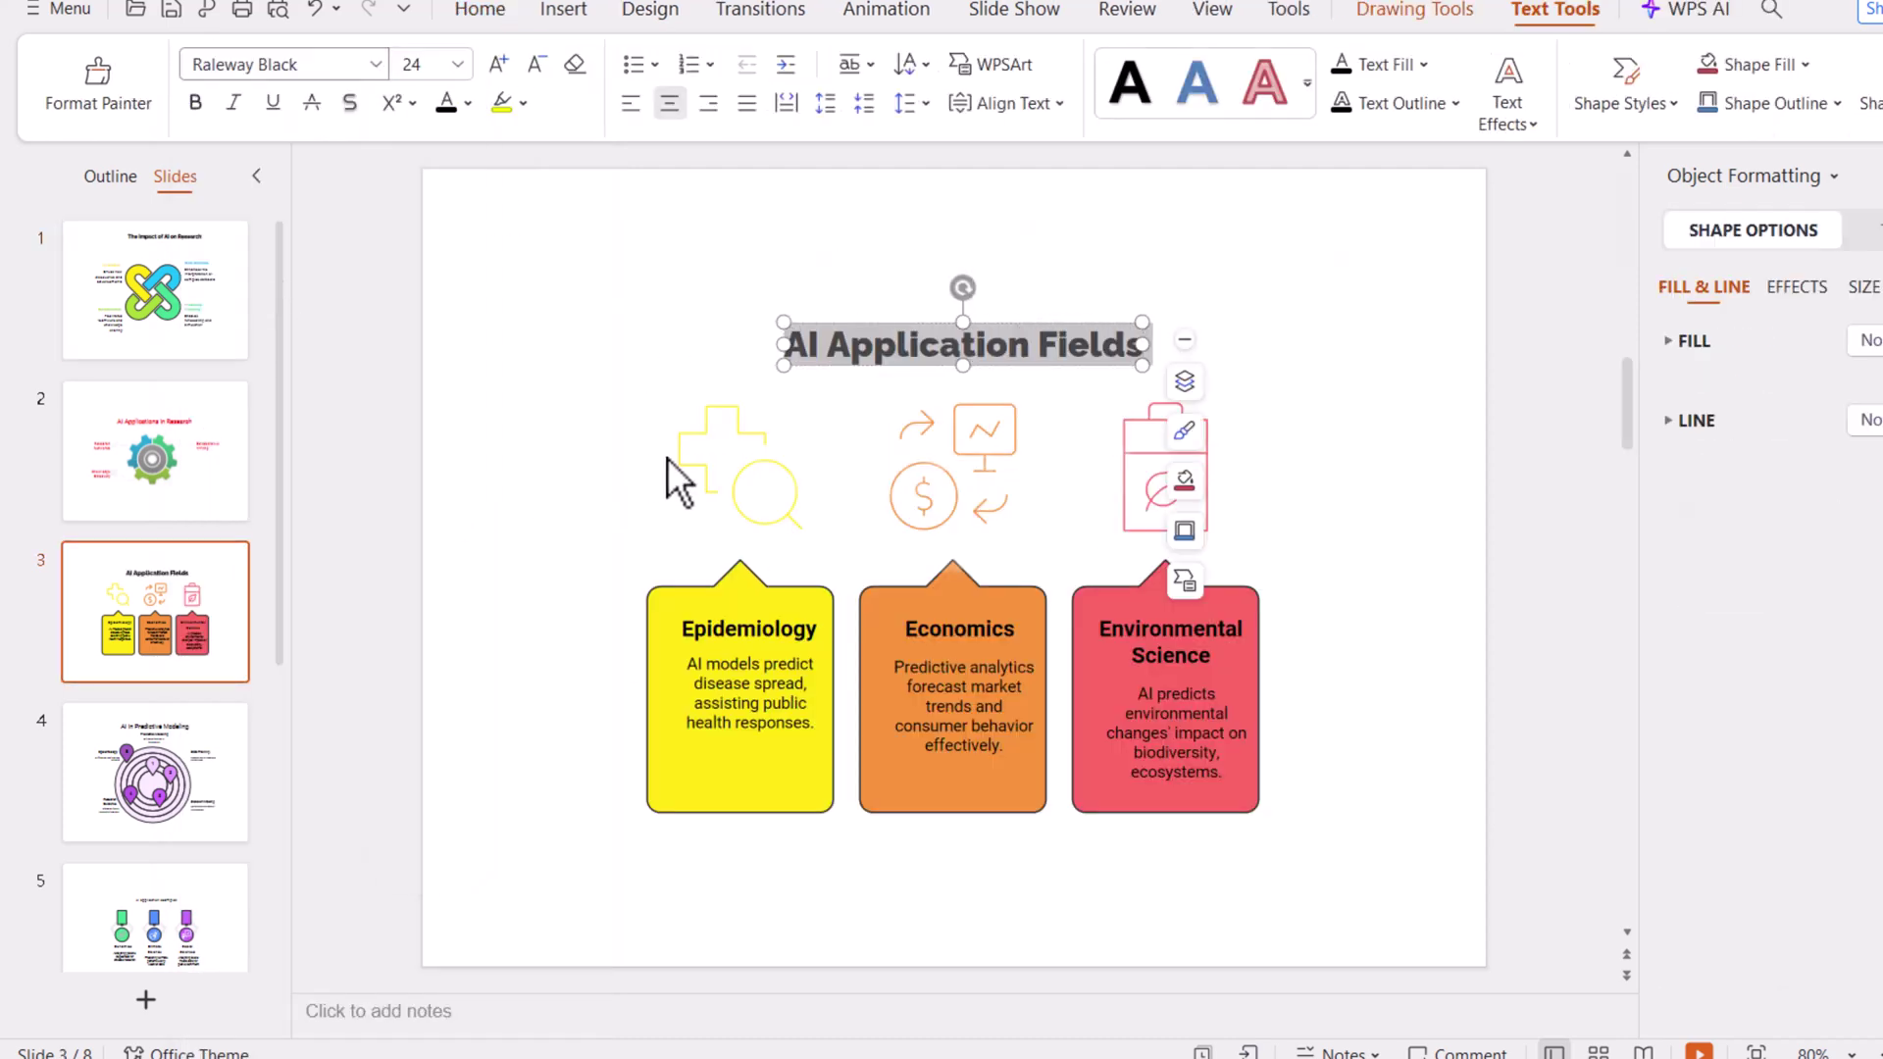
# Step: Apply Raleway Black at size 24 to the slide 4 and slide 5 titles
pyautogui.tripleClick(867, 294)
pyautogui.click(375, 62)
pyautogui.click(387, 227)
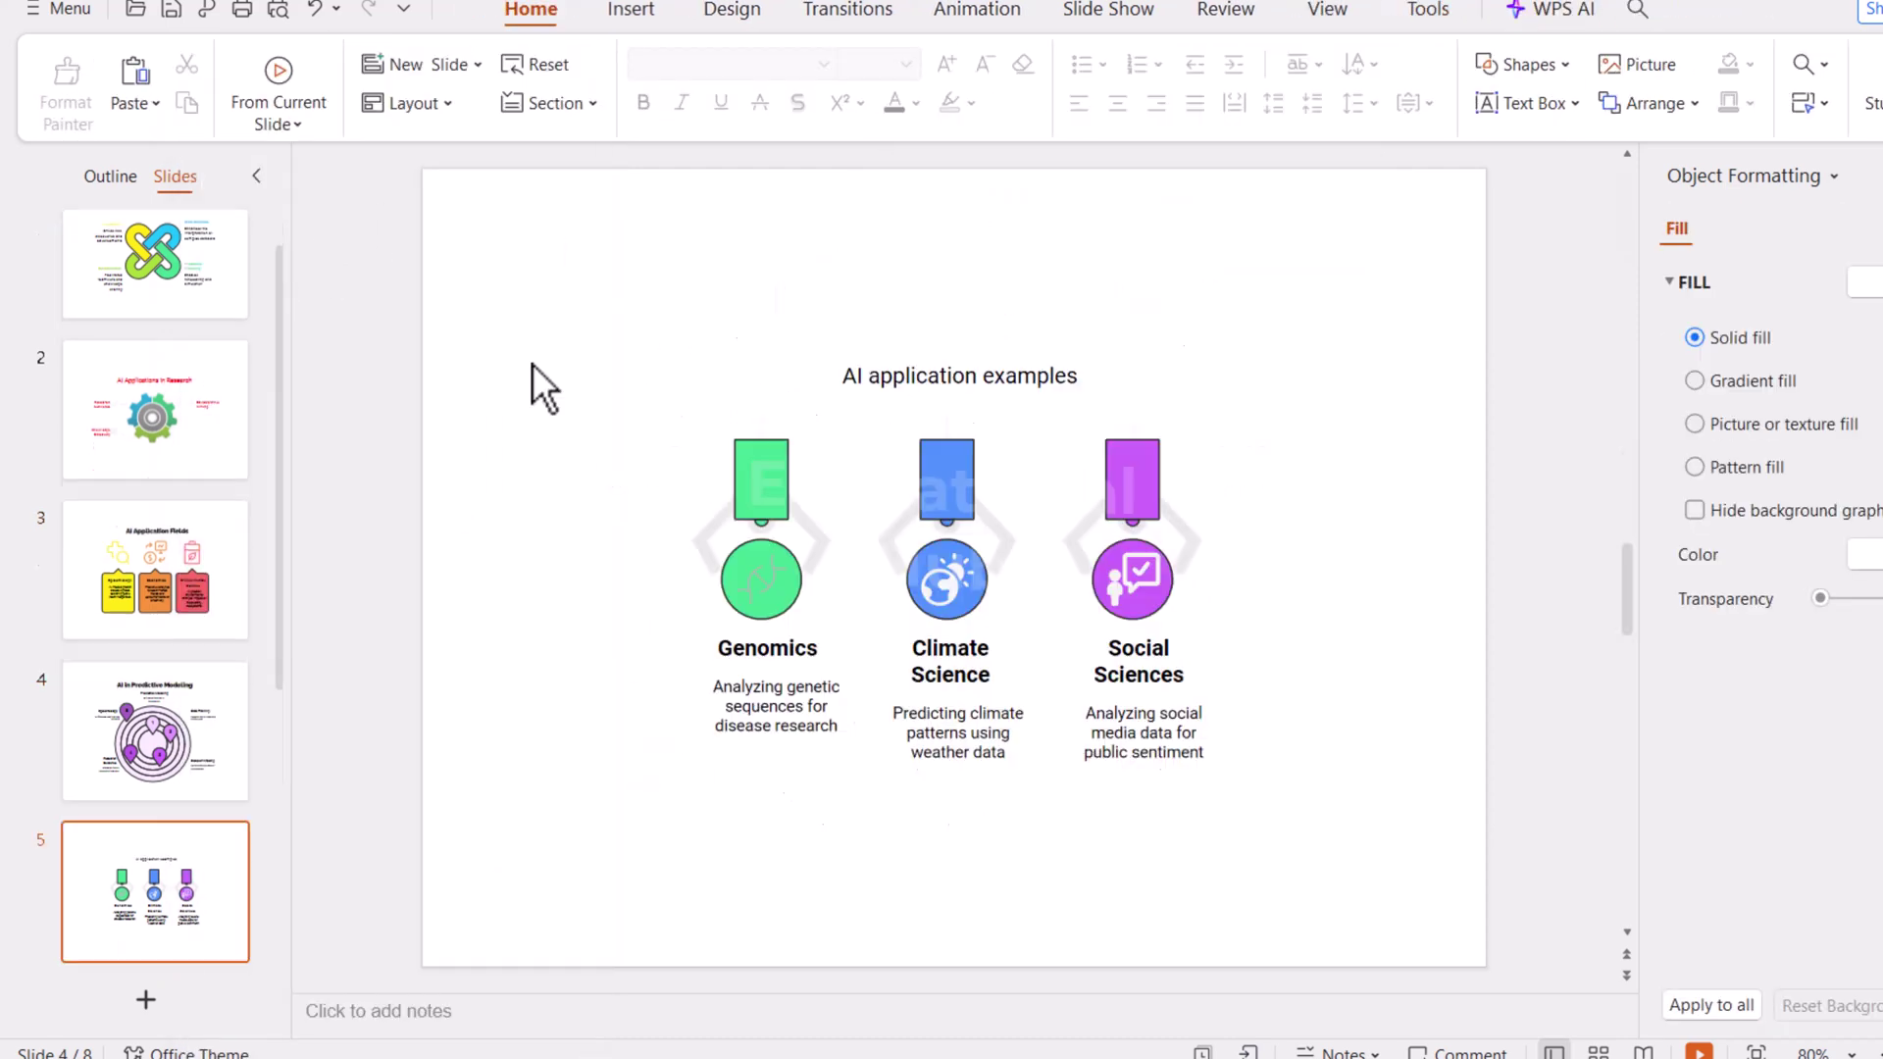
pyautogui.tripleClick(917, 374)
pyautogui.click(375, 63)
pyautogui.click(387, 228)
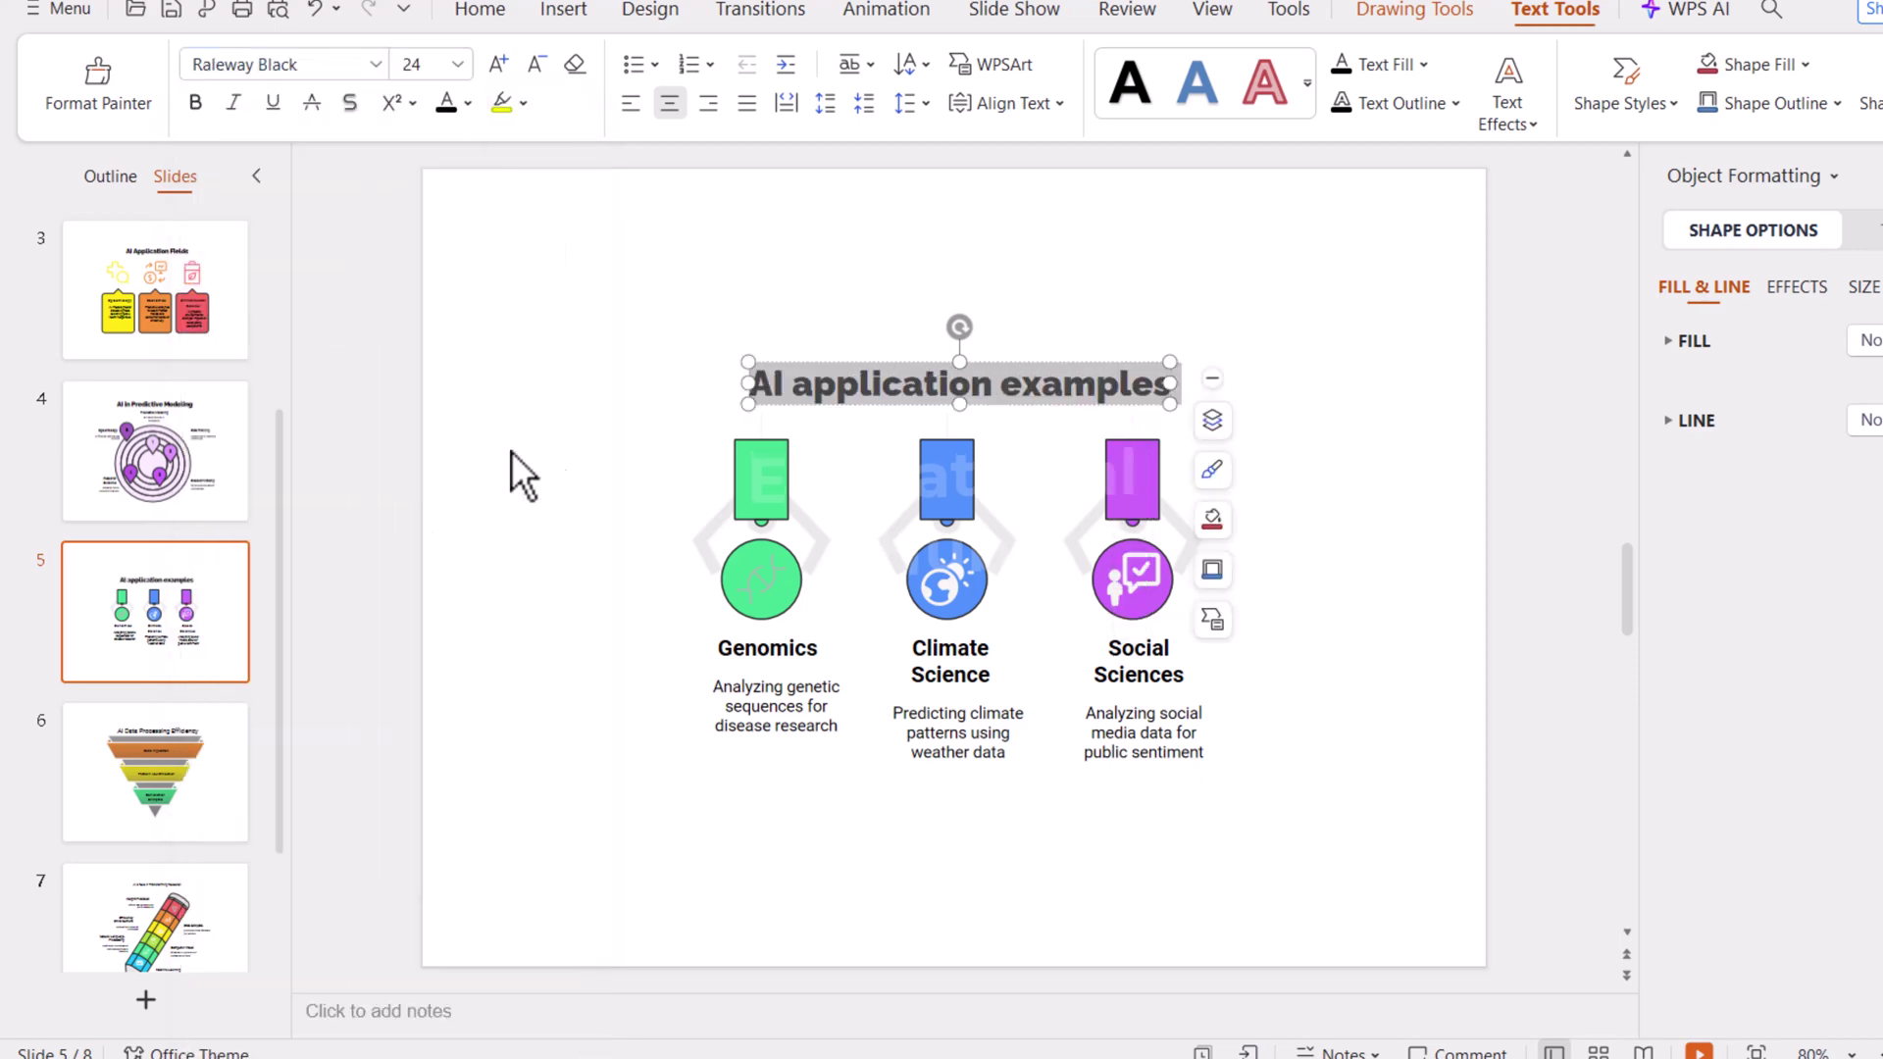
pyautogui.click(588, 404)
pyautogui.scroll(-1, 587, 402)
pyautogui.scroll(-1, 587, 402)
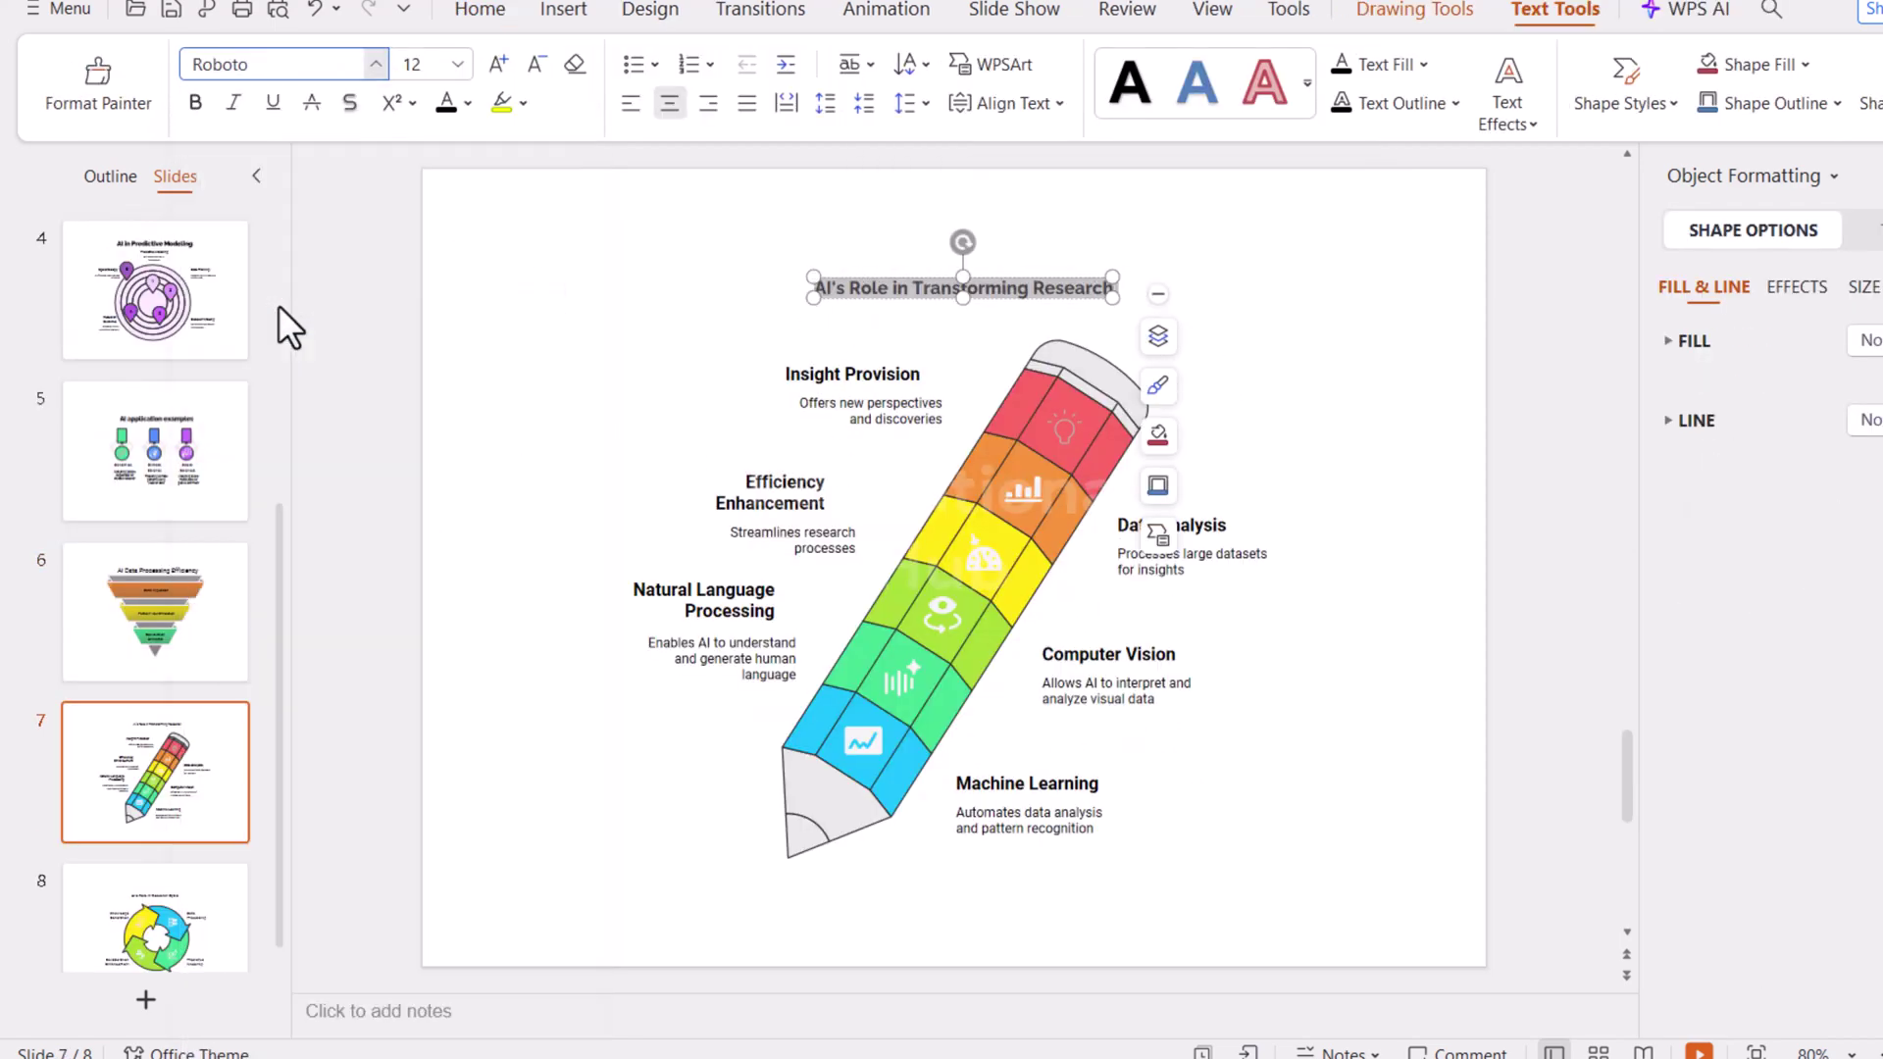
# Step: Apply Raleway Black at size 24 to the slide 7 and slide 8 titles
pyautogui.click(375, 64)
pyautogui.click(328, 246)
pyautogui.click(458, 64)
pyautogui.click(422, 496)
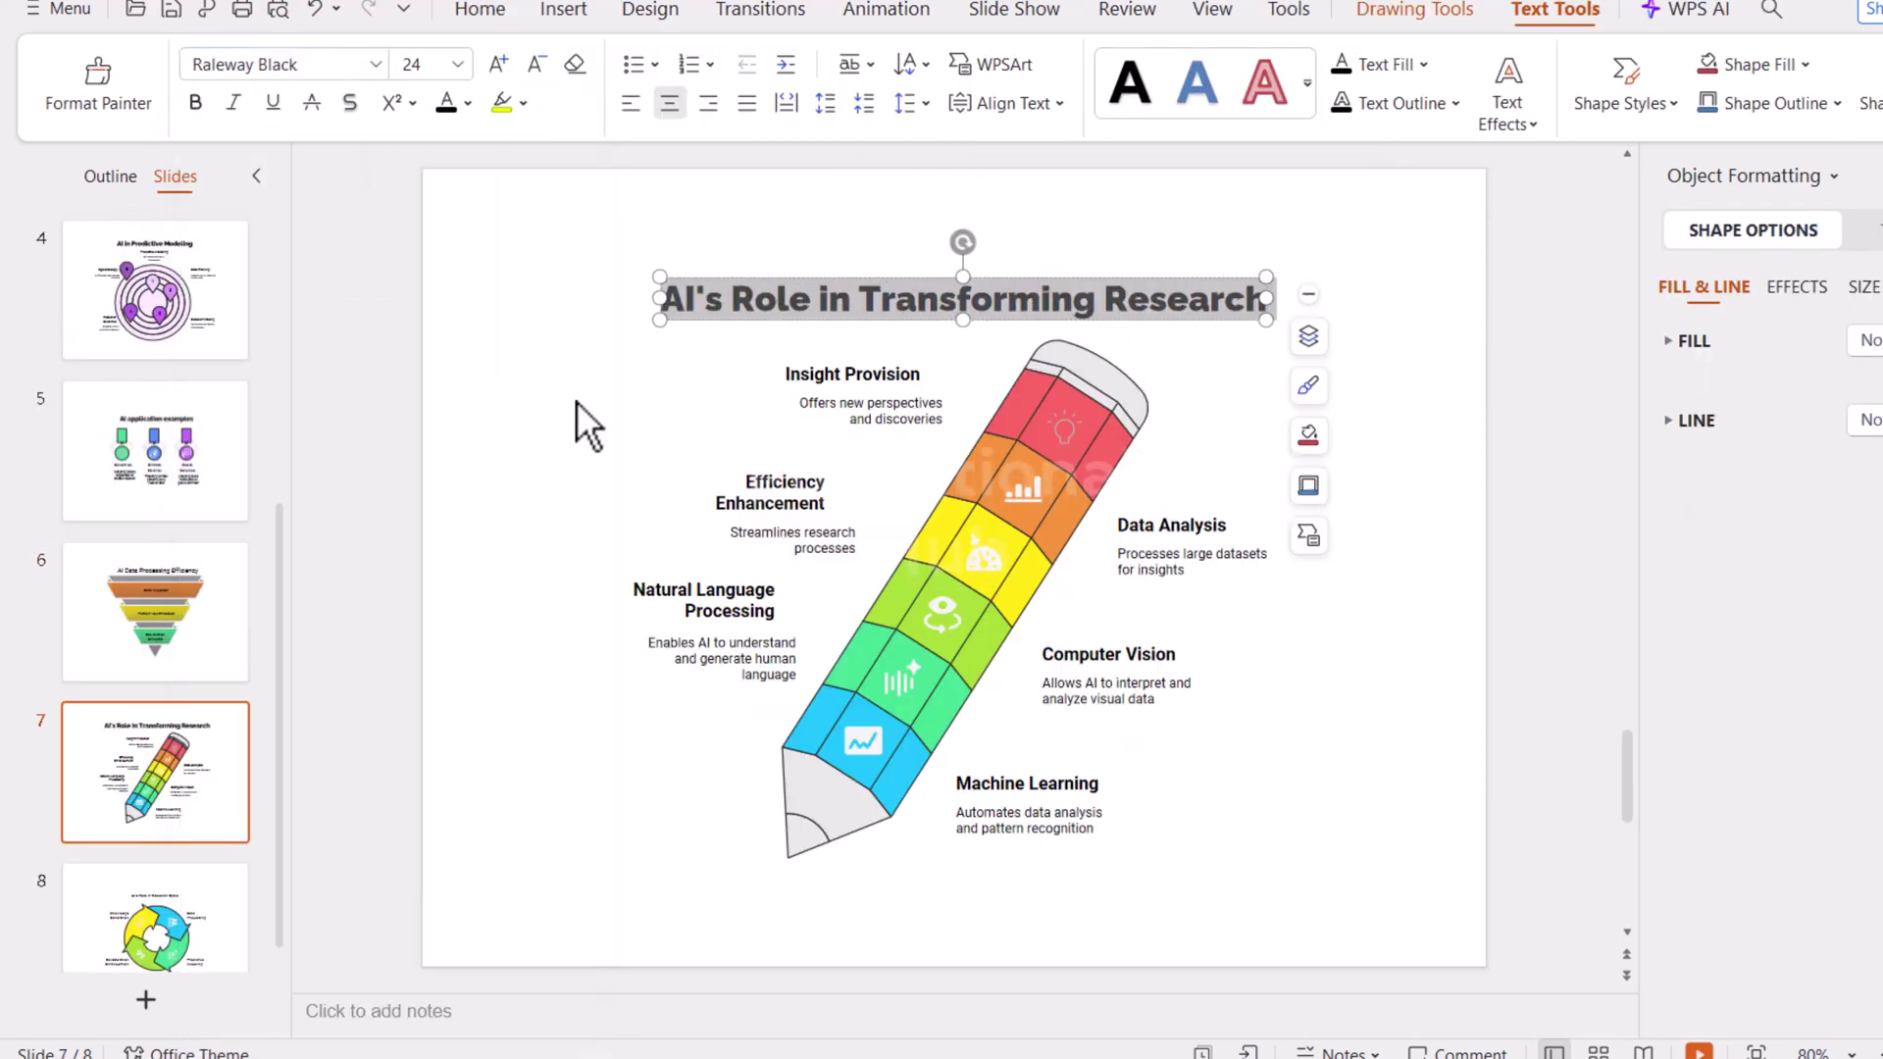
pyautogui.click(578, 402)
pyautogui.scroll(-1, 578, 402)
pyautogui.press('Tab')
pyautogui.click(381, 66)
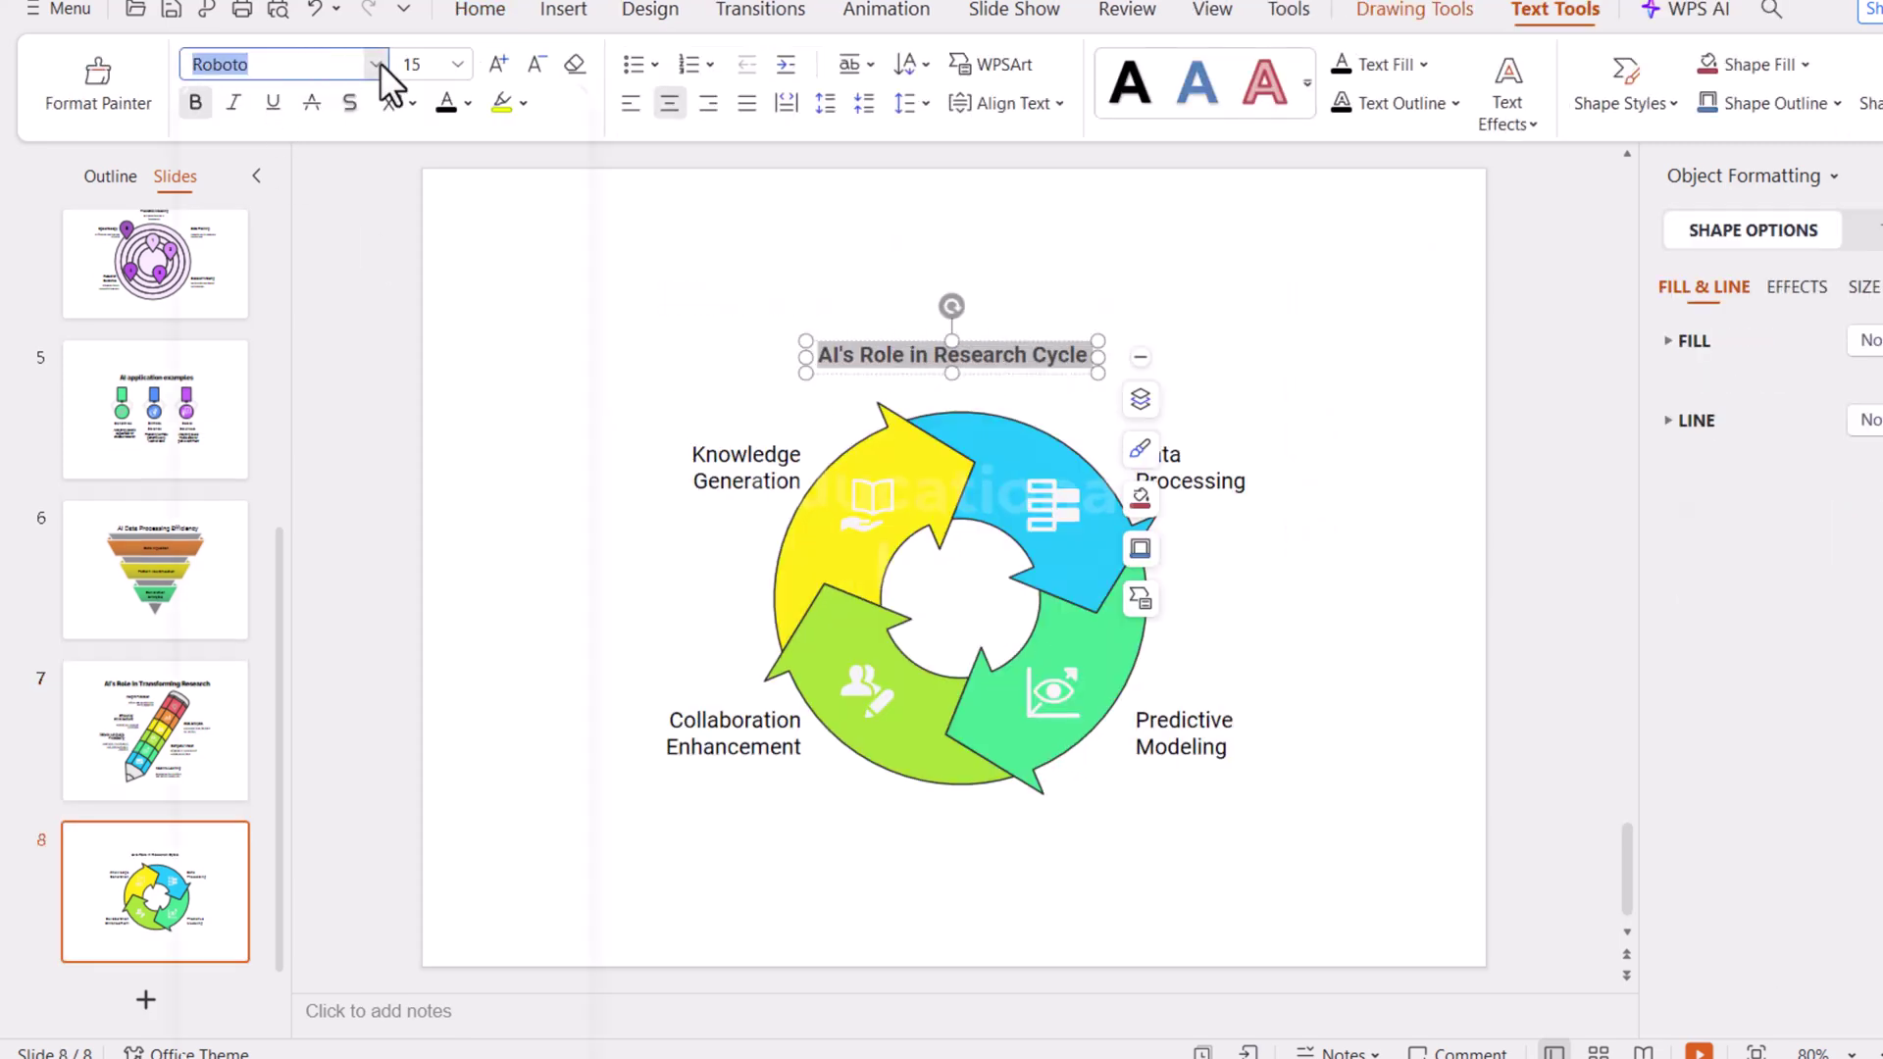
pyautogui.click(329, 280)
pyautogui.click(458, 63)
pyautogui.click(419, 496)
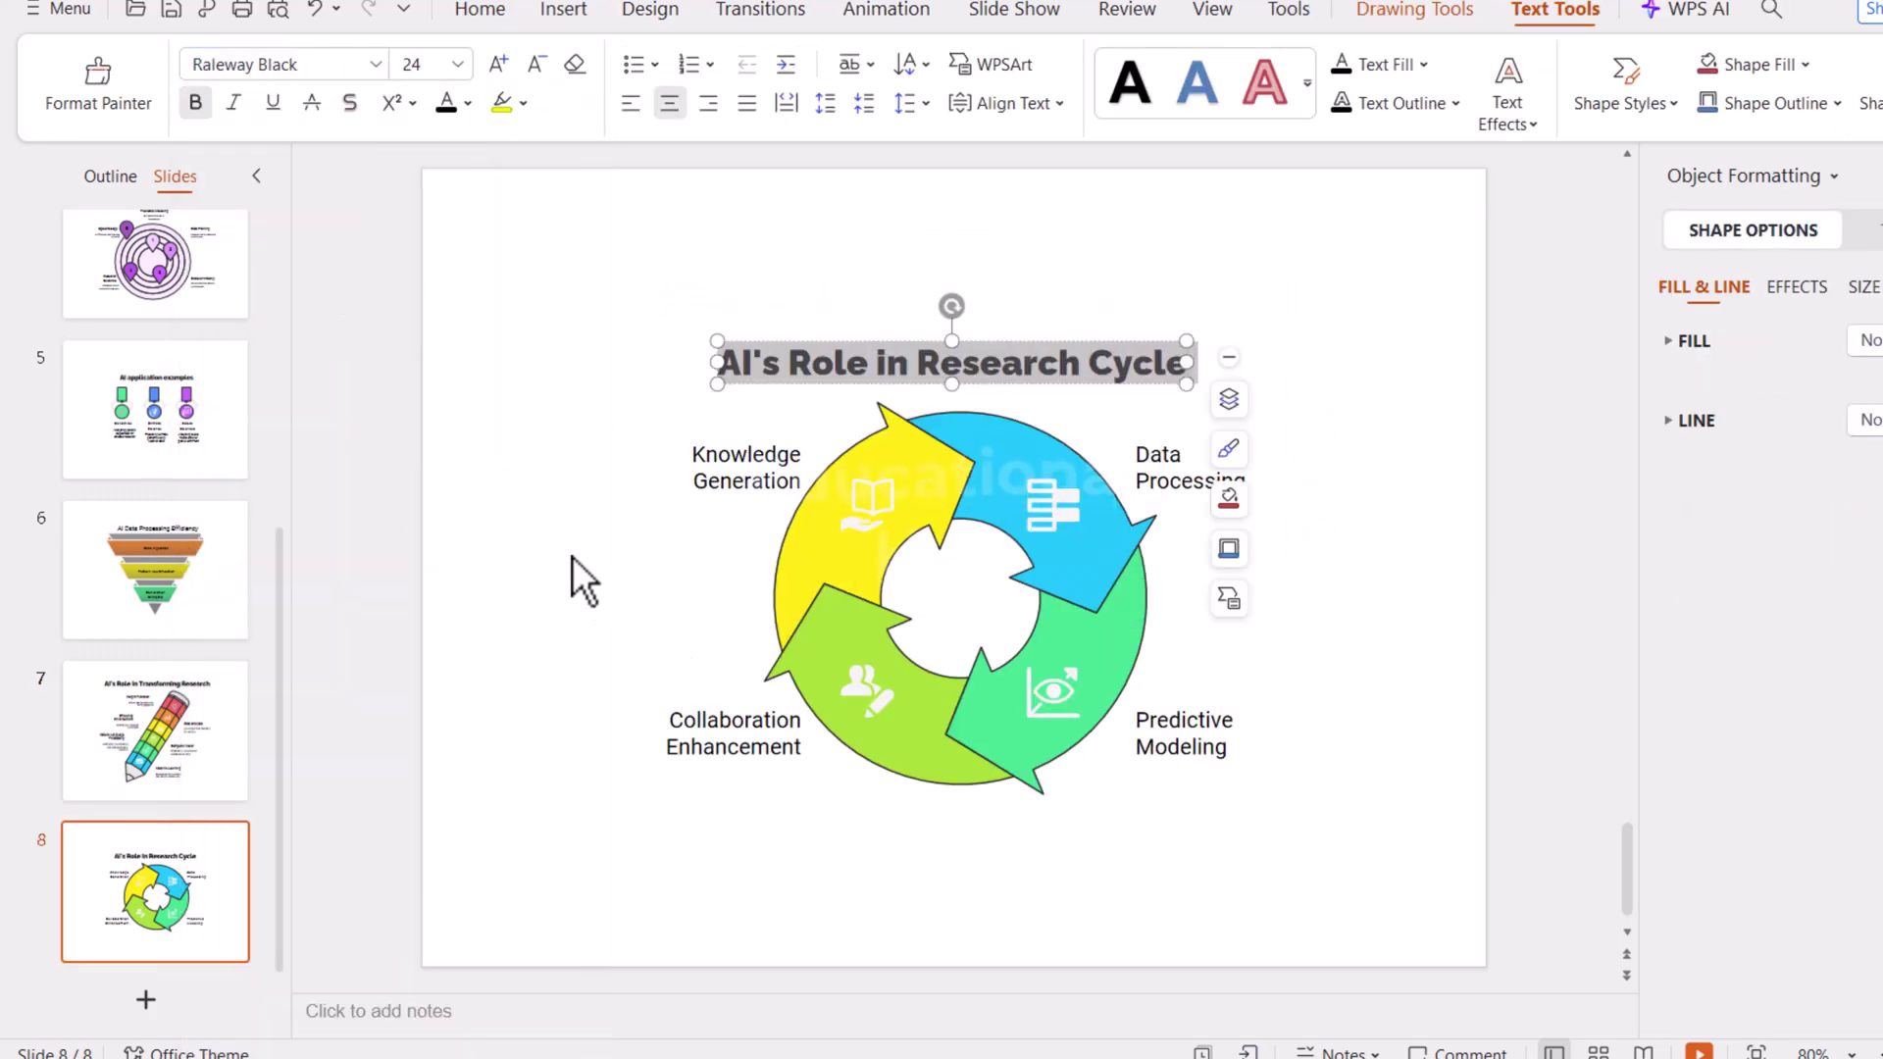
pyautogui.scroll(2, 572, 553)
pyautogui.scroll(2, 572, 553)
pyautogui.scroll(1, 571, 553)
pyautogui.scroll(1, 572, 553)
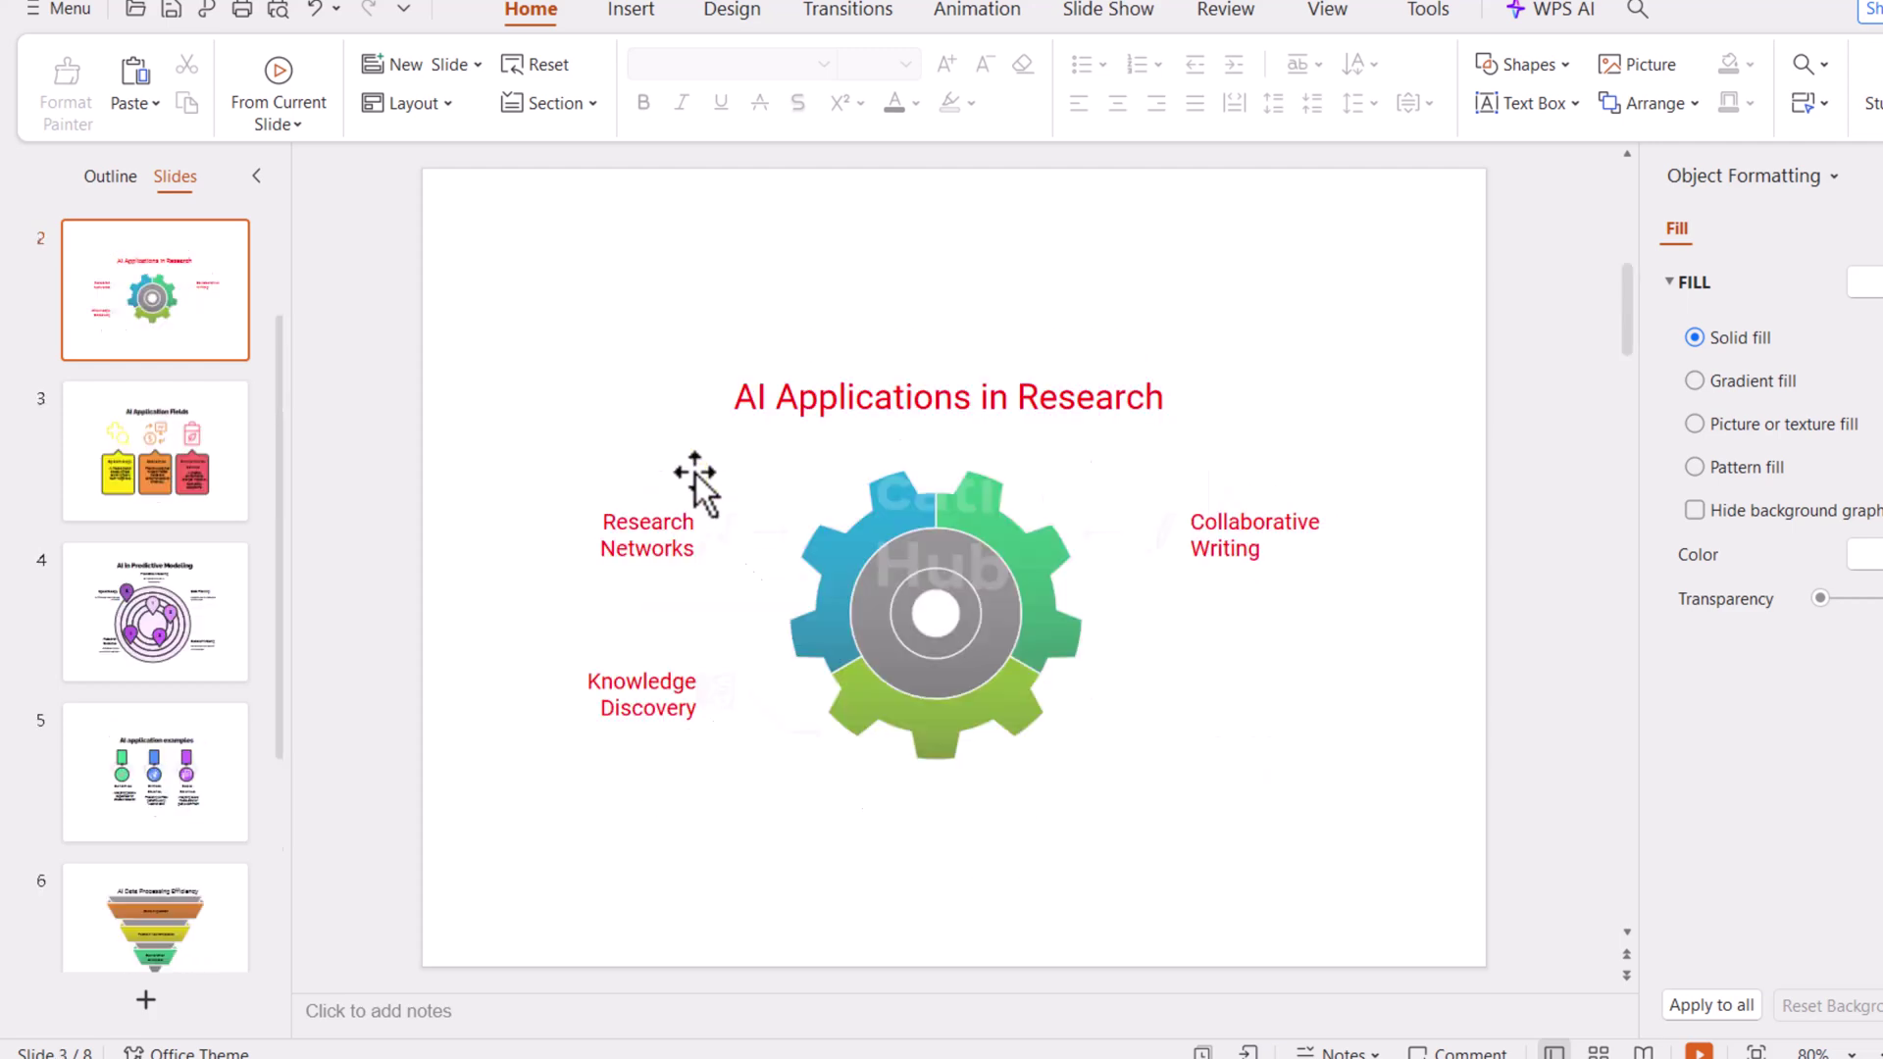
pyautogui.scroll(1, 695, 474)
pyautogui.scroll(-1, 494, 323)
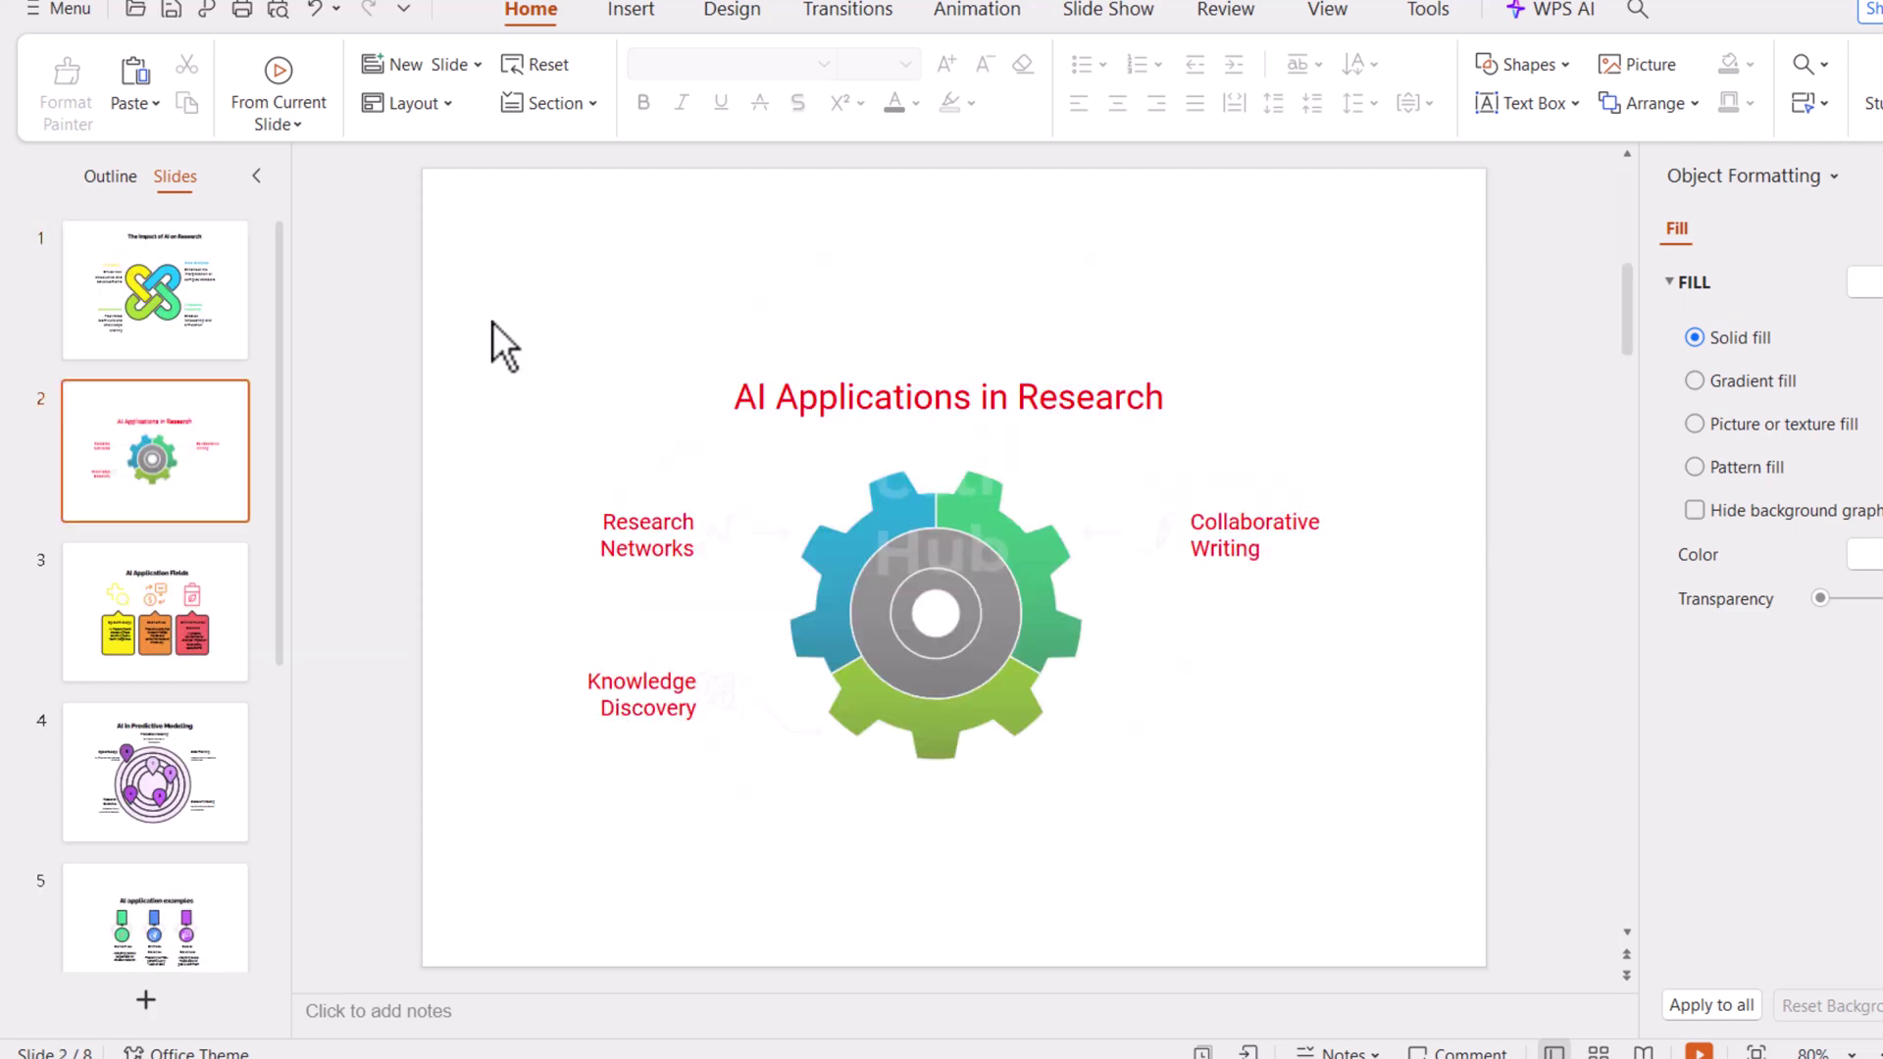
# Step: Set the slide 2 'AI Applications in Research' title to Raleway Black, size 24
pyautogui.tripleClick(854, 394)
pyautogui.click(375, 64)
pyautogui.click(305, 291)
pyautogui.click(457, 64)
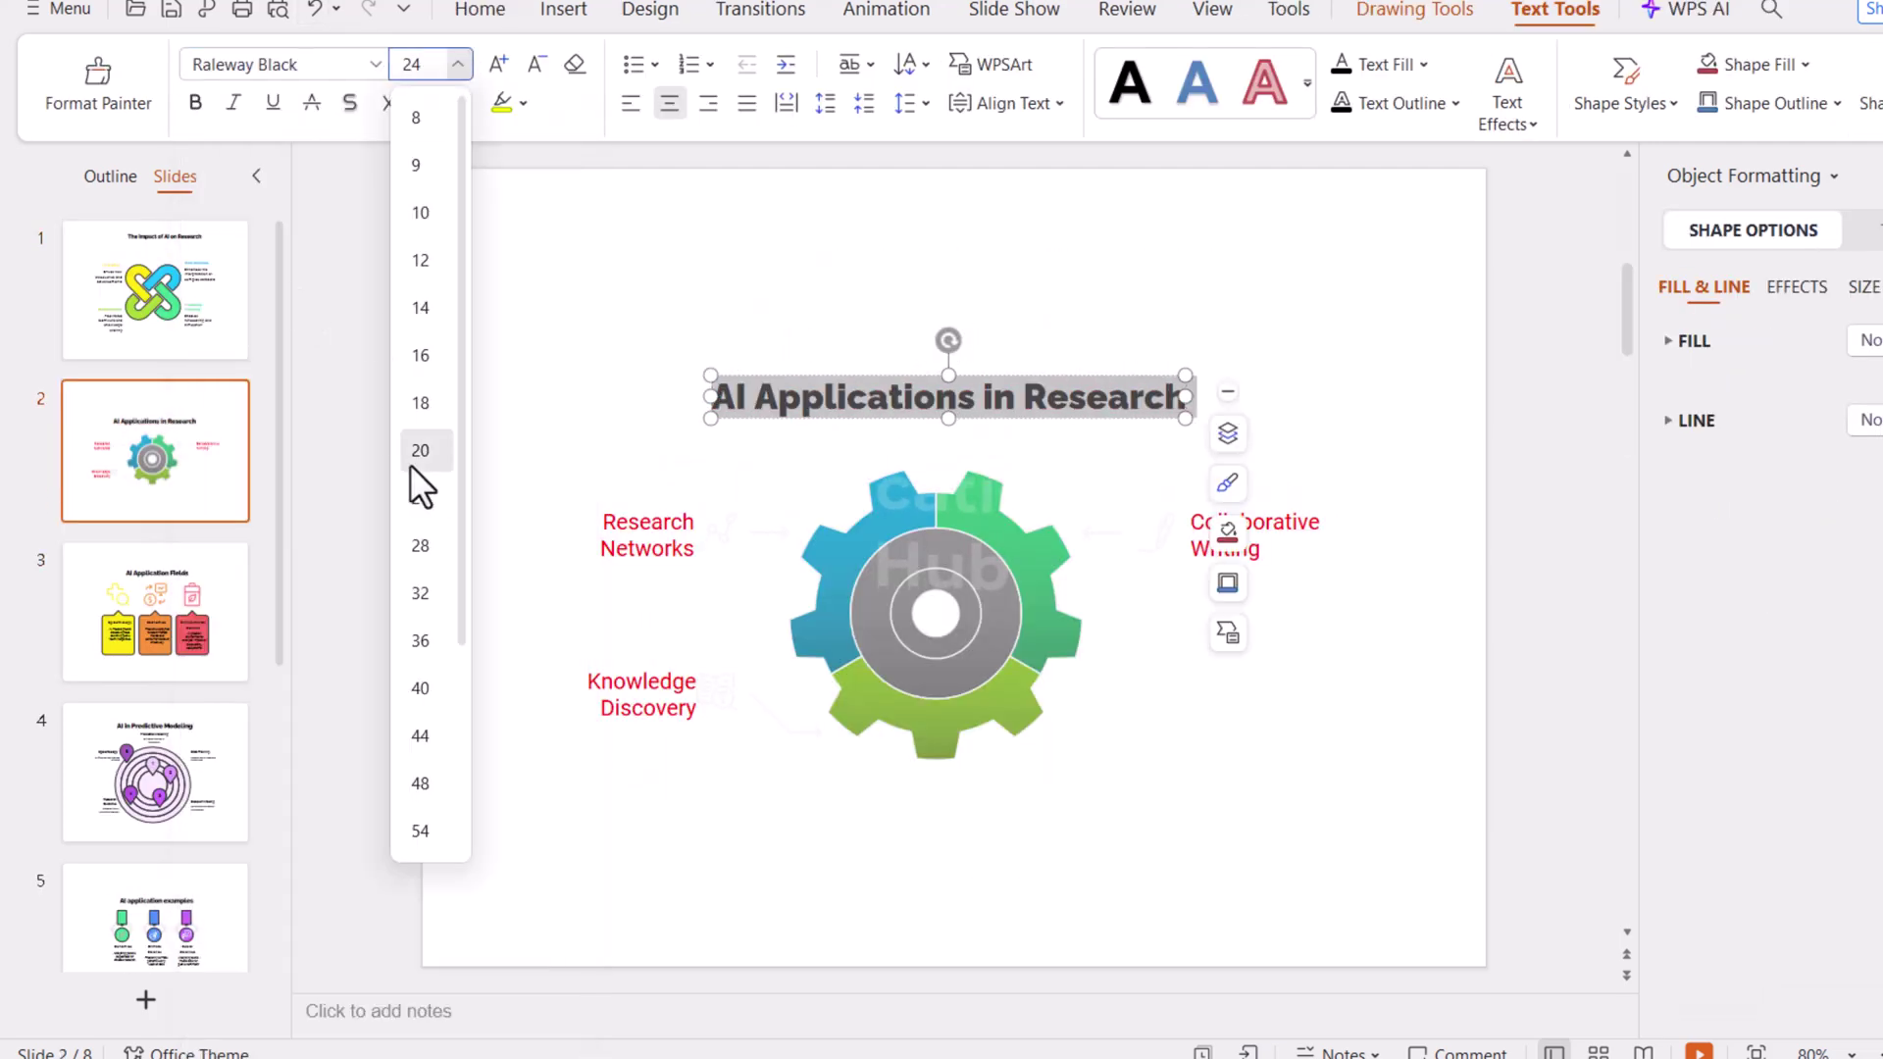
pyautogui.click(421, 484)
pyautogui.click(705, 611)
pyautogui.scroll(-1, 1144, 556)
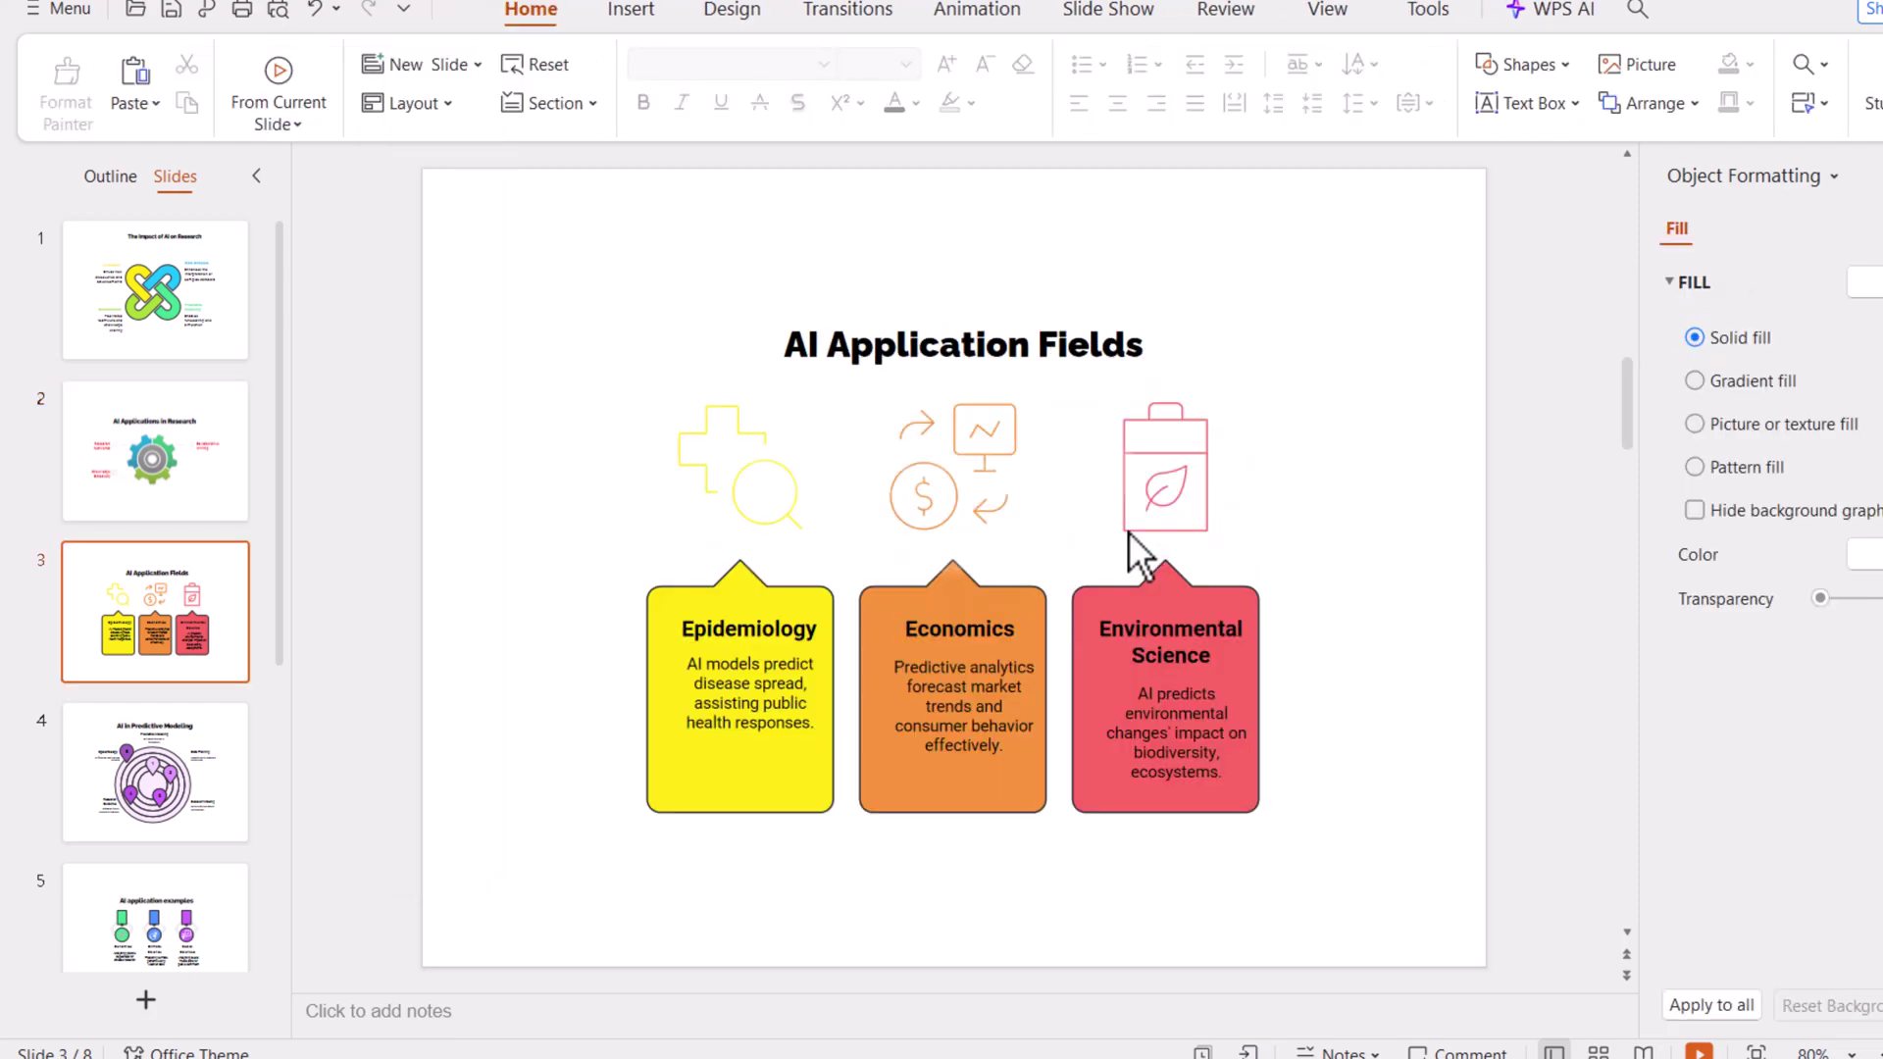
pyautogui.scroll(-2, 1130, 533)
pyautogui.scroll(-1, 1131, 533)
pyautogui.scroll(-1, 1129, 534)
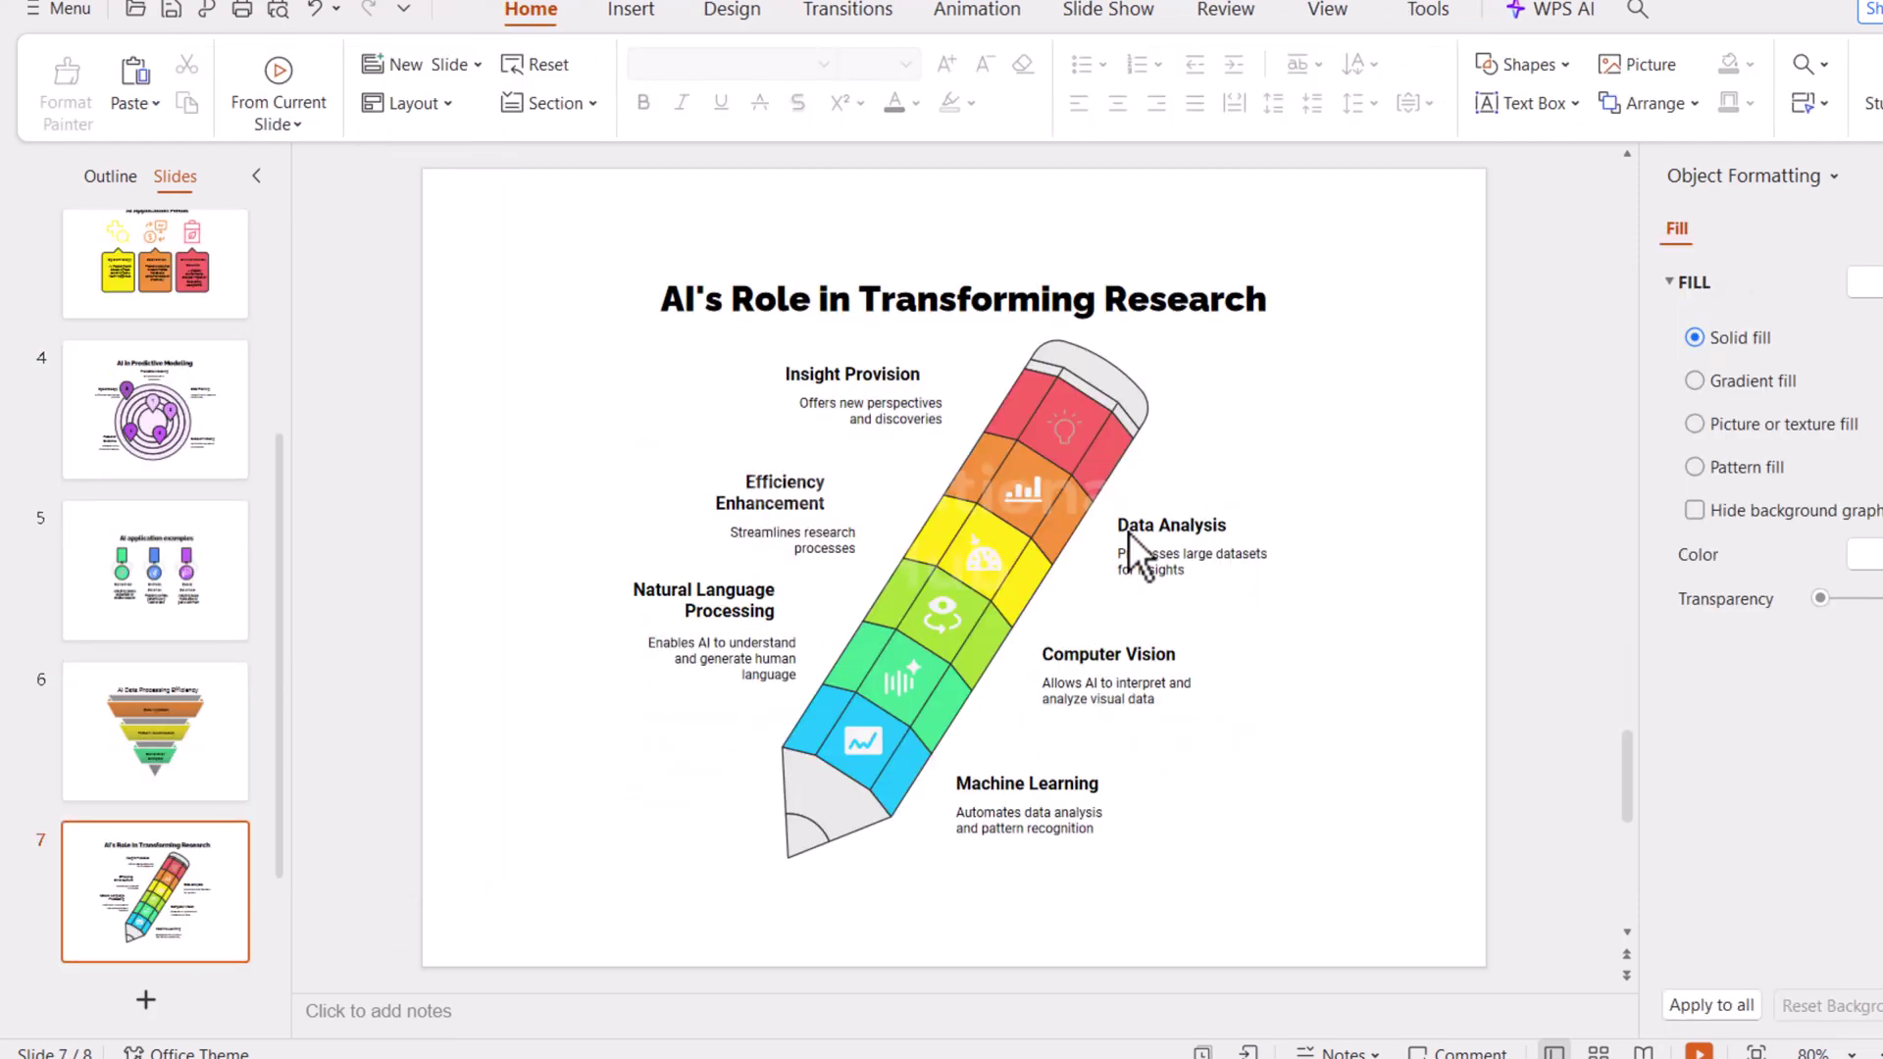
pyautogui.scroll(-1, 1128, 531)
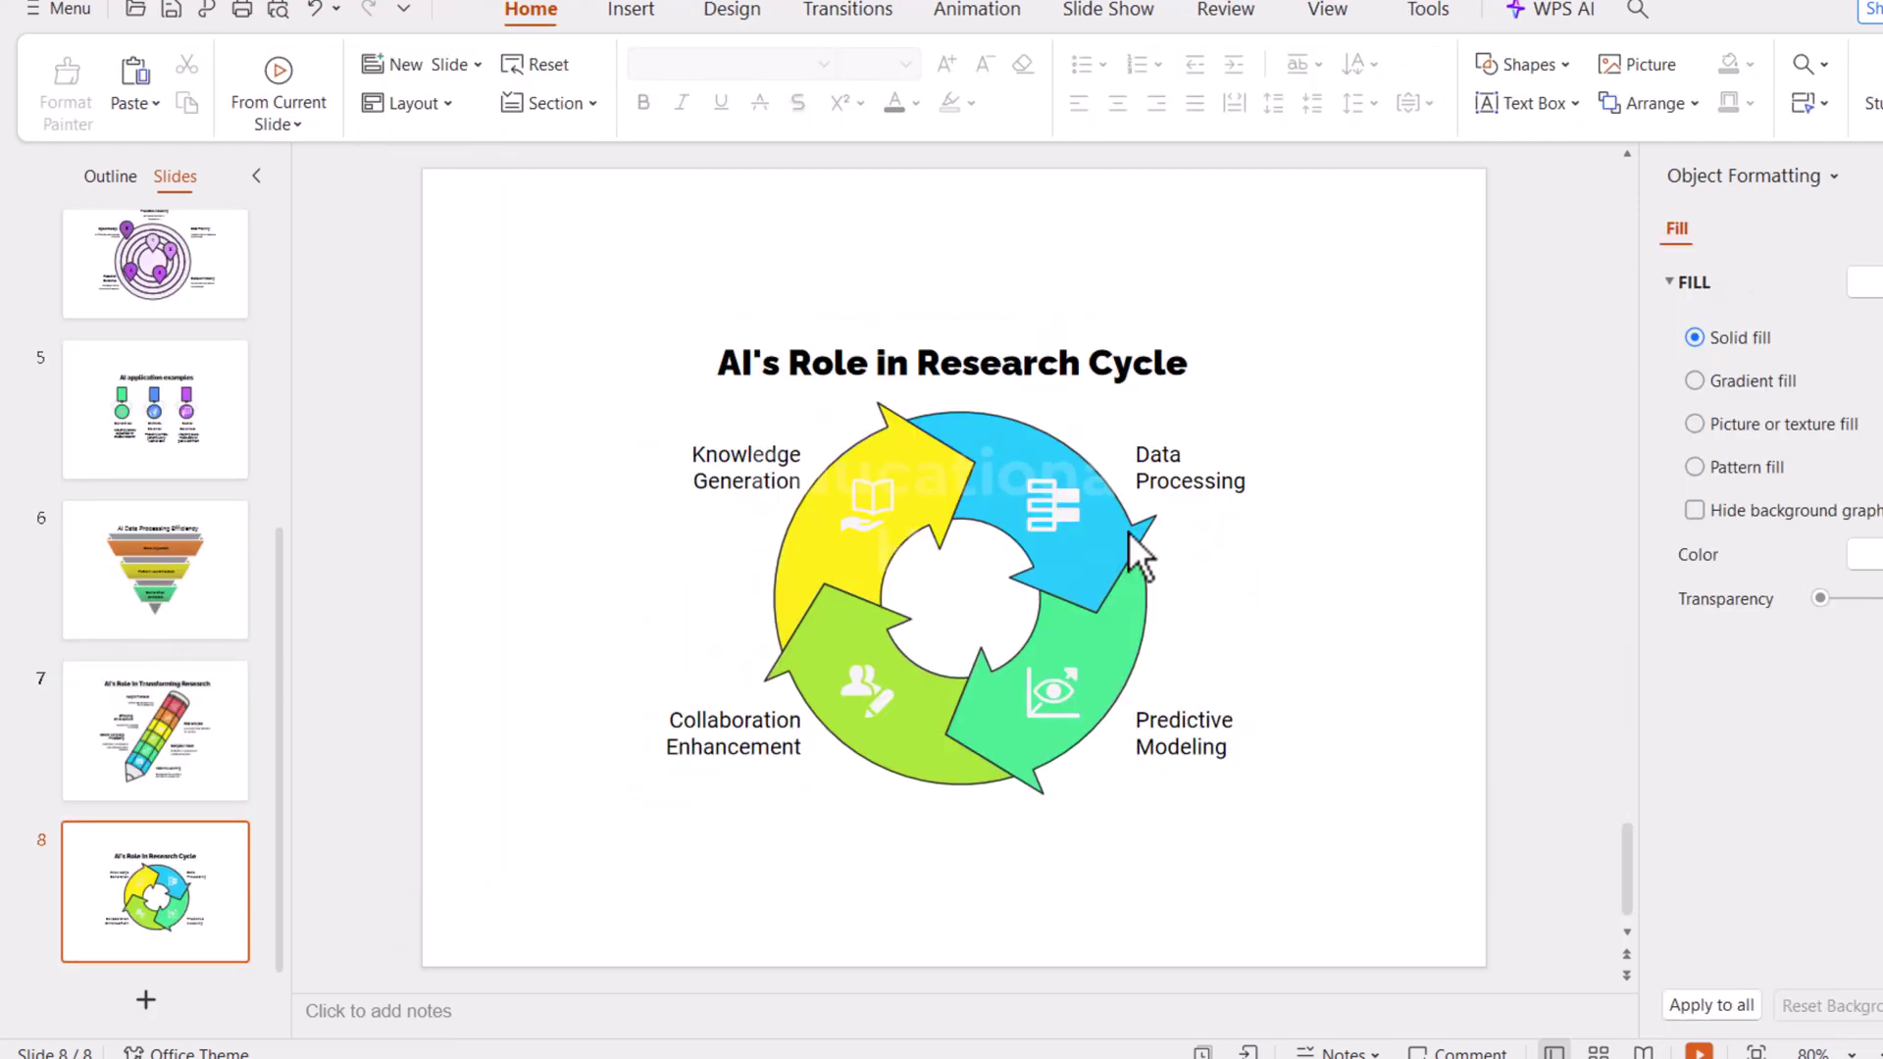
# Step: Bring up the Open File dialog listing Desktop documents from the quick-access toolbar
pyautogui.click(167, 15)
pyautogui.click(133, 15)
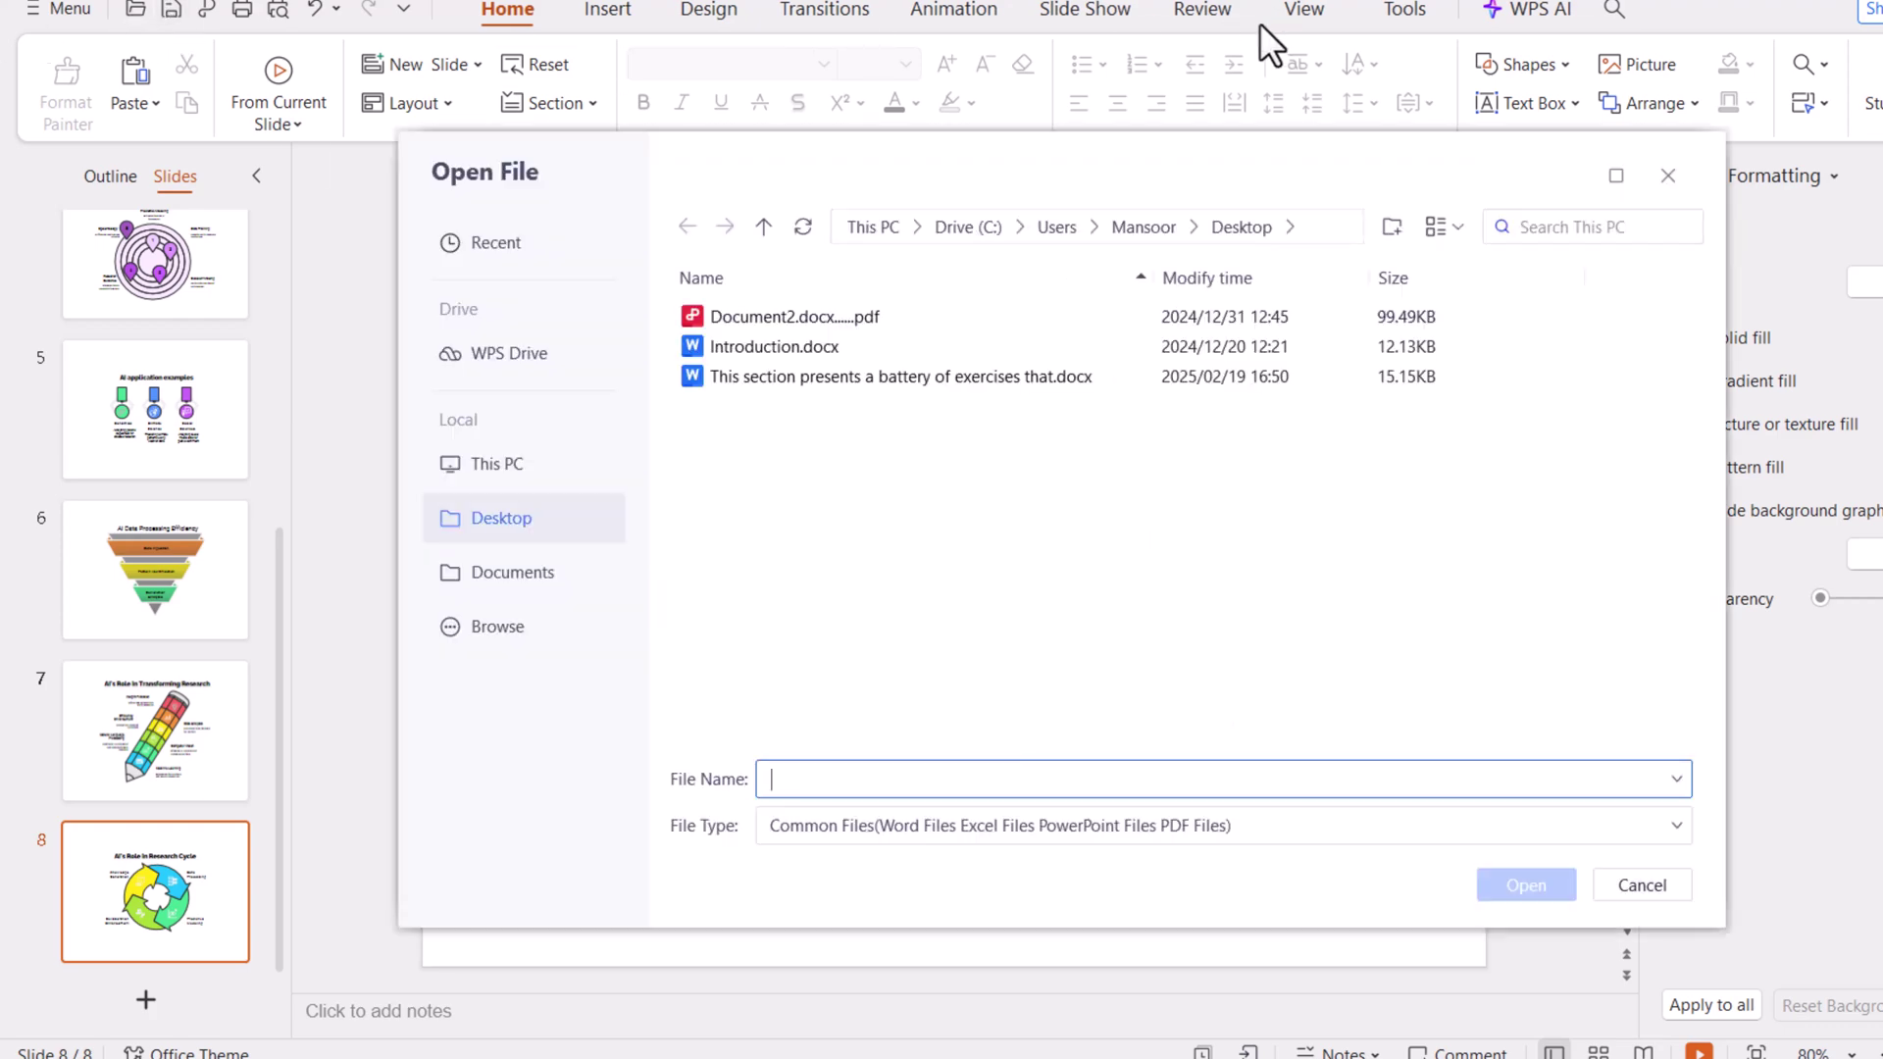